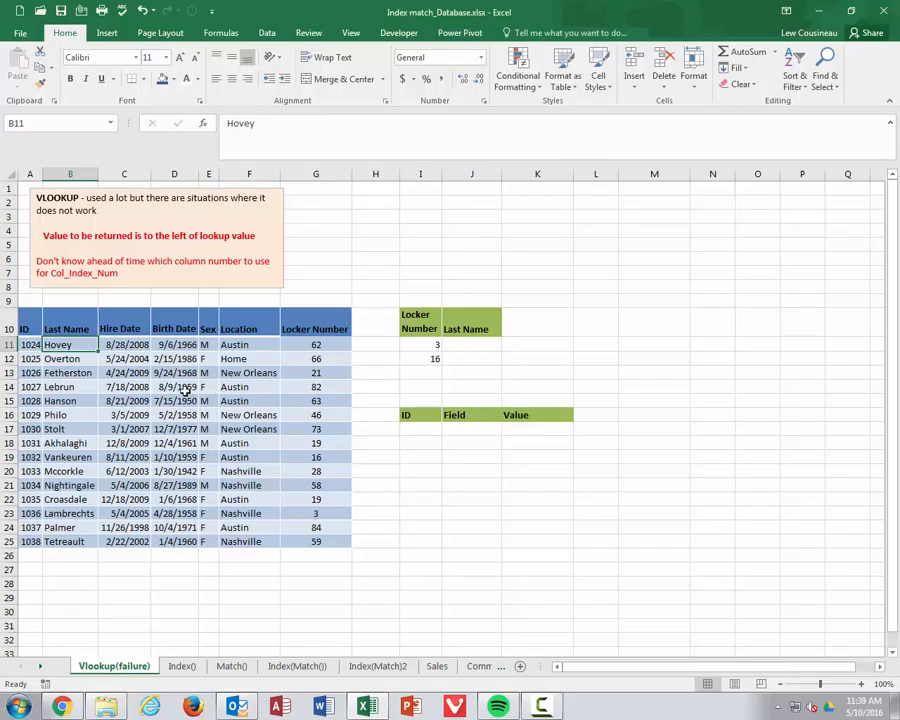
pyautogui.click(101, 225)
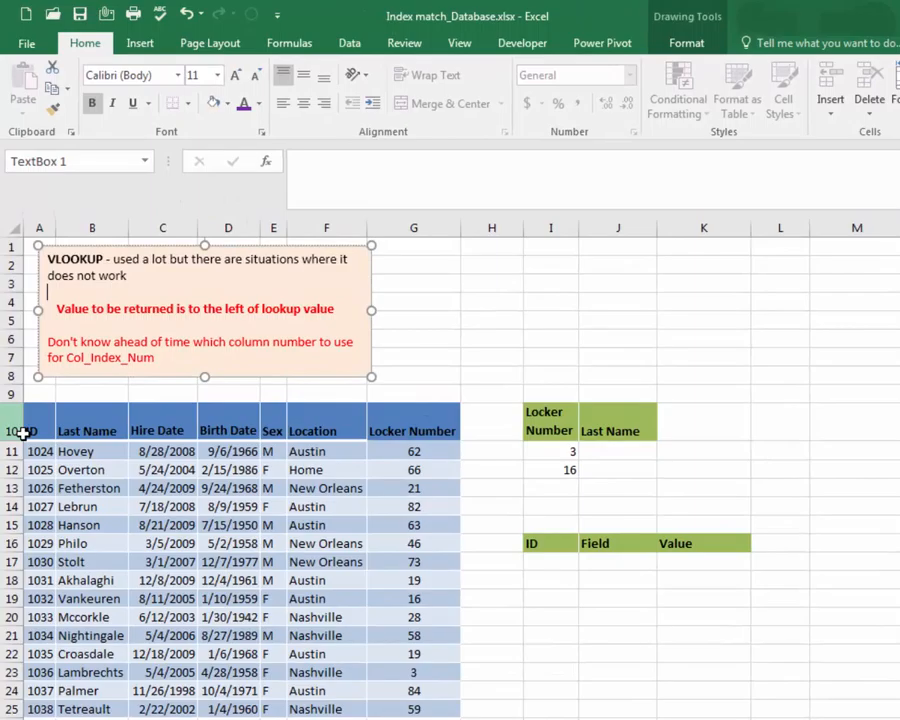
pyautogui.moveTo(15, 327); pyautogui.dragTo(50, 402)
pyautogui.moveTo(65, 527); pyautogui.dragTo(95, 718)
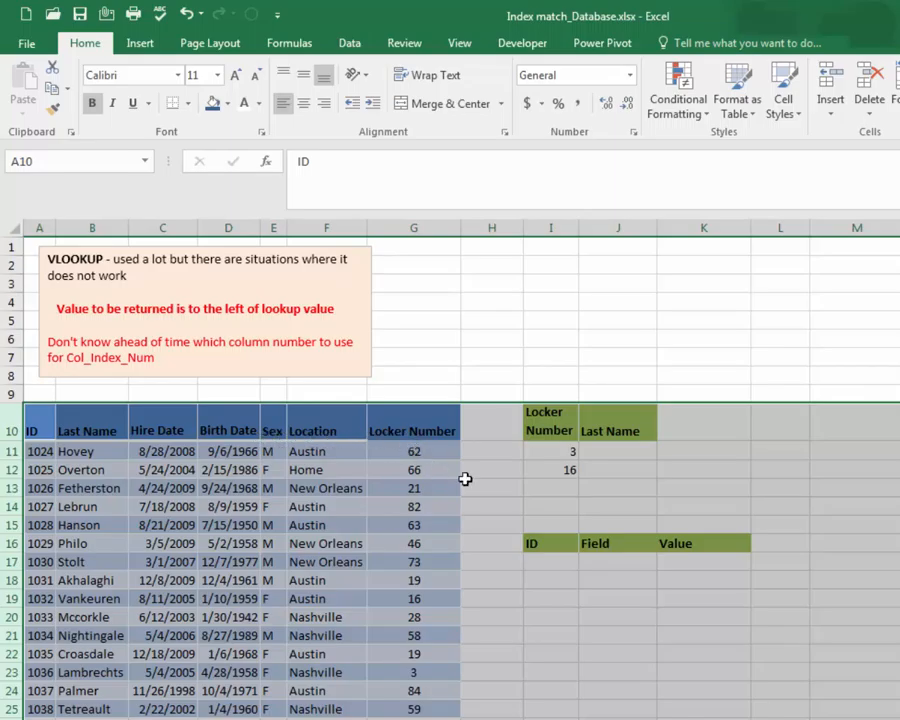
# Step: Try to look up the locker number from I11 by entering =vlookup(I11,A11:G25, in J11
pyautogui.click(551, 446)
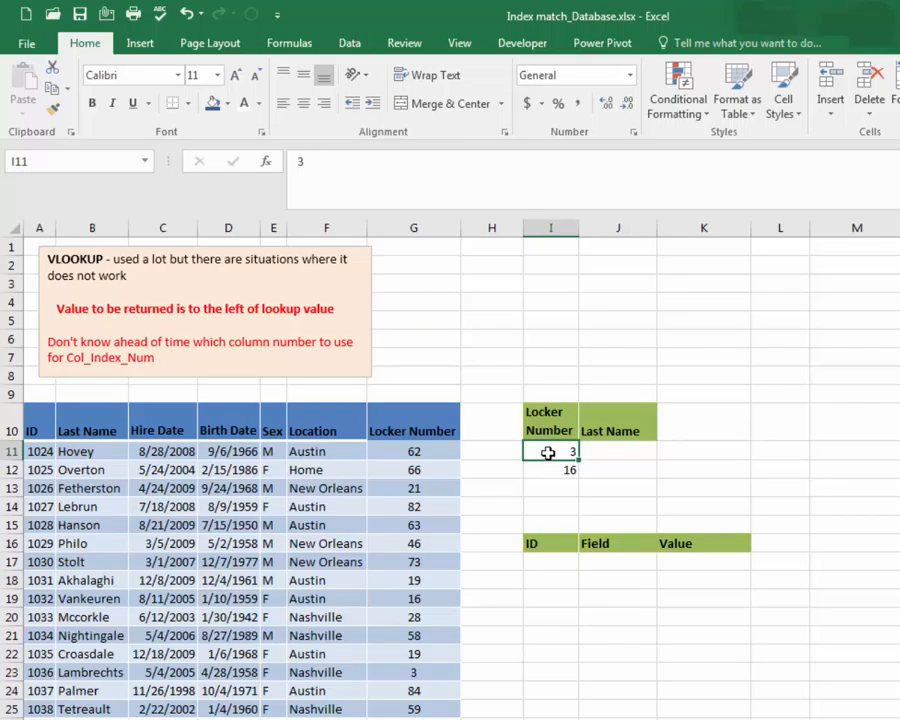
pyautogui.click(600, 448)
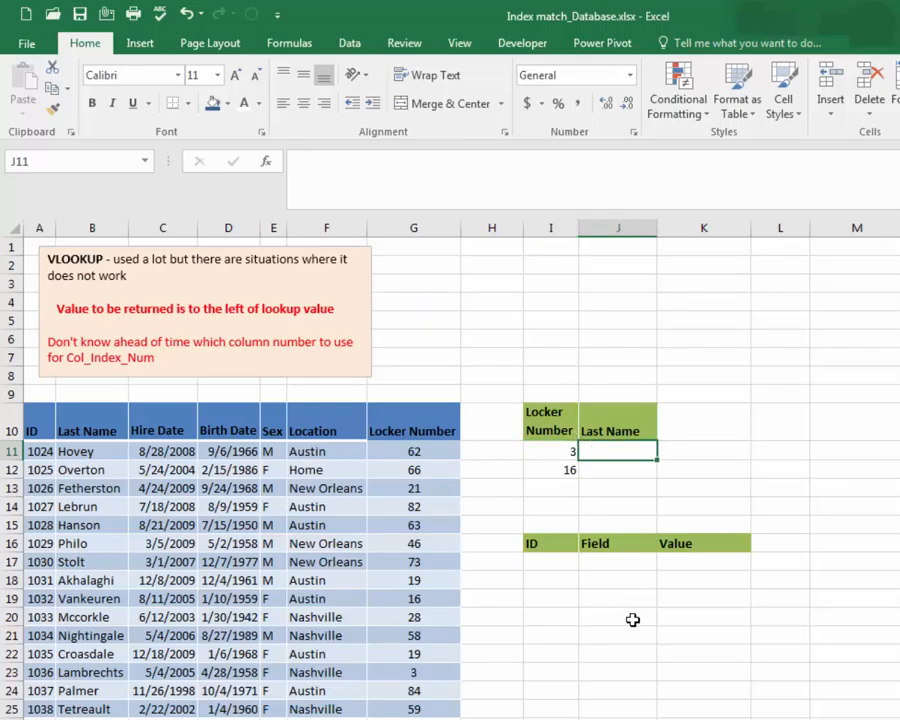
pyautogui.write('=vloo')
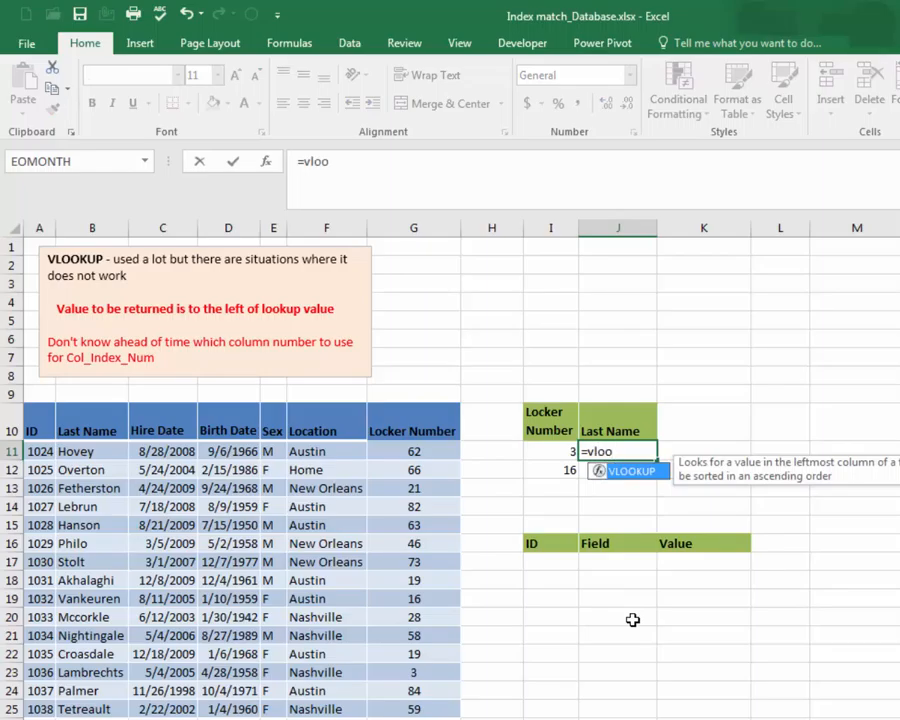
pyautogui.write('kup(')
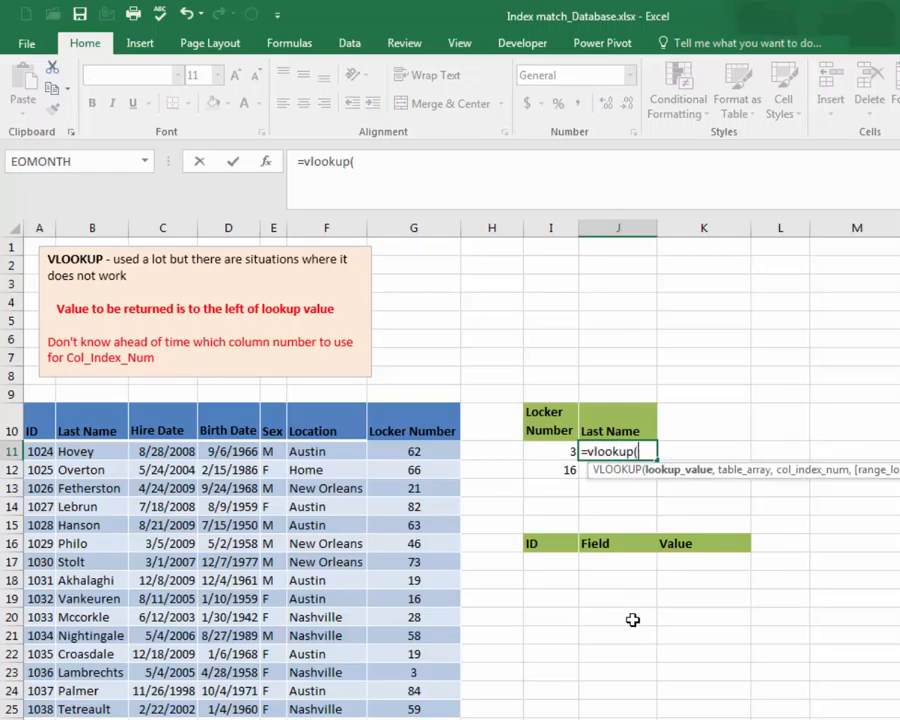
pyautogui.click(540, 449)
pyautogui.write(',')
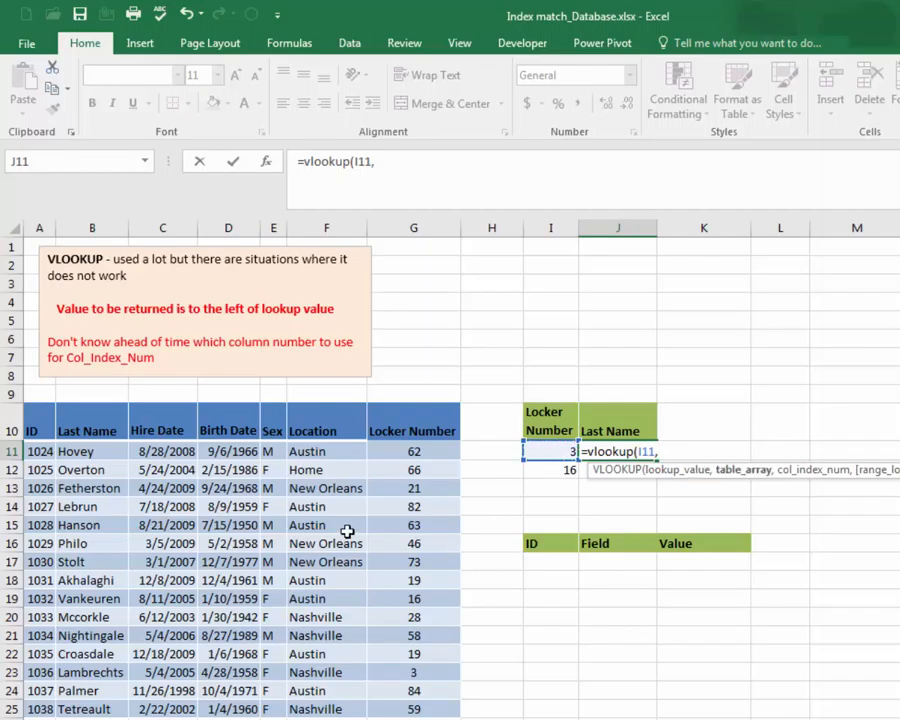
pyautogui.moveTo(51, 451); pyautogui.dragTo(408, 708)
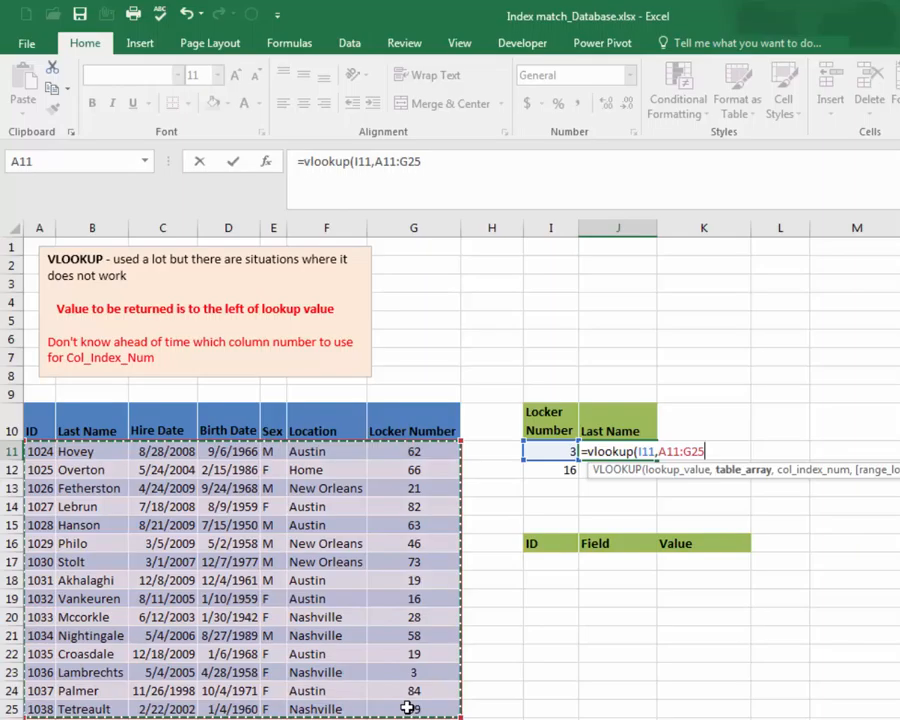
pyautogui.write(',')
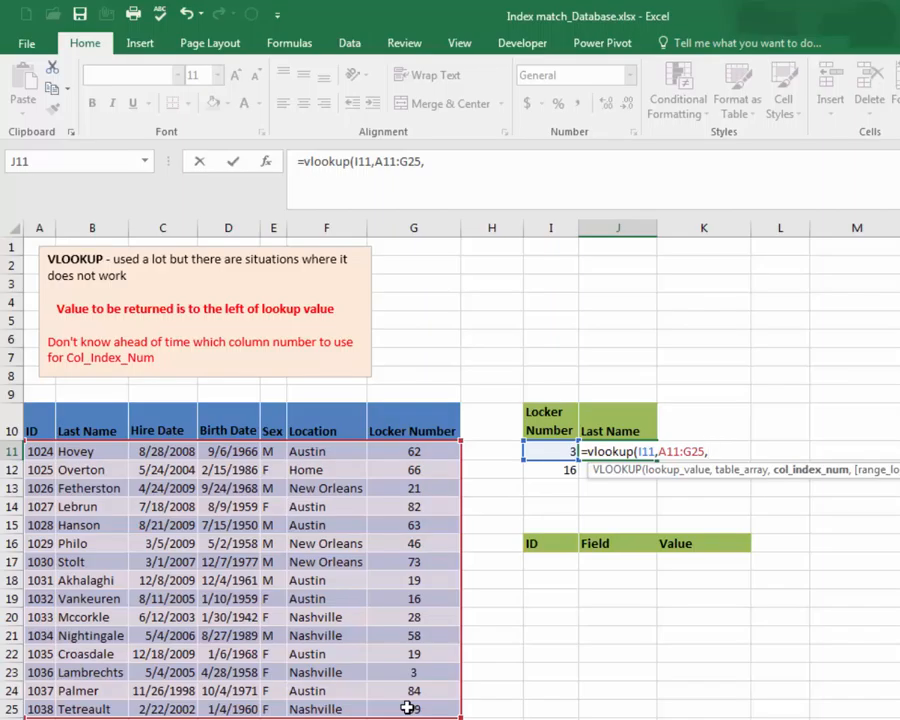
pyautogui.press('Escape')
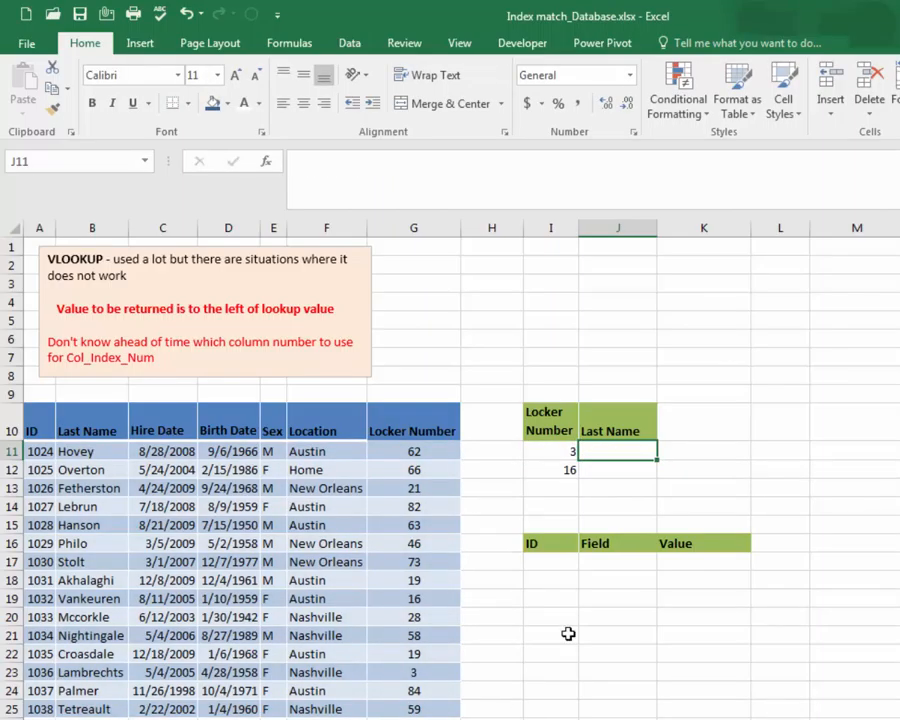
# Step: Add list data validation to cell I17 with the IDs in =$A$11:$A$25 as its source
pyautogui.click(558, 563)
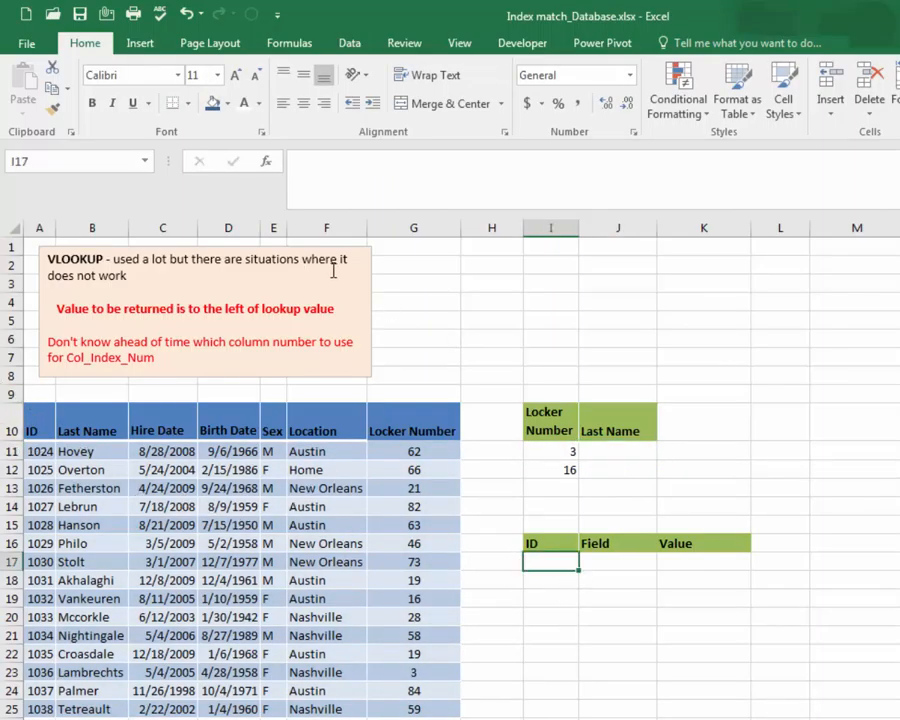
pyautogui.click(350, 41)
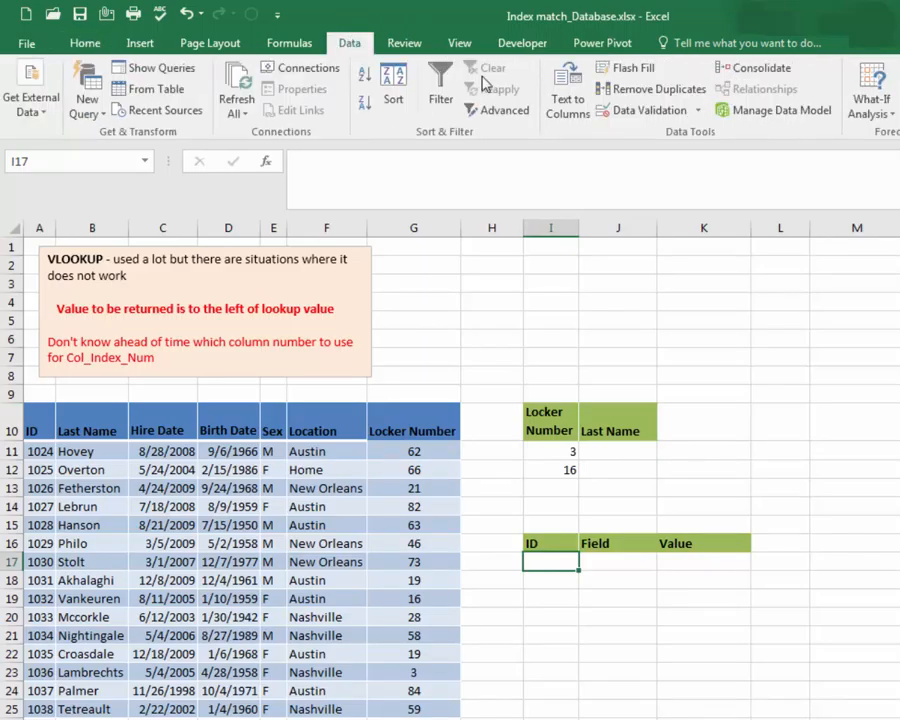
pyautogui.click(648, 110)
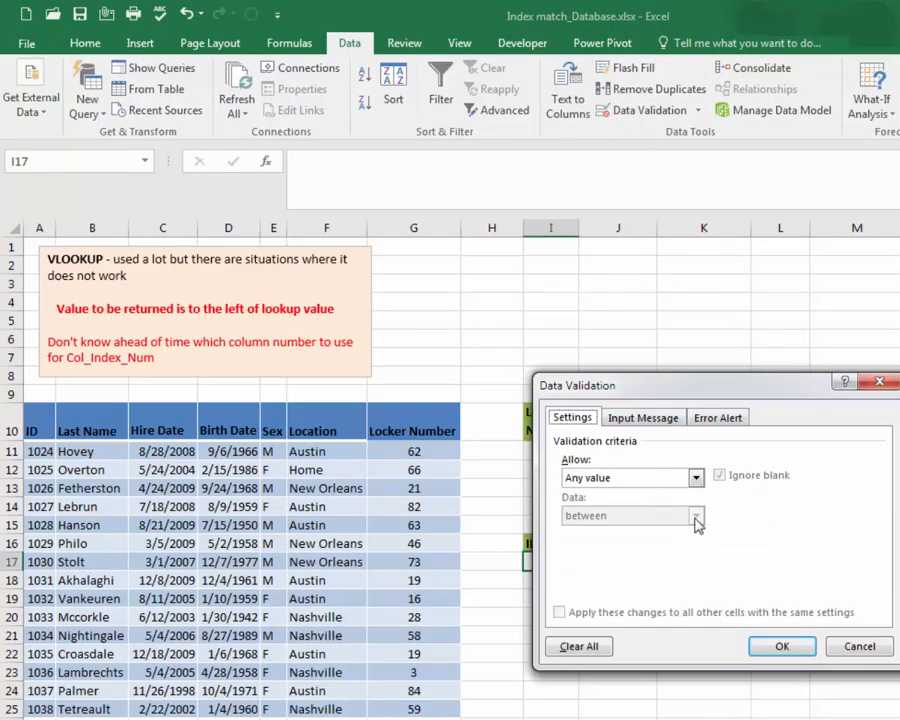
pyautogui.click(695, 478)
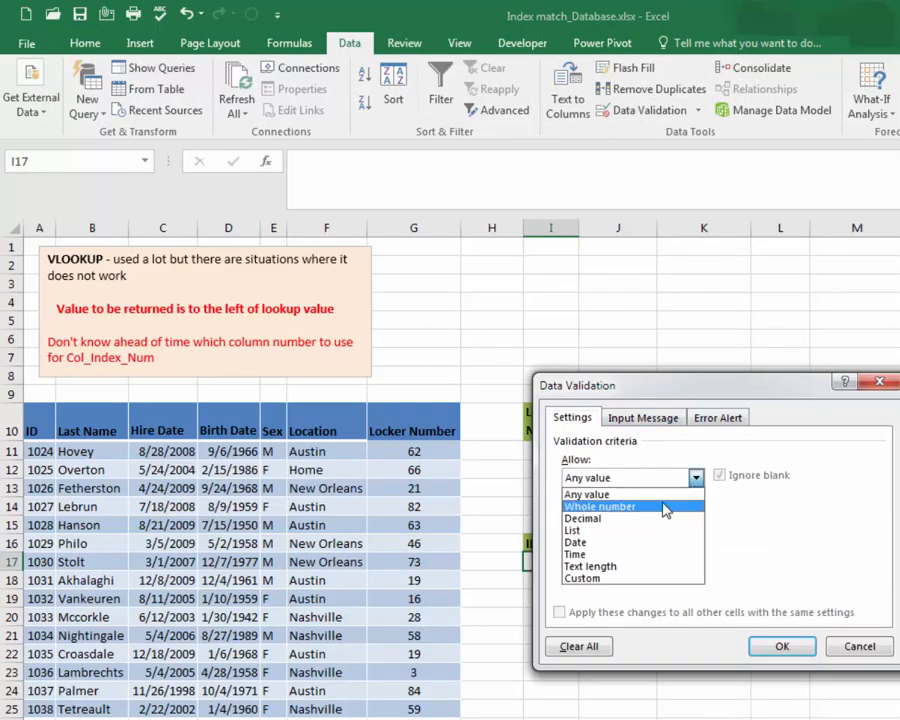
pyautogui.click(645, 531)
pyautogui.click(570, 552)
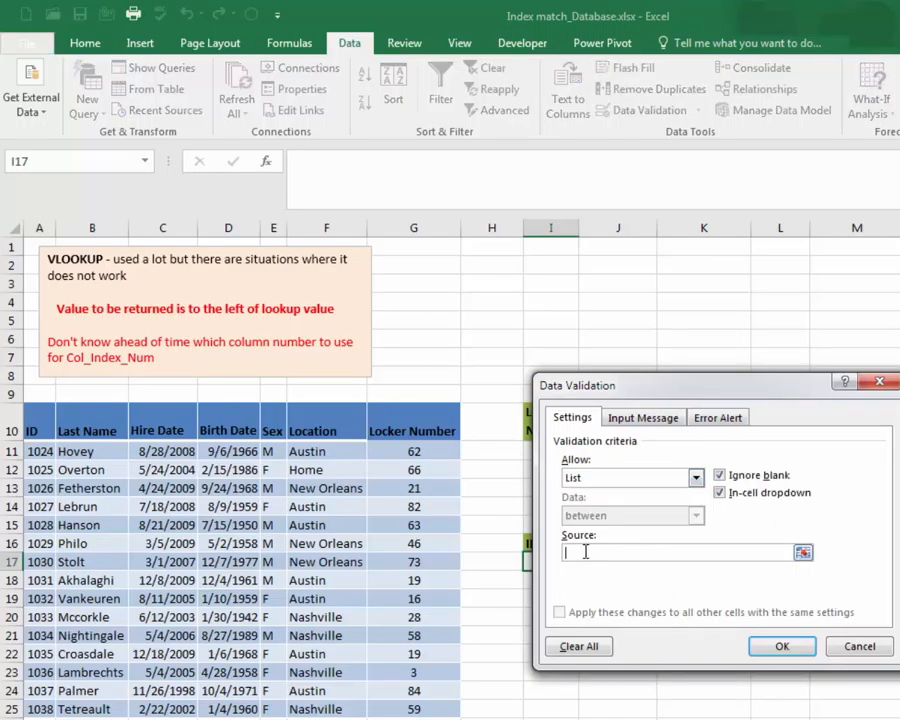
pyautogui.moveTo(40, 451); pyautogui.dragTo(12, 712)
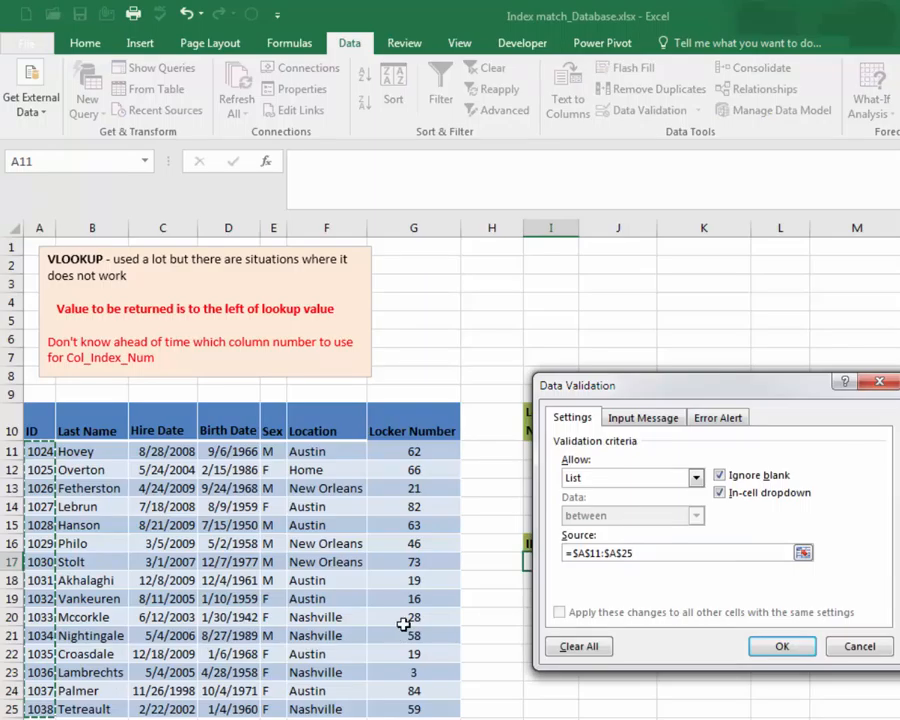
pyautogui.click(780, 648)
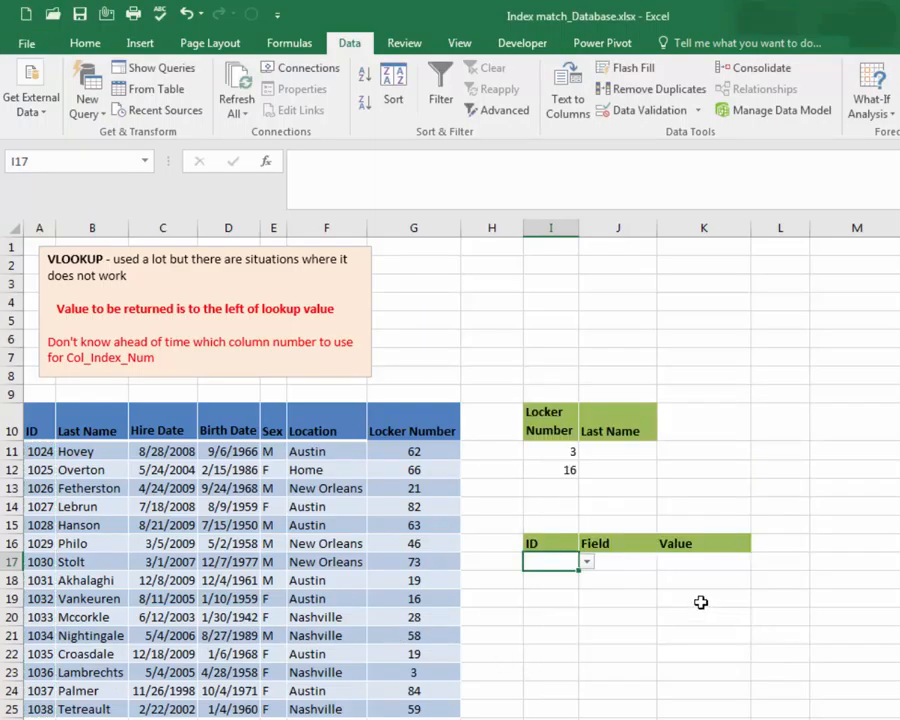
# Step: Add list data validation to cell J17 with the column headers in =$B$10:$G$10 as its source
pyautogui.click(630, 562)
pyautogui.click(606, 112)
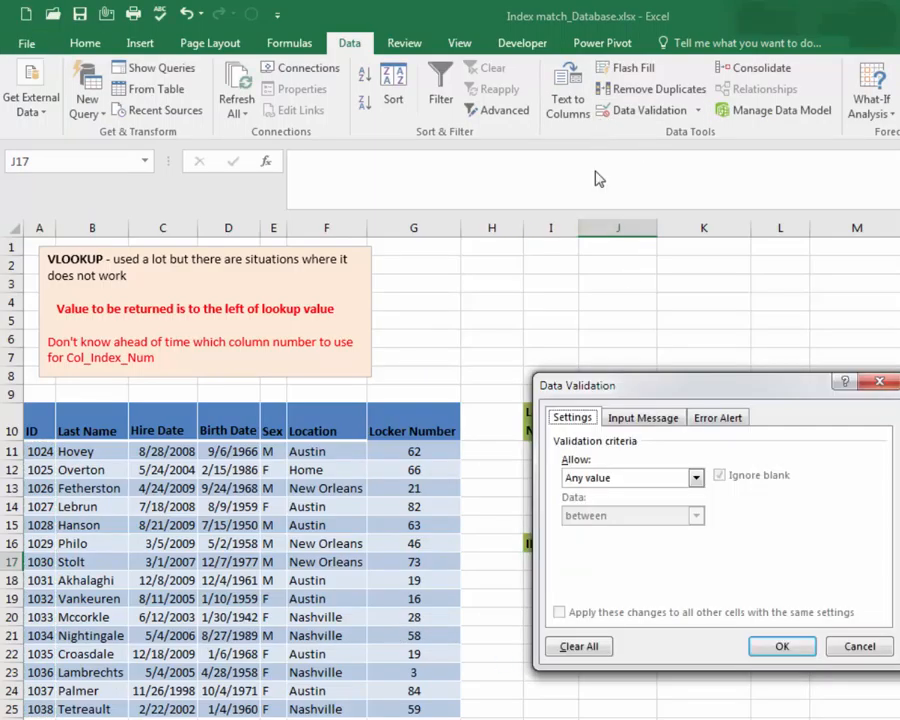
pyautogui.click(612, 480)
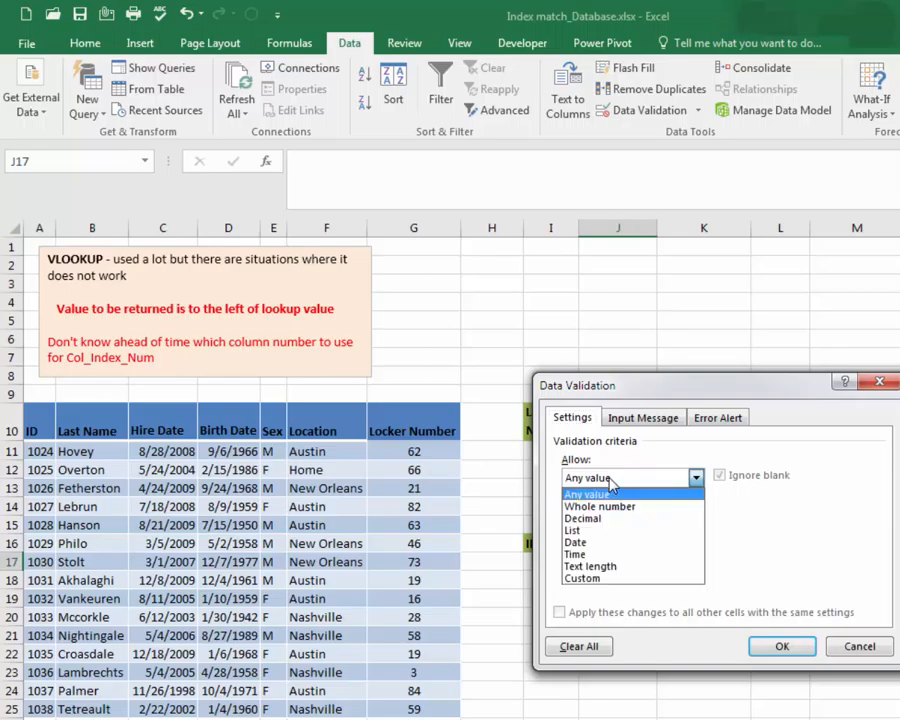
pyautogui.click(578, 530)
pyautogui.click(568, 552)
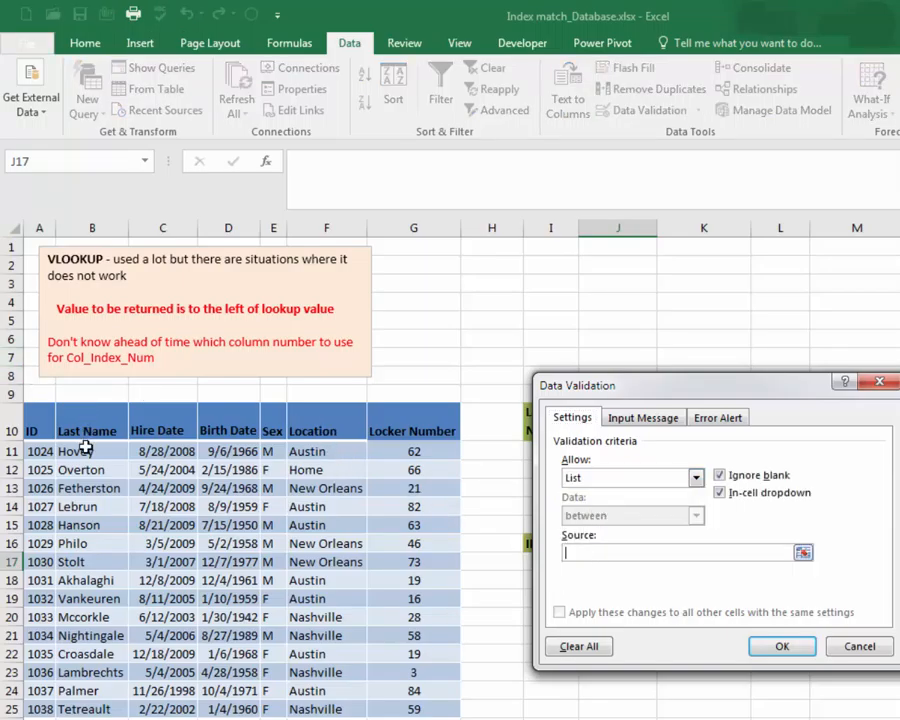
pyautogui.moveTo(75, 428); pyautogui.dragTo(410, 431)
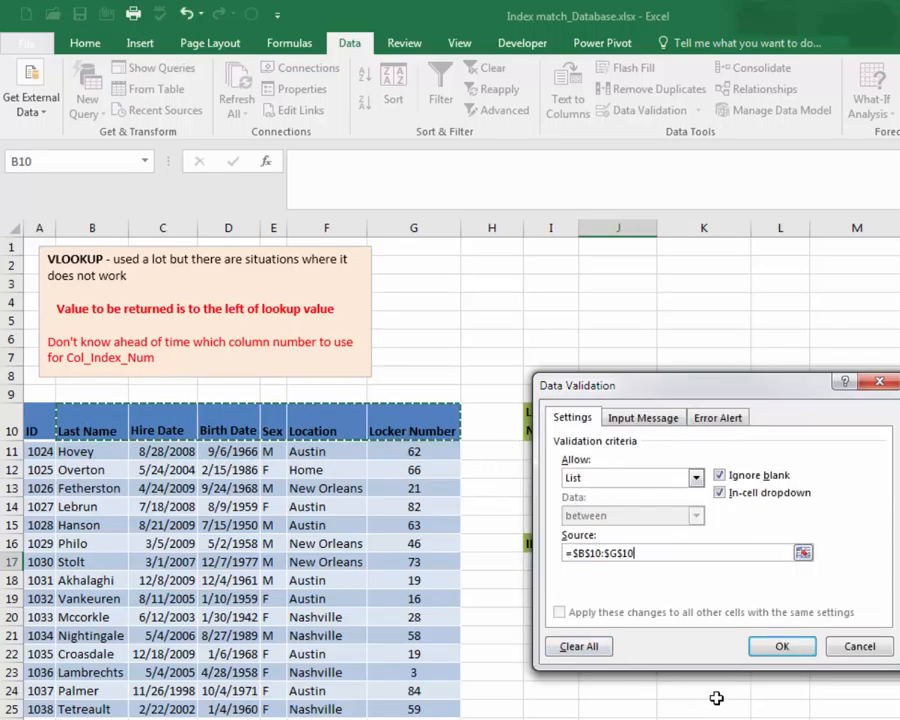
pyautogui.click(768, 648)
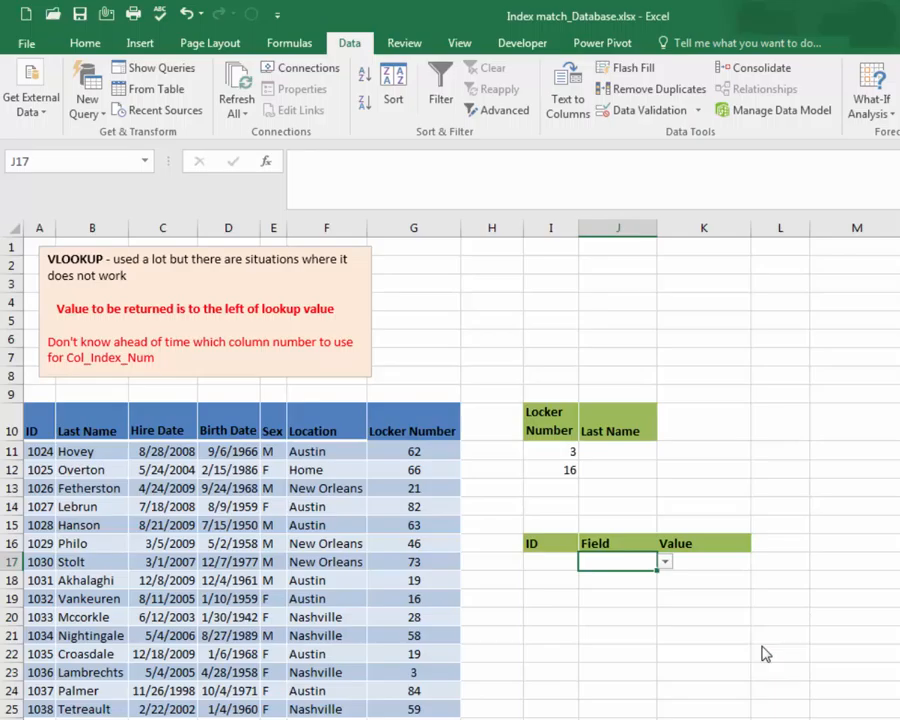
# Step: Choose the third listed ID in I17 and Location as the field in J17
pyautogui.click(563, 579)
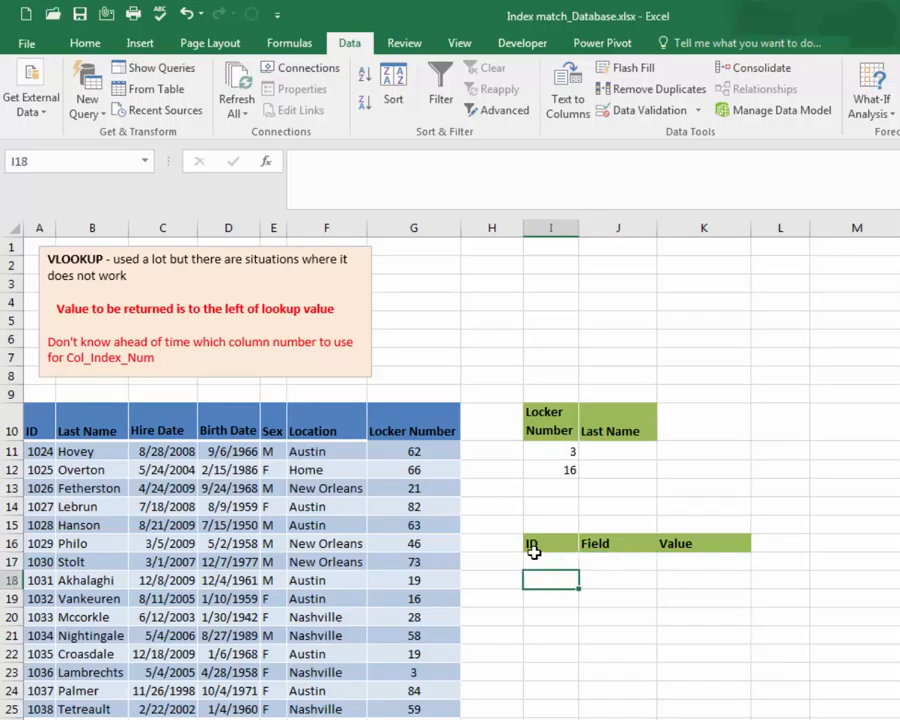
pyautogui.click(533, 555)
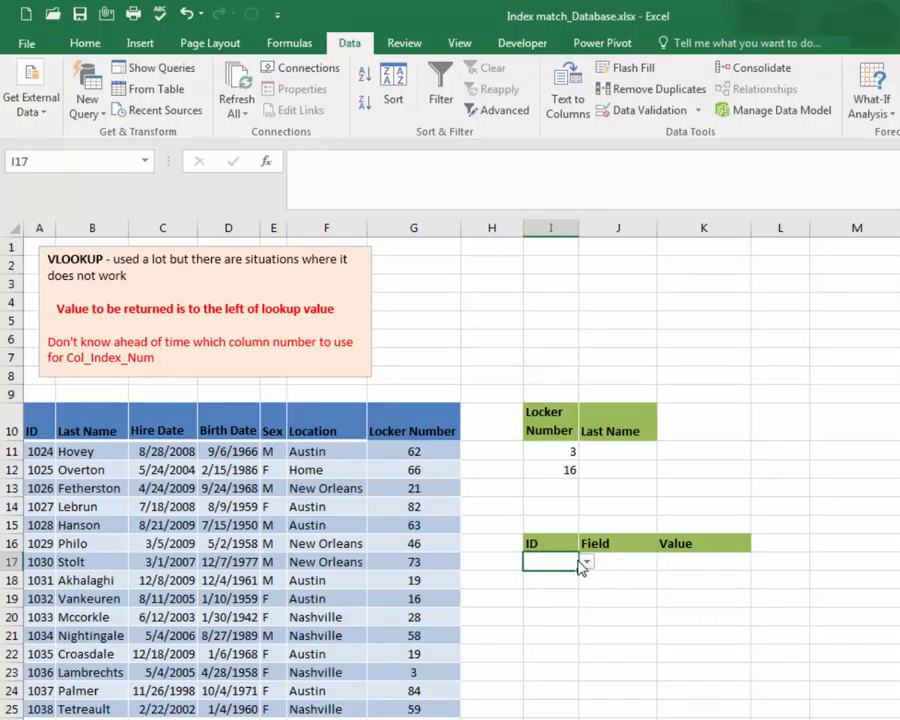
pyautogui.click(582, 566)
pyautogui.click(537, 598)
pyautogui.click(586, 566)
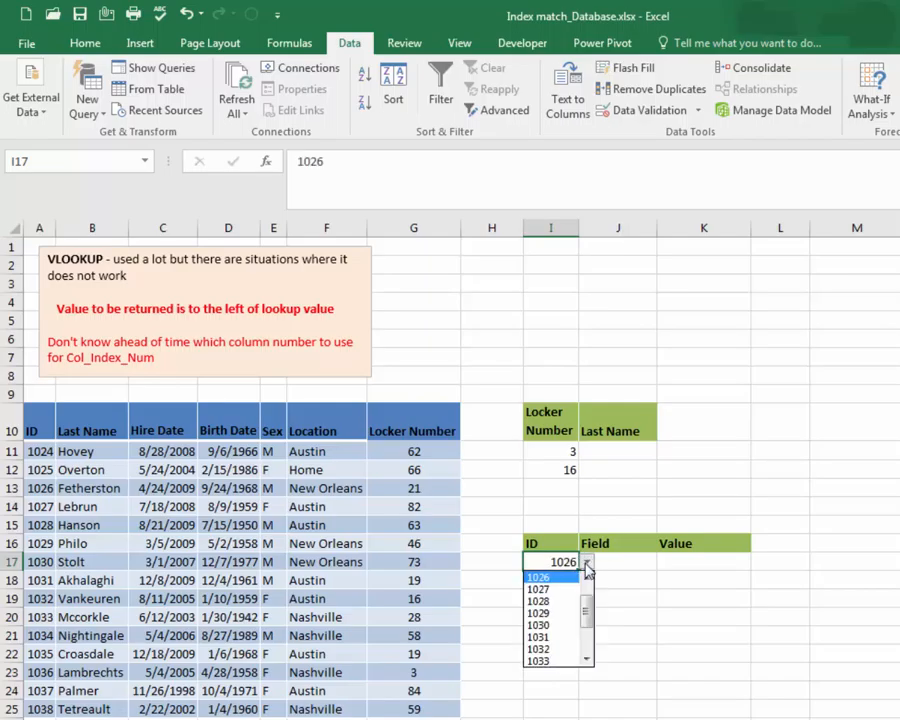
pyautogui.click(586, 566)
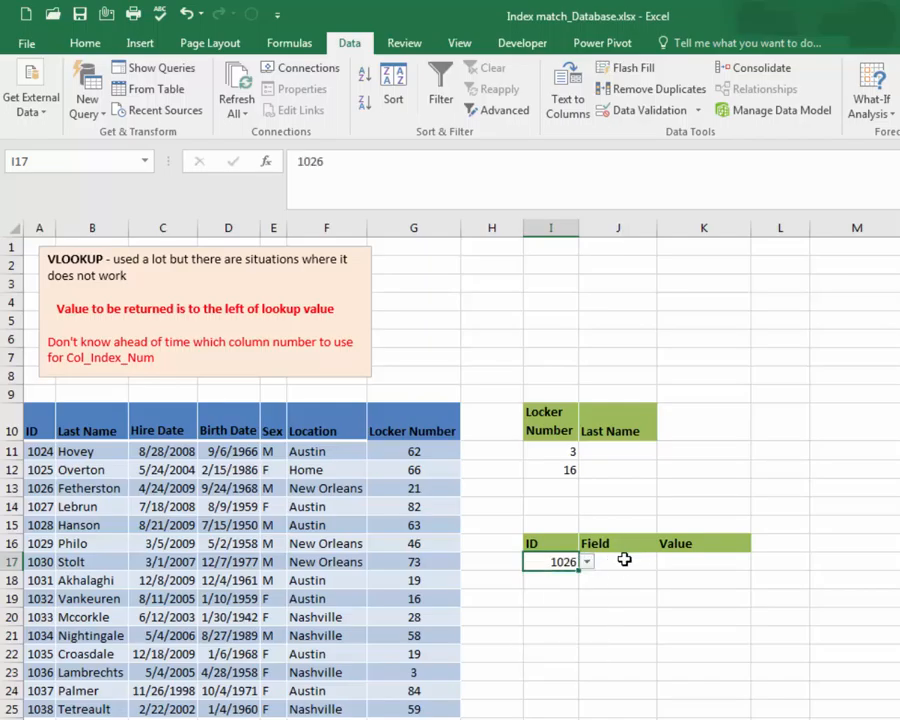
pyautogui.click(622, 561)
pyautogui.click(664, 562)
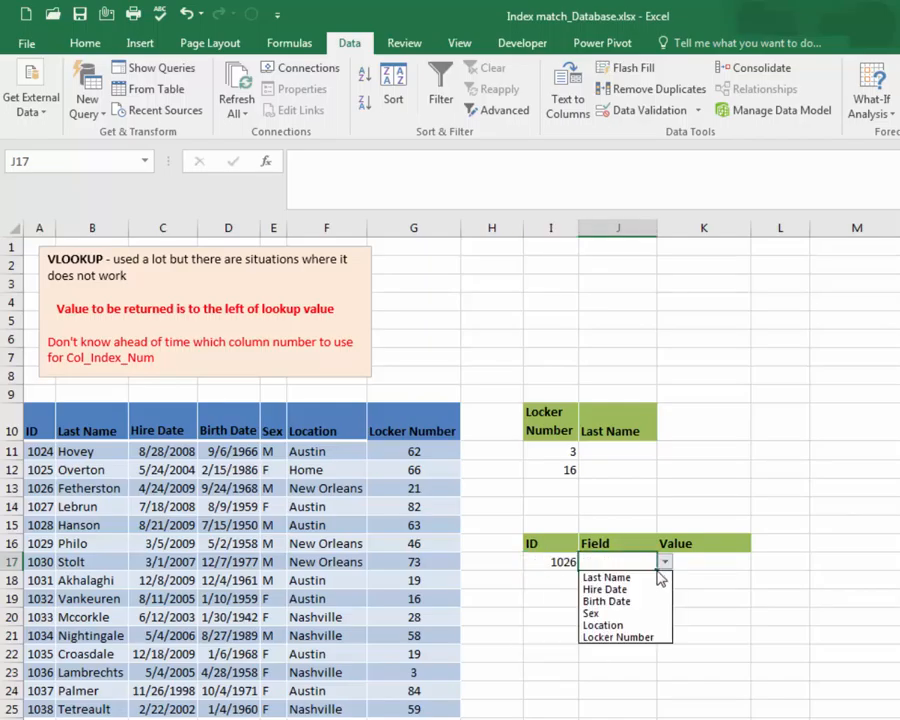
pyautogui.click(617, 626)
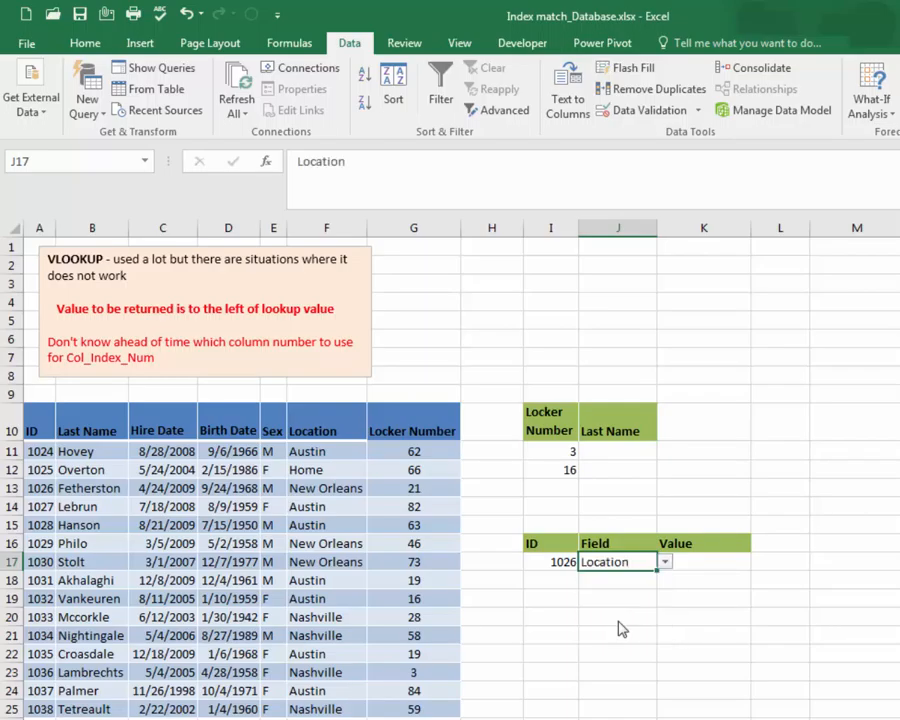
# Step: Enter the lookup formula =VLOOKUP(I17,A11:G25,6 in the Value cell K17
pyautogui.click(692, 562)
pyautogui.write('=vlo')
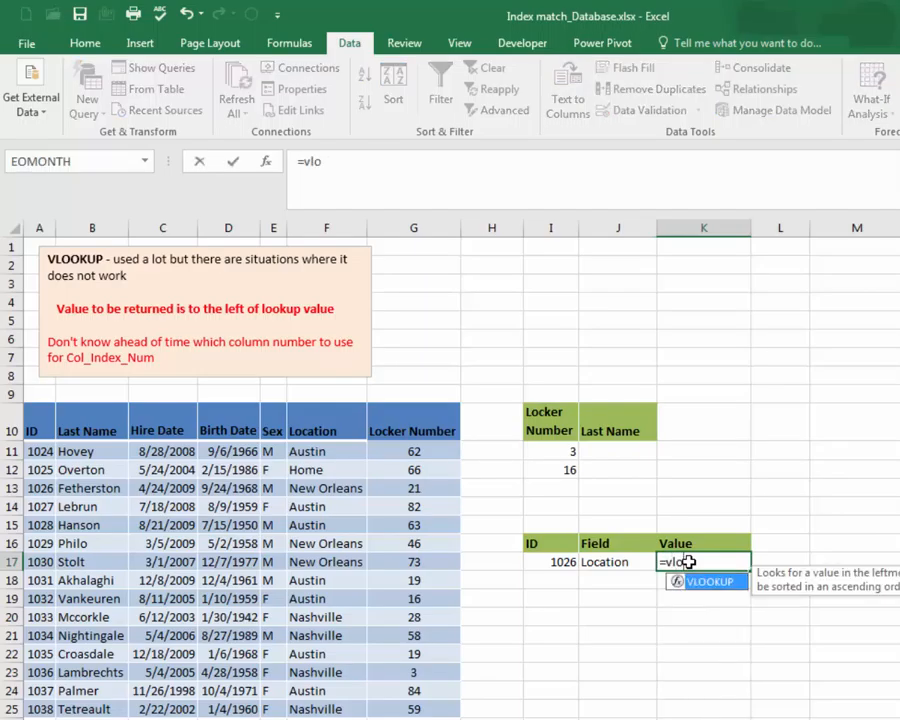
pyautogui.press('Tab')
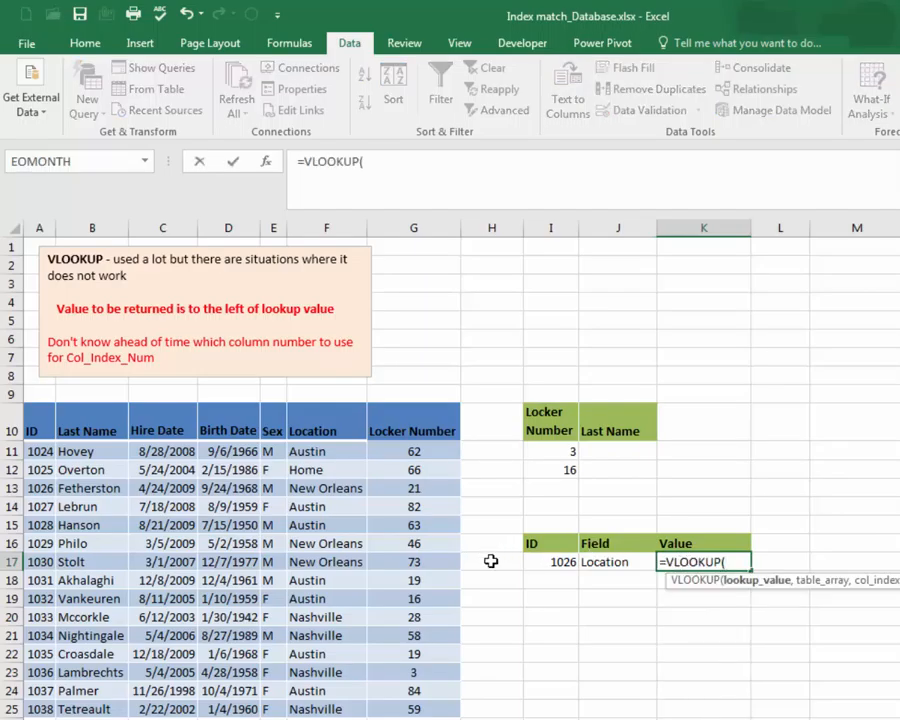
pyautogui.click(542, 562)
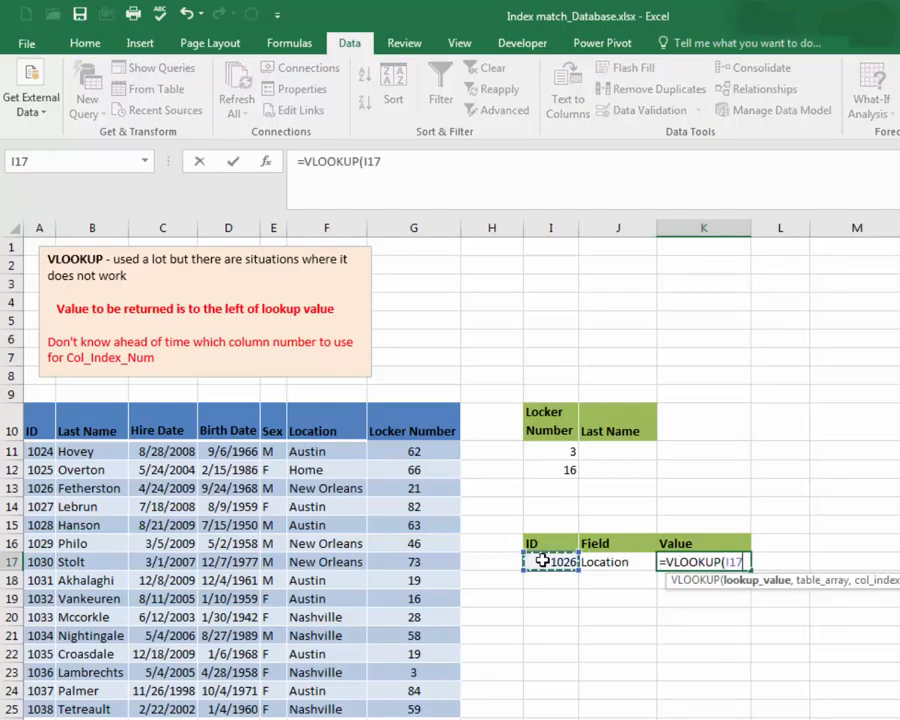
pyautogui.write(',')
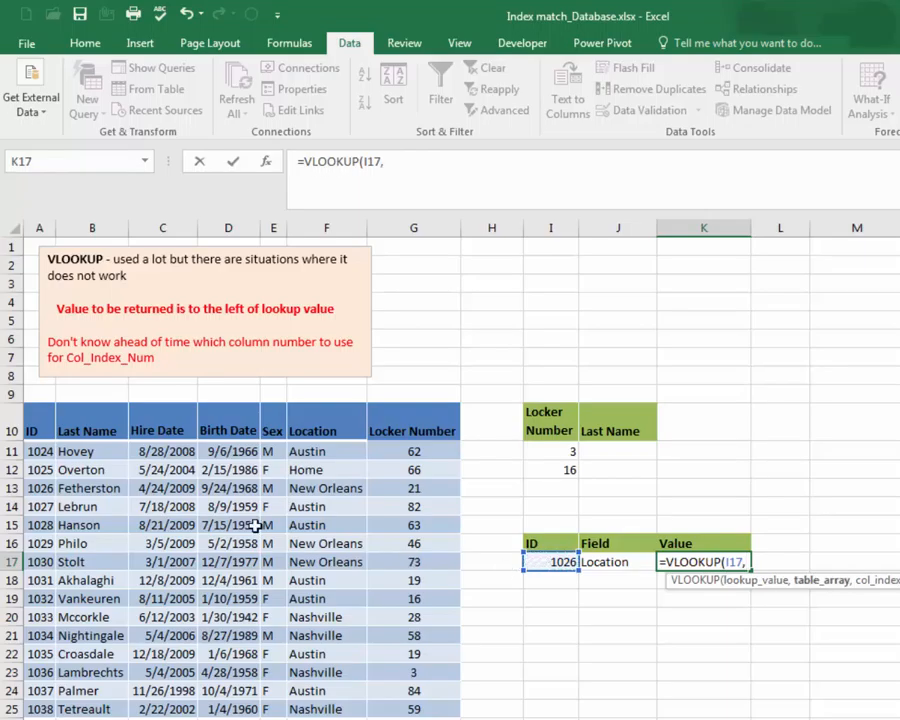
pyautogui.moveTo(30, 451); pyautogui.dragTo(388, 711)
pyautogui.write(',6')
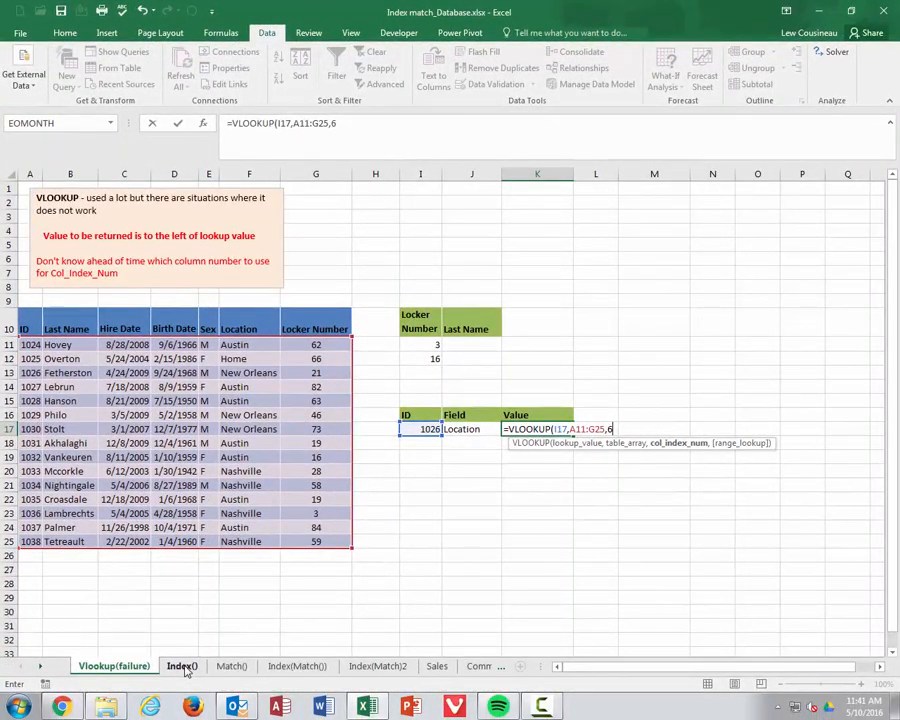
# Step: Switch to the Index() worksheet with the INDEX function example
pyautogui.click(182, 666)
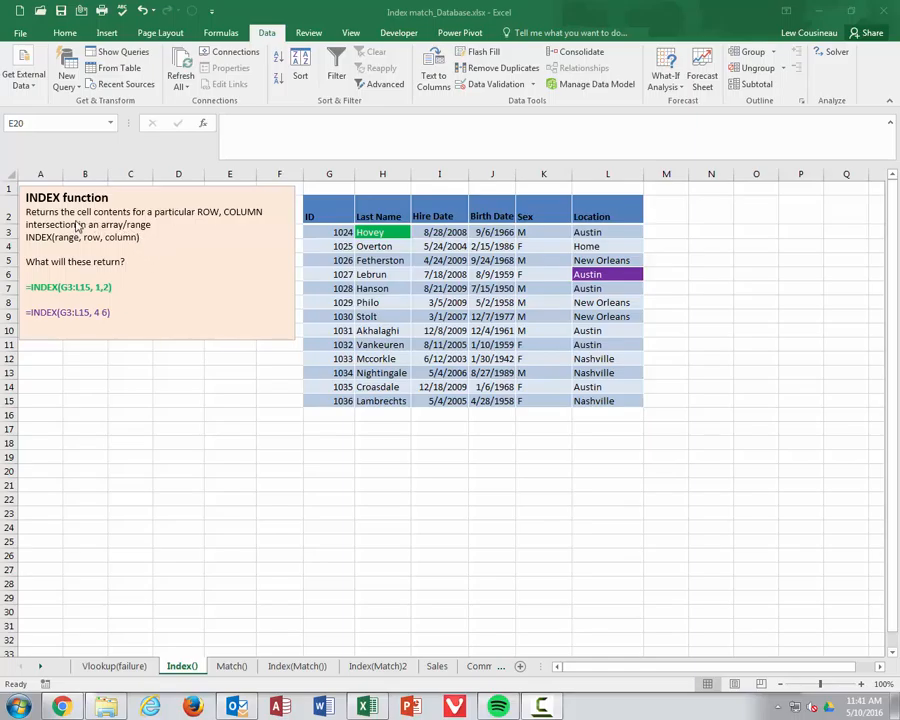
pyautogui.click(338, 240)
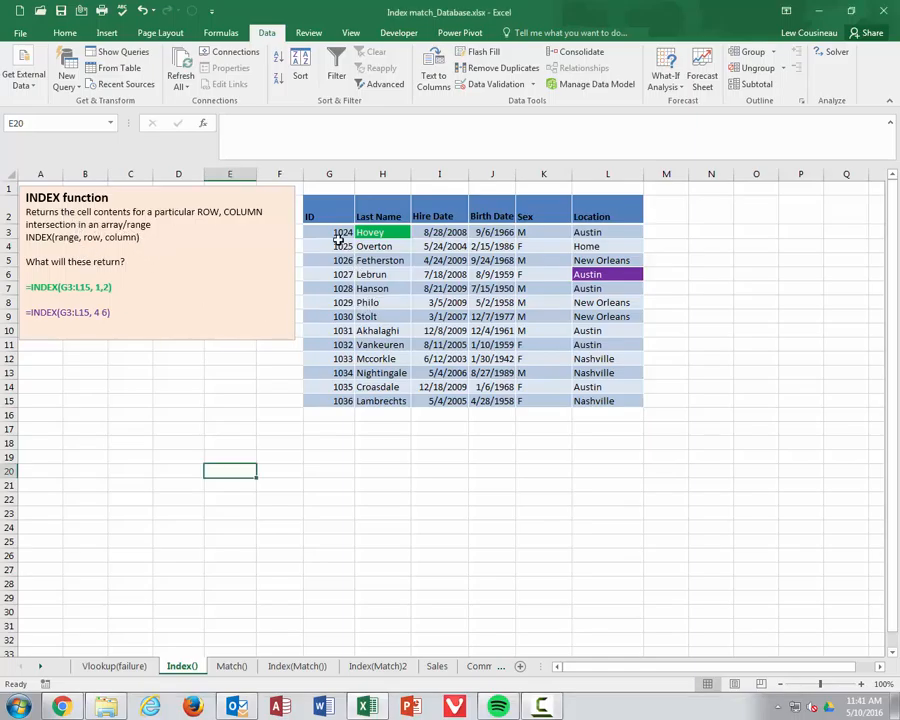
# Step: Highlight the employee data range G3:L15 that the example INDEX formulas refer to
pyautogui.moveTo(333, 232); pyautogui.dragTo(579, 404)
pyautogui.moveTo(797, 557); pyautogui.dragTo(828, 555)
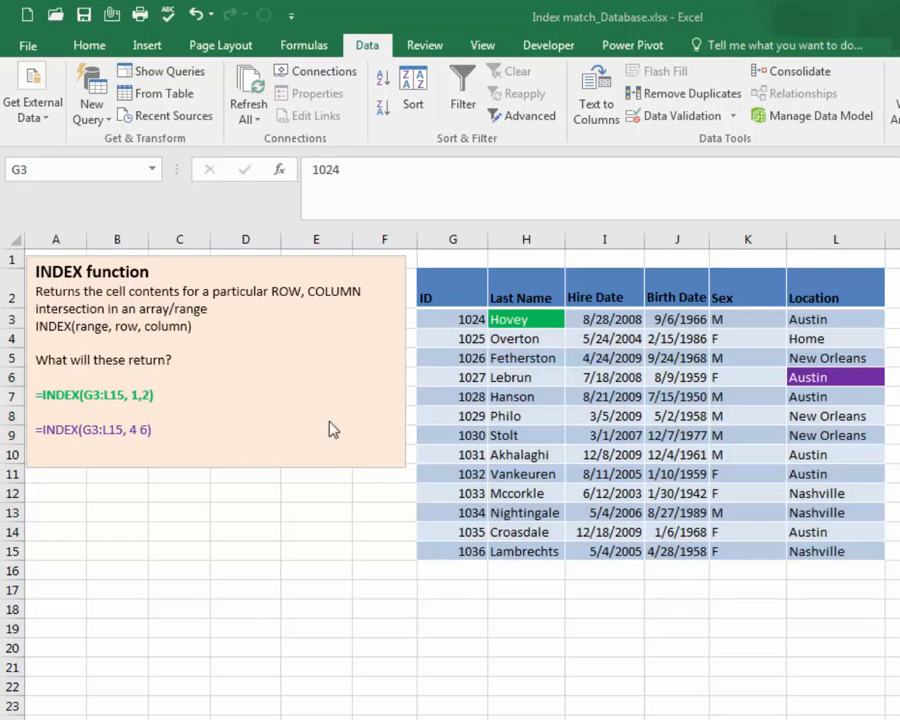
pyautogui.hotkey('ctrl', 'a')
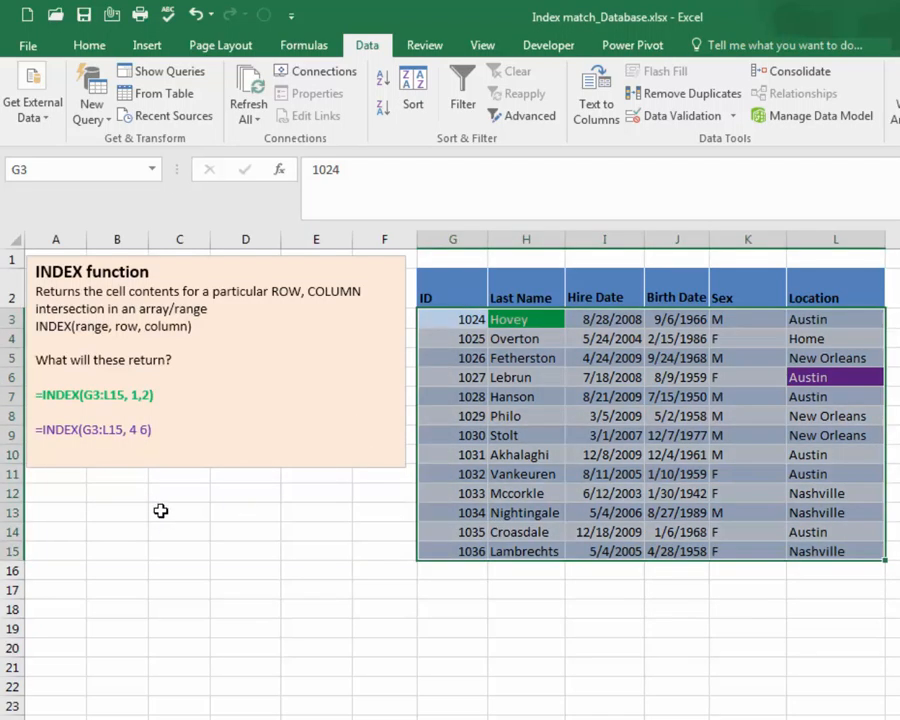
# Step: Enter the formula =INDEX(G3:L15,3,4) in cell C13
pyautogui.click(160, 510)
pyautogui.write('=INDECX')
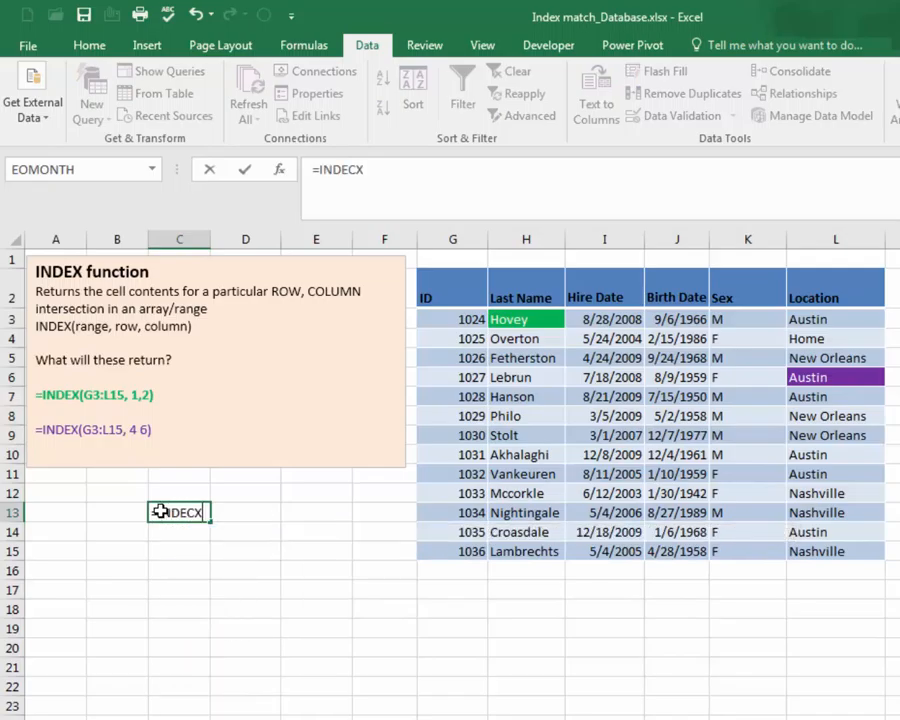
pyautogui.press('BackSpace')
pyautogui.press('BackSpace')
pyautogui.write('X(')
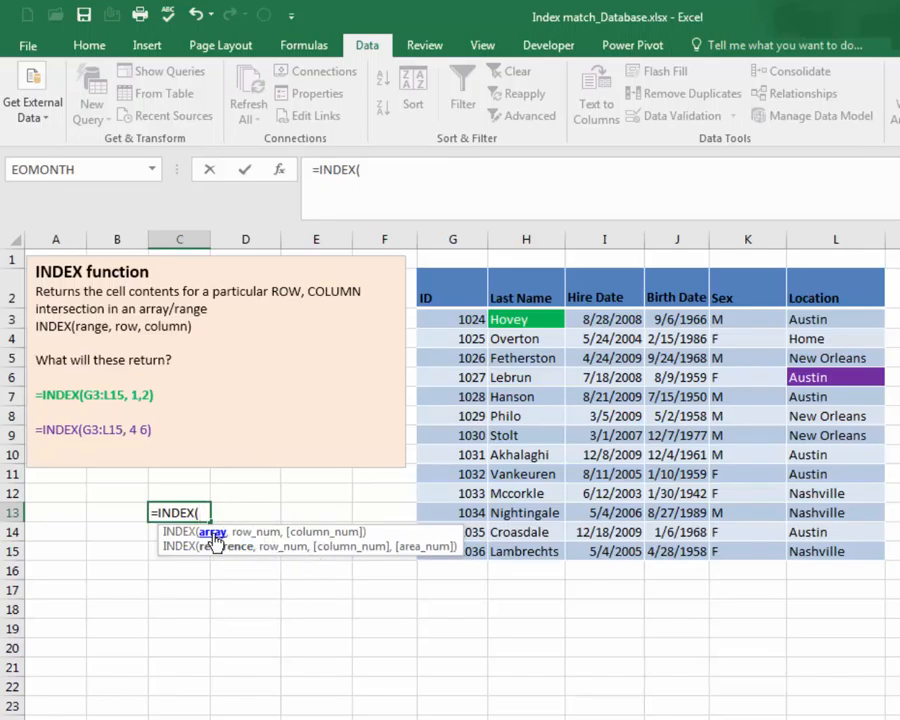
pyautogui.moveTo(455, 318); pyautogui.dragTo(793, 550)
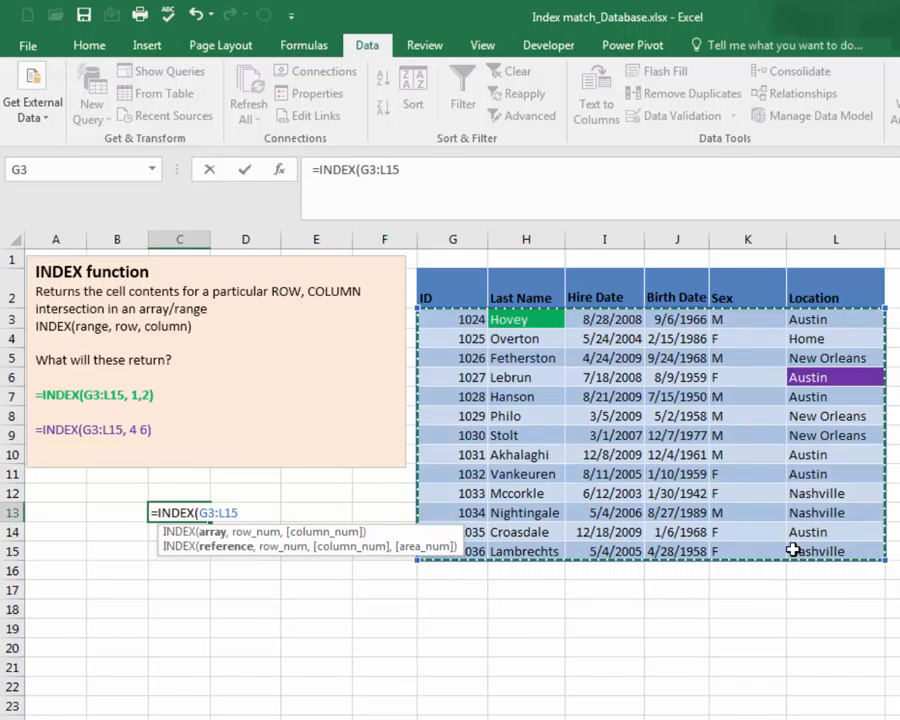
pyautogui.write(',')
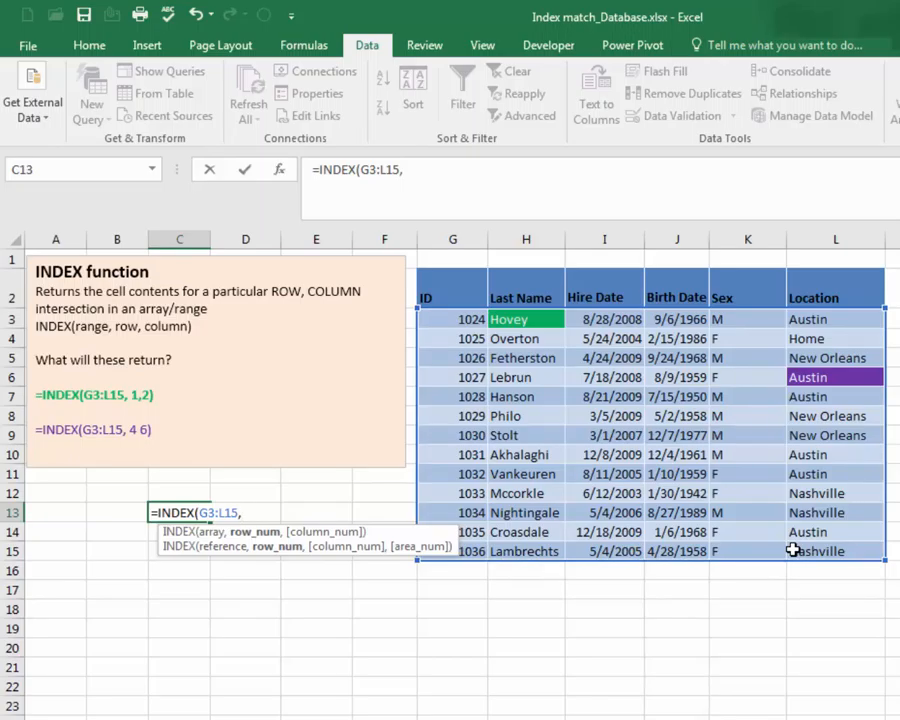
pyautogui.write('3,')
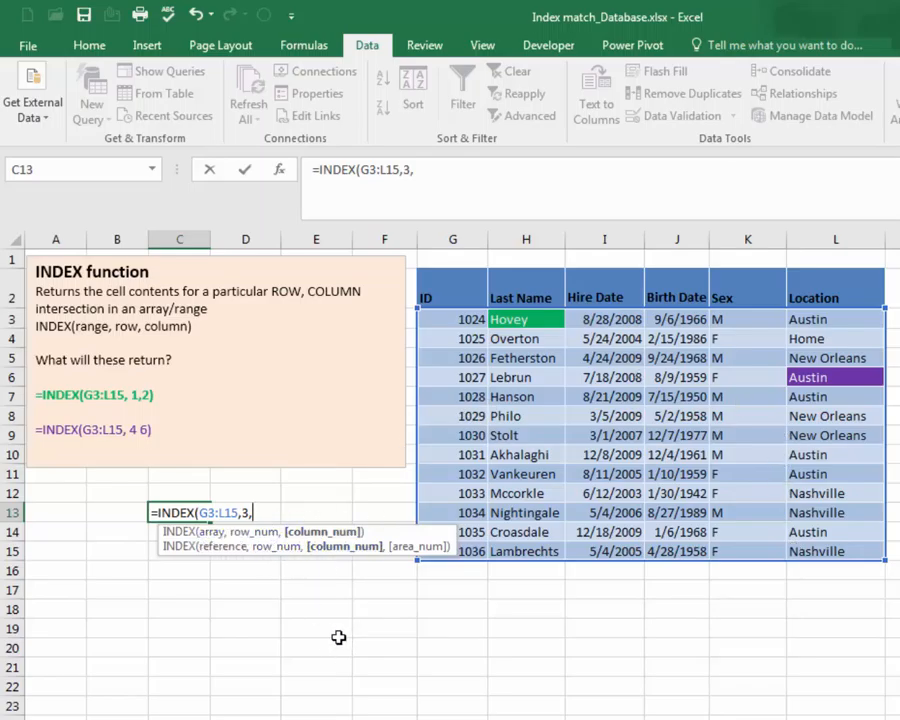
pyautogui.write('4)')
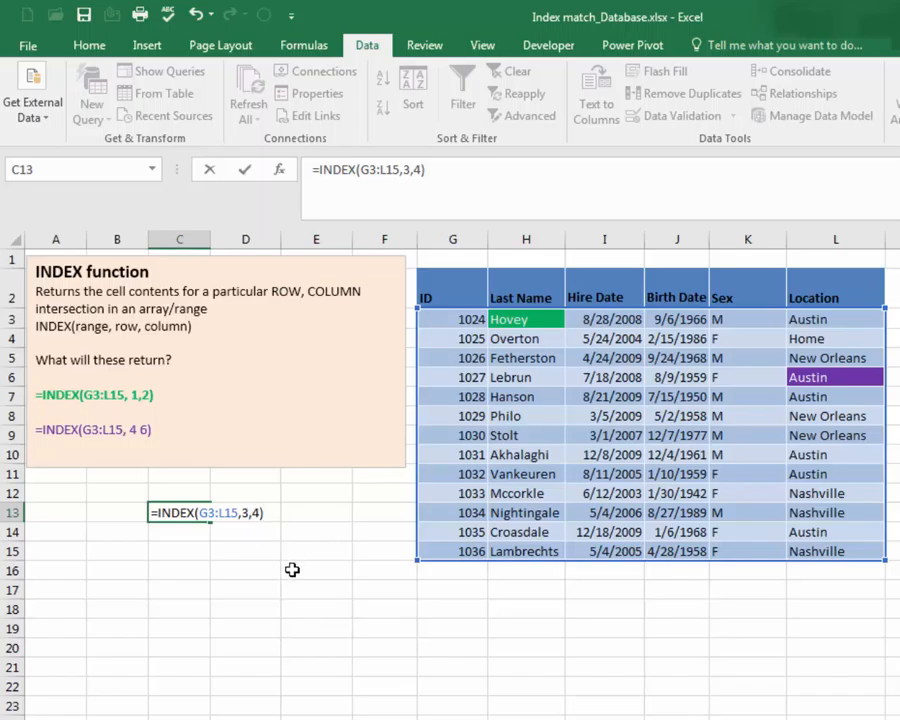
pyautogui.press('Return')
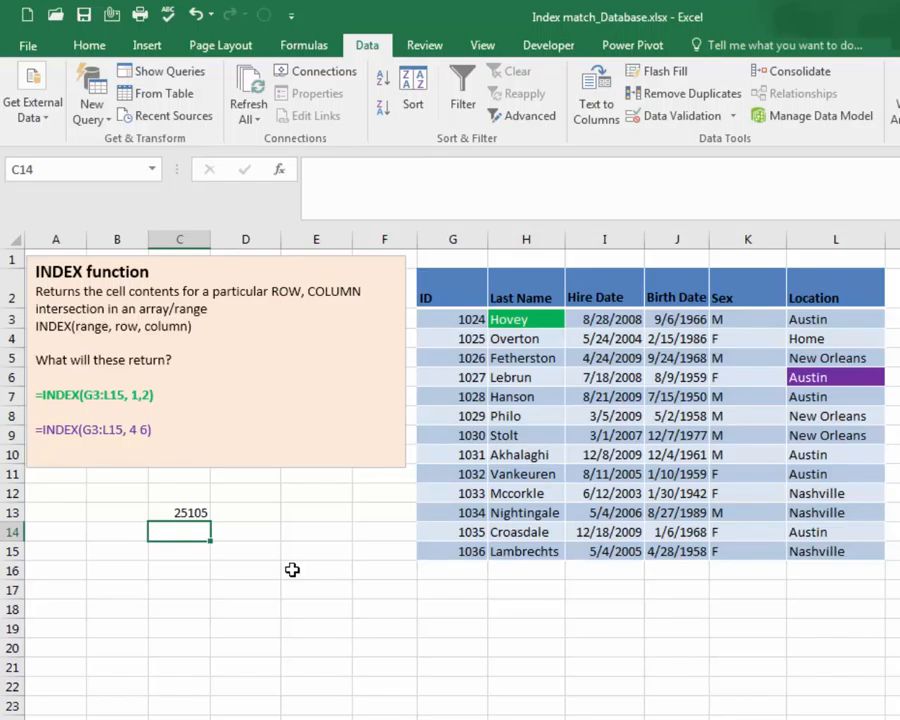
# Step: Format the INDEX result in cell C13 as a Short Date
pyautogui.click(185, 510)
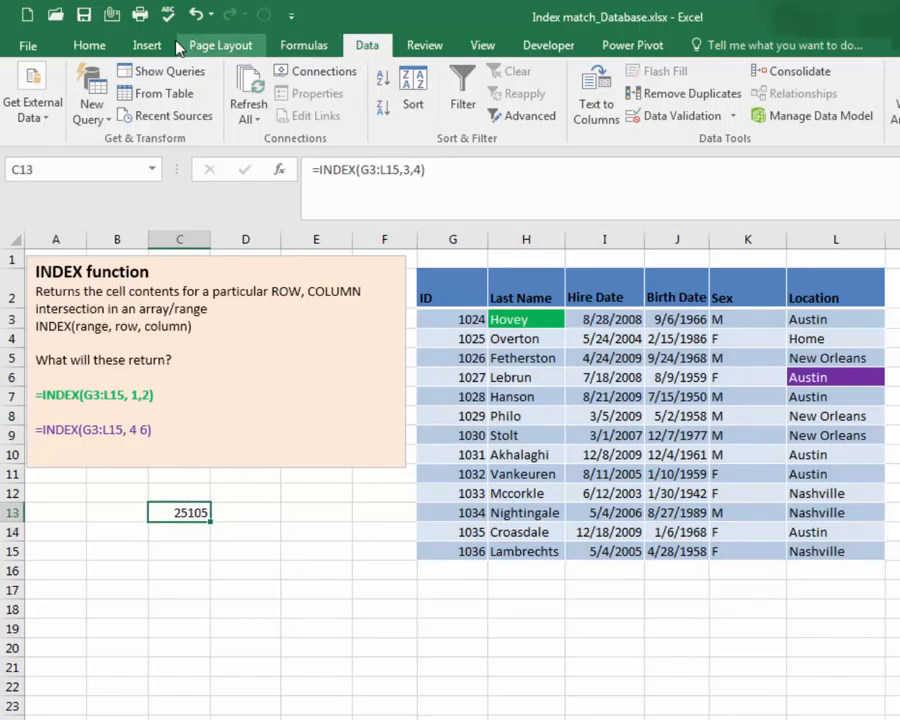
pyautogui.click(89, 45)
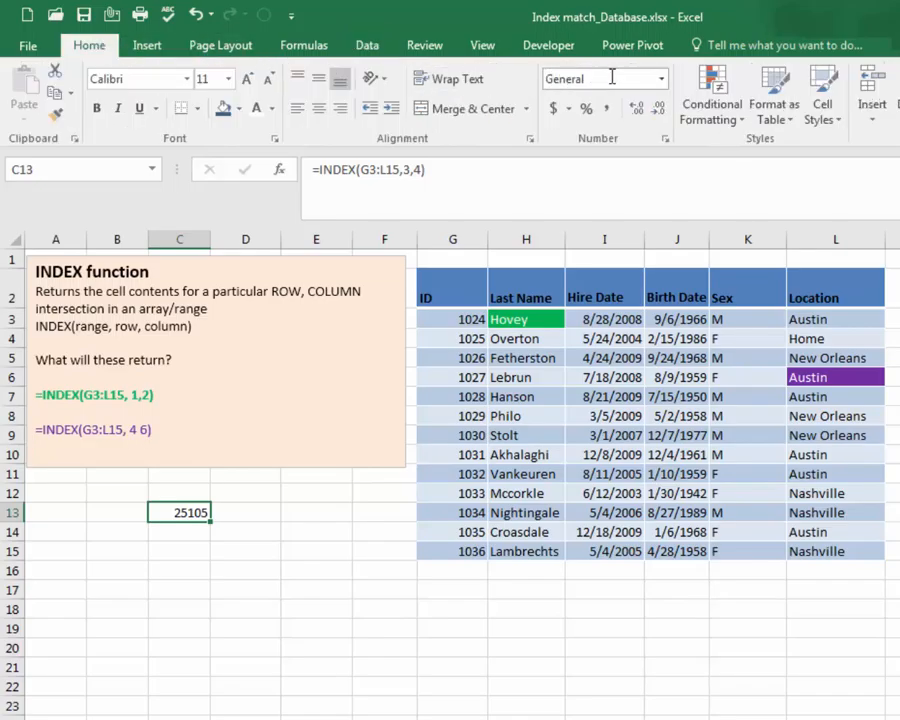
pyautogui.click(660, 80)
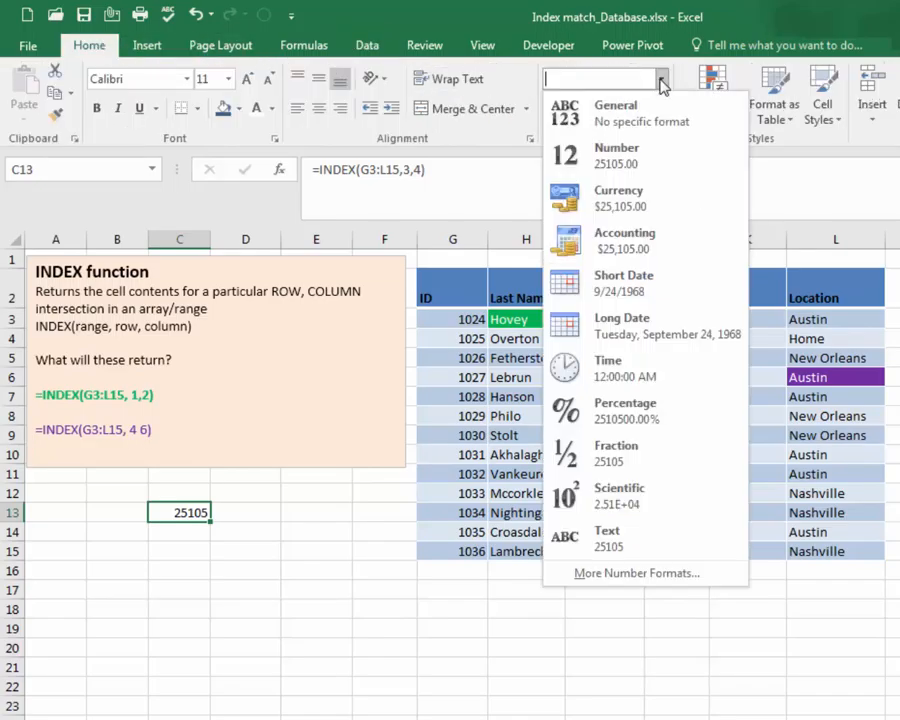
pyautogui.click(635, 289)
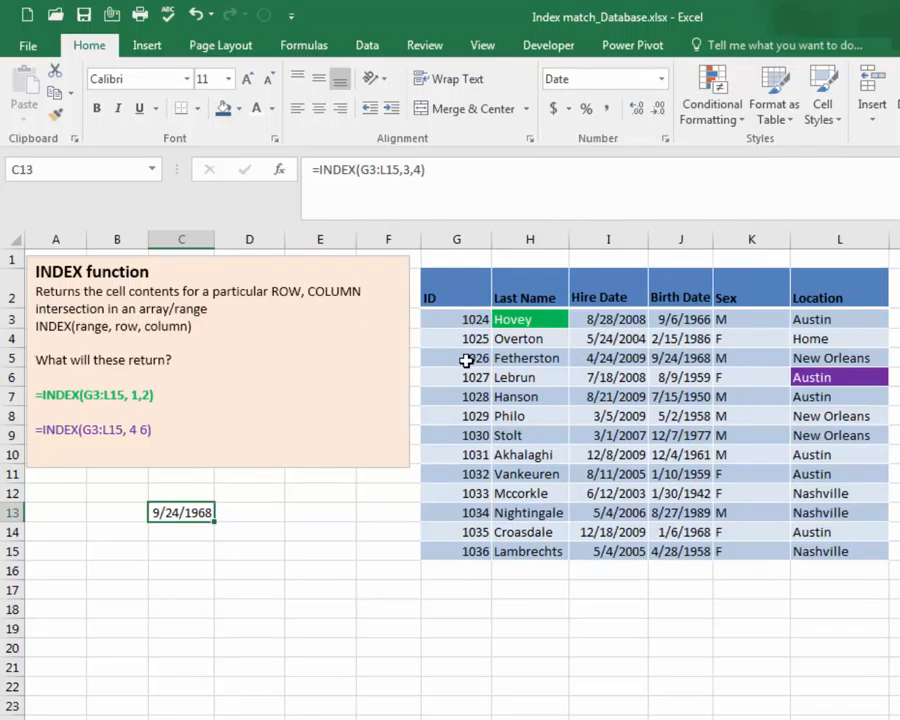
# Step: Trace from G3 to the third row and fourth column of the table at J5, and review the INDEX formula in C13
pyautogui.click(439, 314)
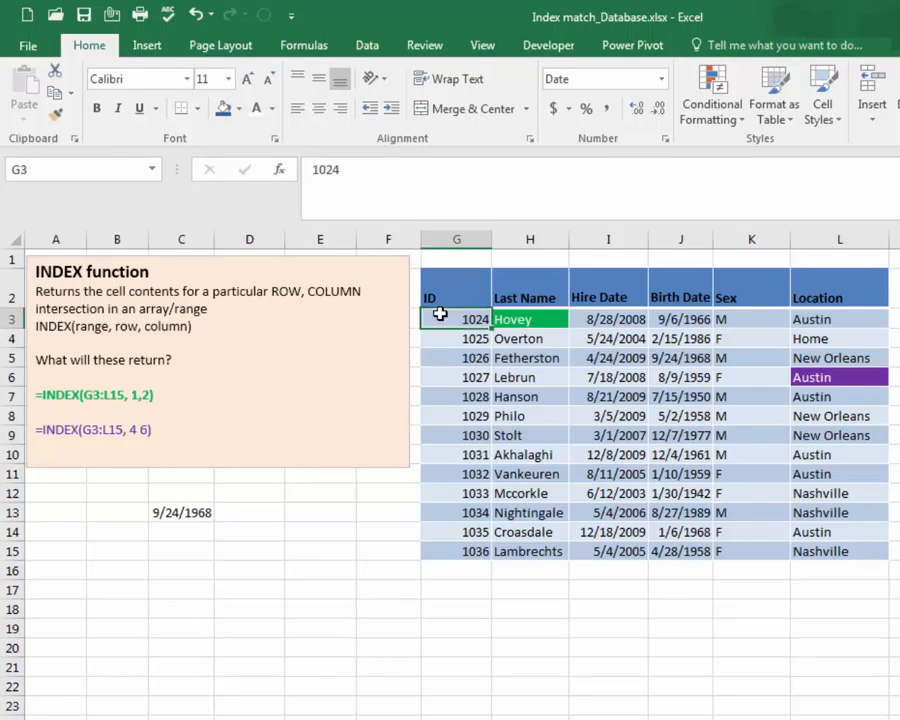
pyautogui.press('Down')
pyautogui.press('Down')
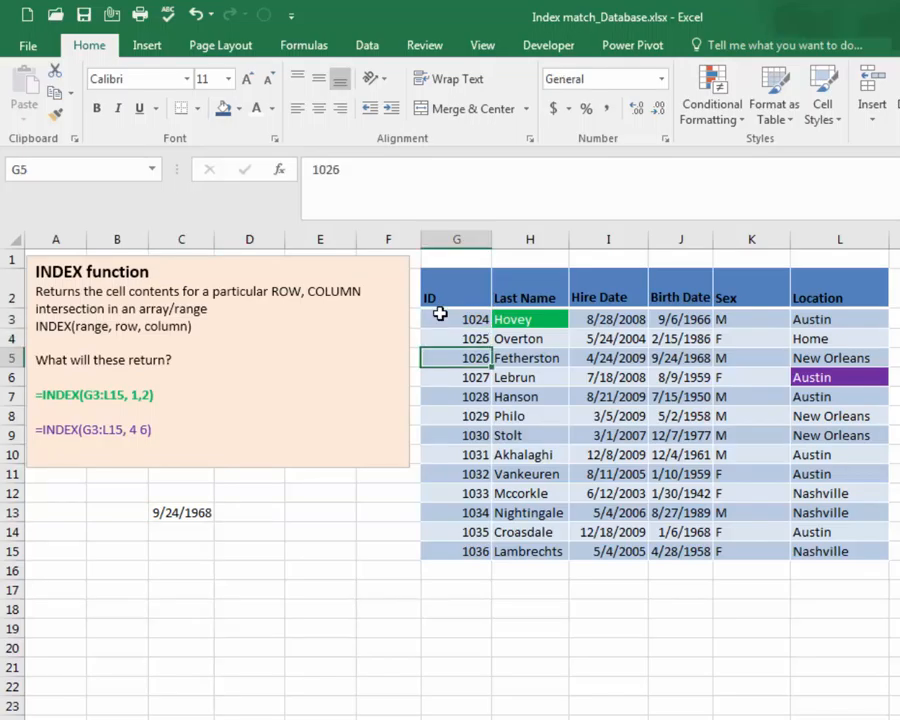
pyautogui.press('Right')
pyautogui.press('Right')
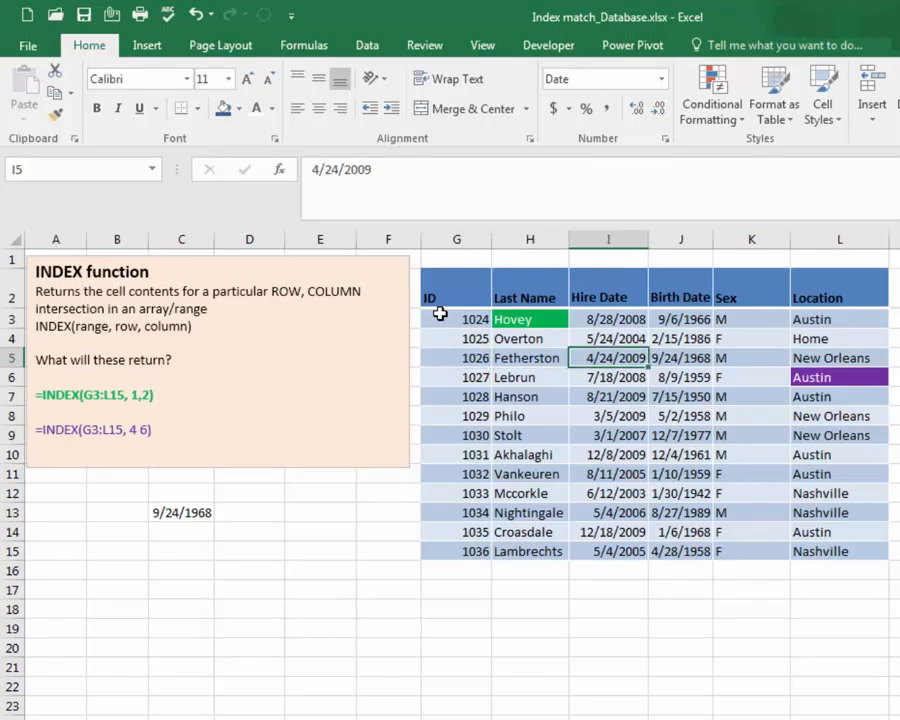
pyautogui.press('Right')
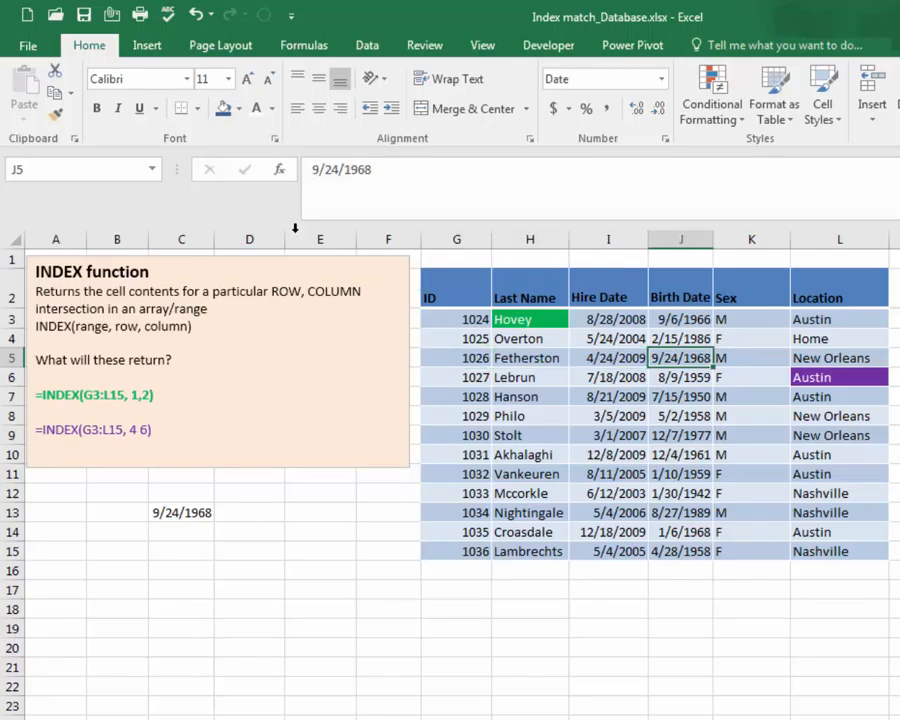
pyautogui.click(161, 512)
pyautogui.doubleClick(161, 512)
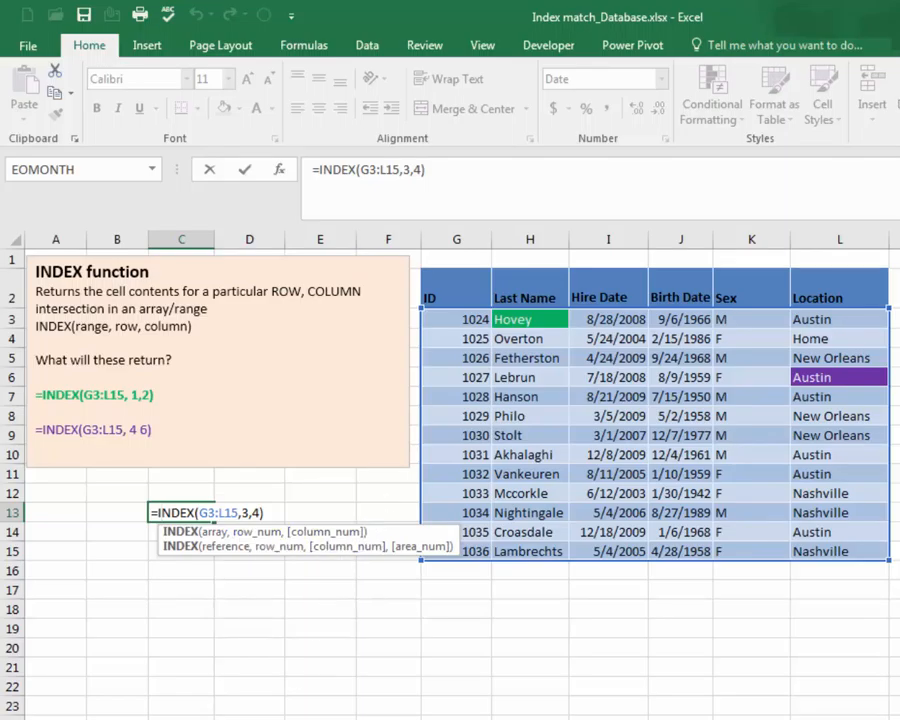
pyautogui.hotkey('ctrl', 'Return')
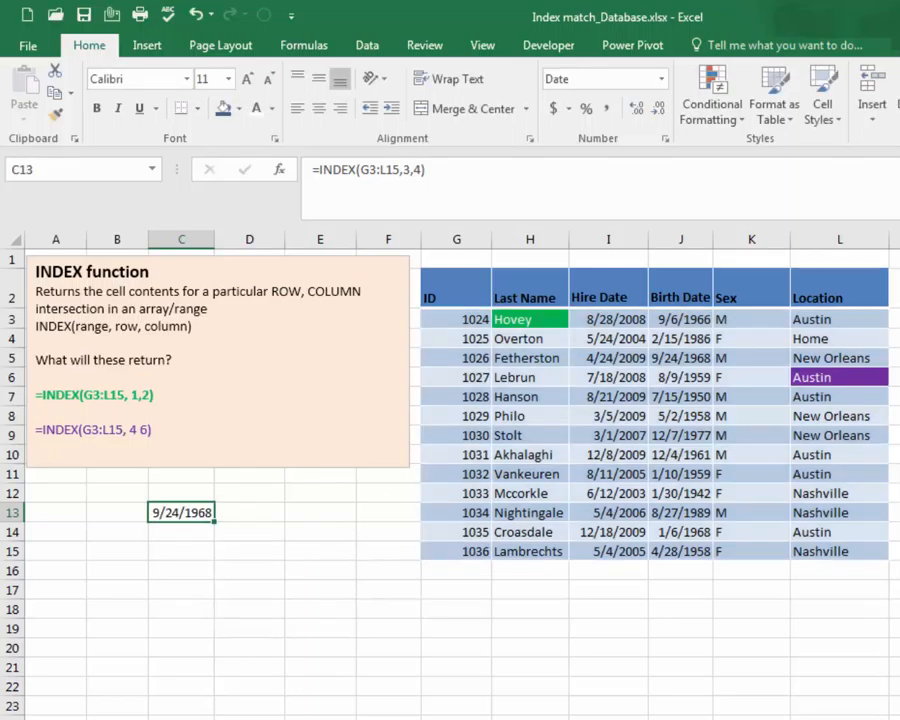
# Step: Switch to the Match() worksheet and highlight the lookup names in L2:L4 and the names in the table's Last Name column
pyautogui.hotkey('ctrl', 'pagedown')
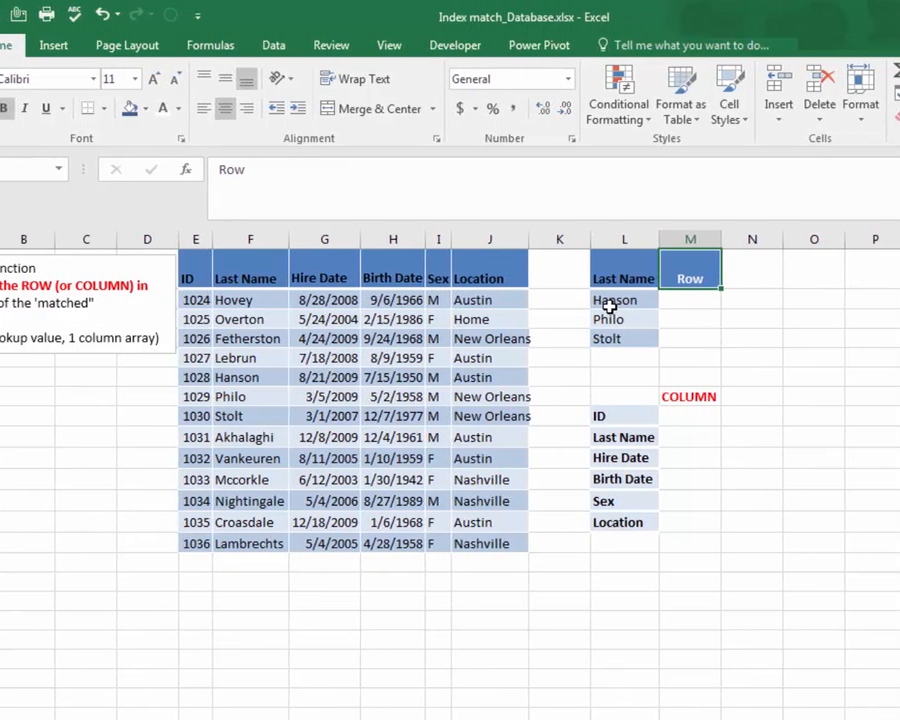
pyautogui.click(706, 300)
pyautogui.moveTo(540, 300); pyautogui.dragTo(538, 338)
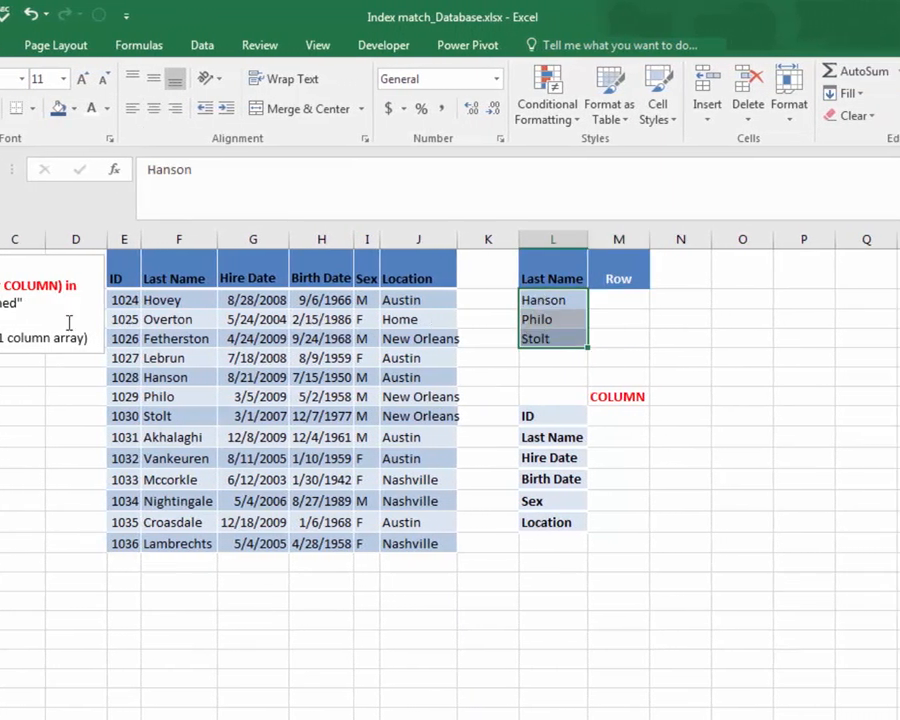
pyautogui.moveTo(173, 300); pyautogui.dragTo(176, 556)
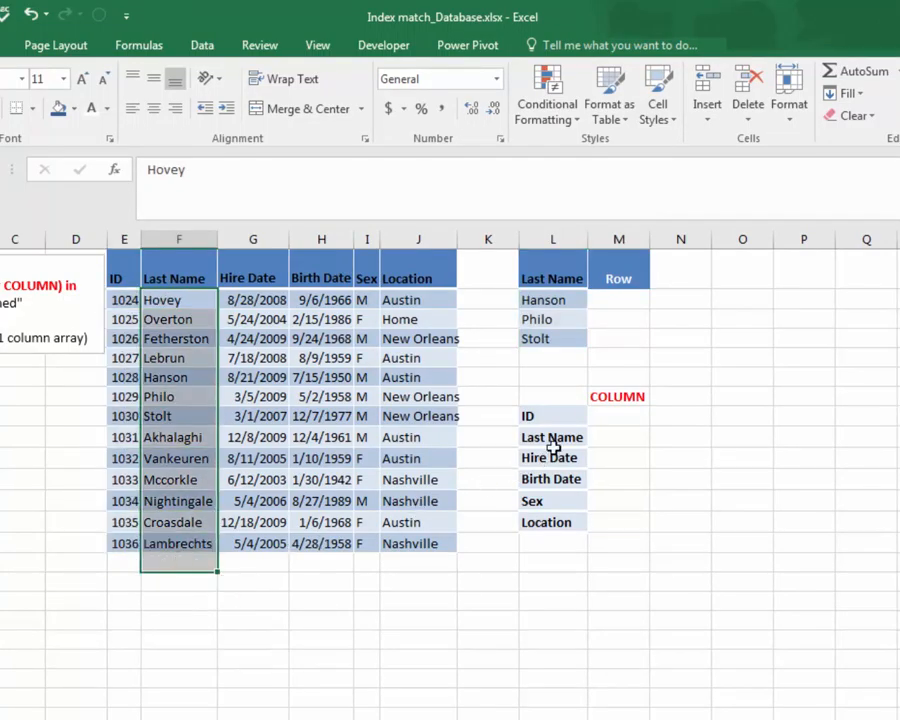
# Step: Enter the exact-match formula =MATCH(L2,$F$2:$F$14,0) in cell M2 under the Row heading
pyautogui.click(622, 303)
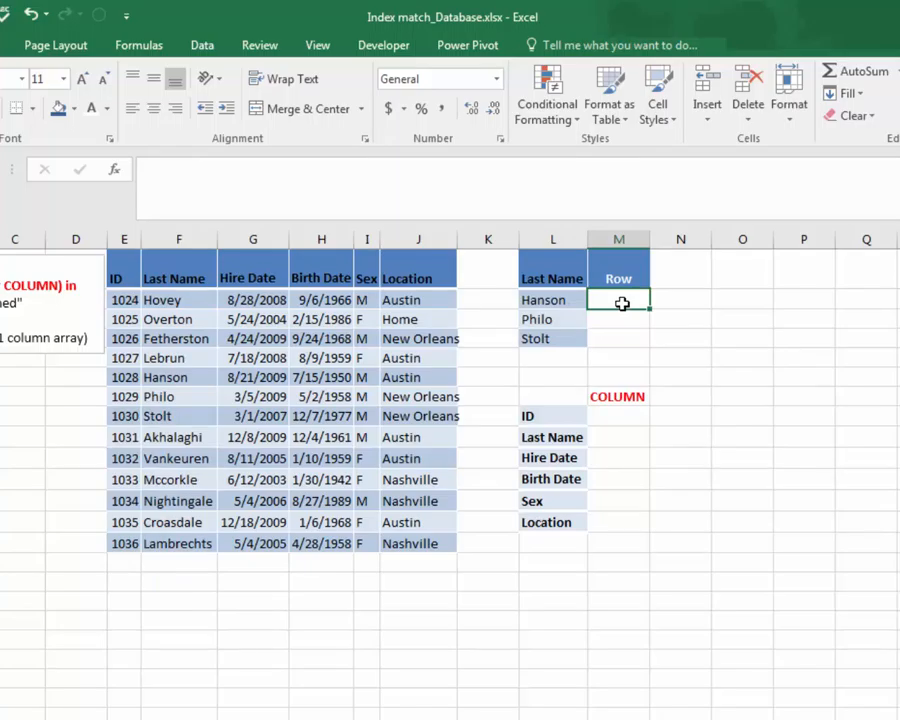
pyautogui.write('=MATCH(')
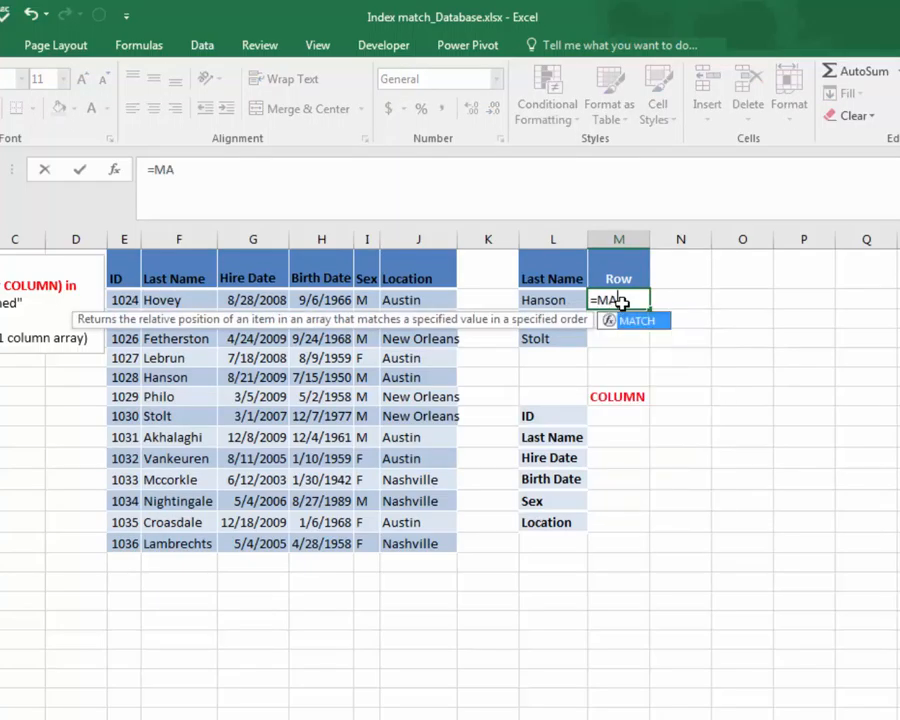
pyautogui.click(529, 300)
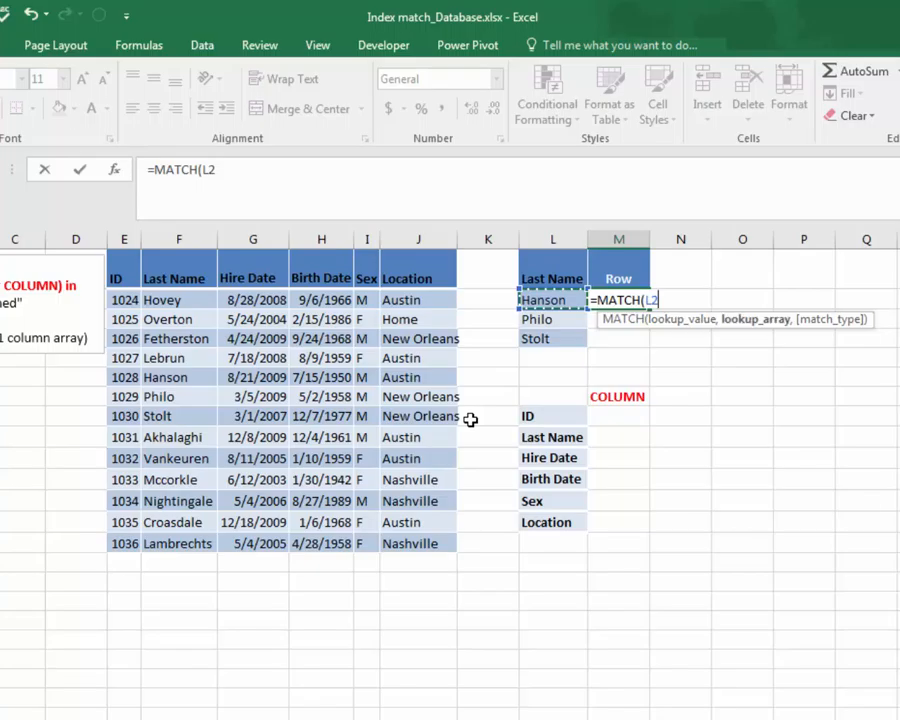
pyautogui.write(',')
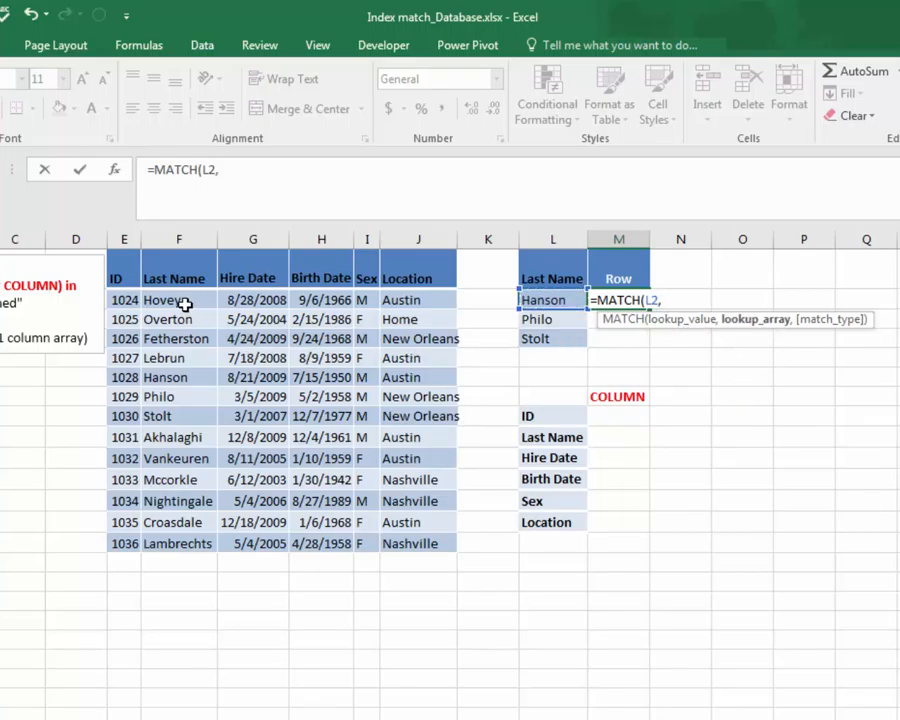
pyautogui.moveTo(183, 304); pyautogui.dragTo(177, 542)
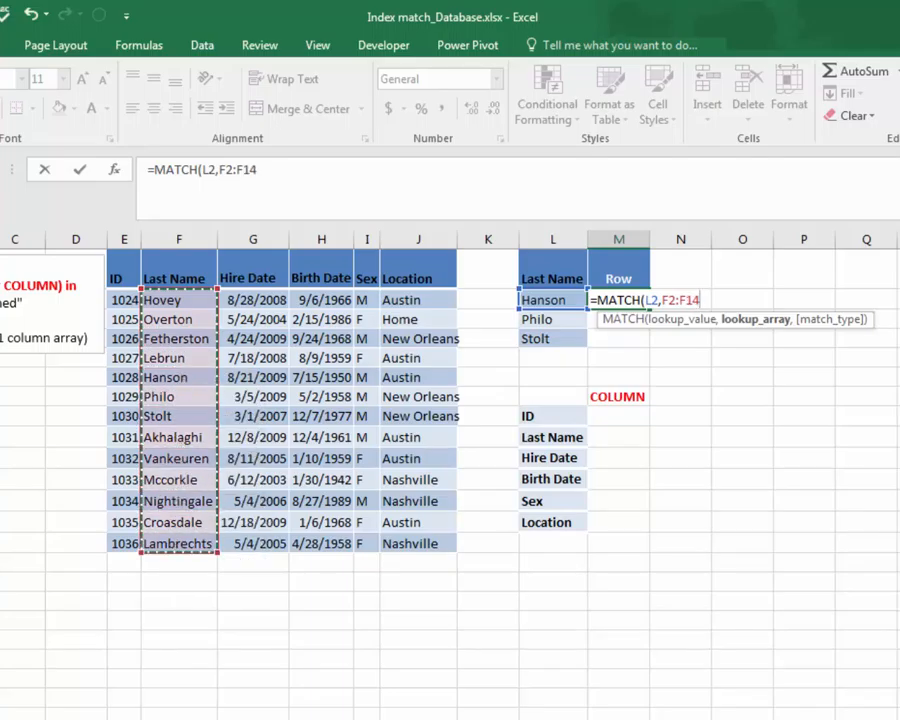
pyautogui.press('F4')
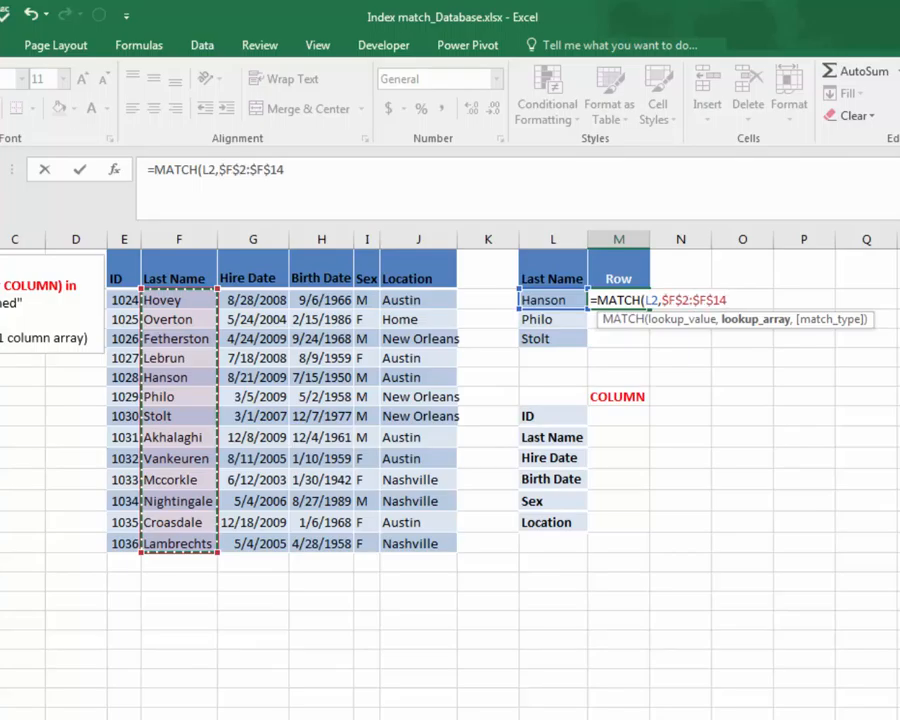
pyautogui.write(',')
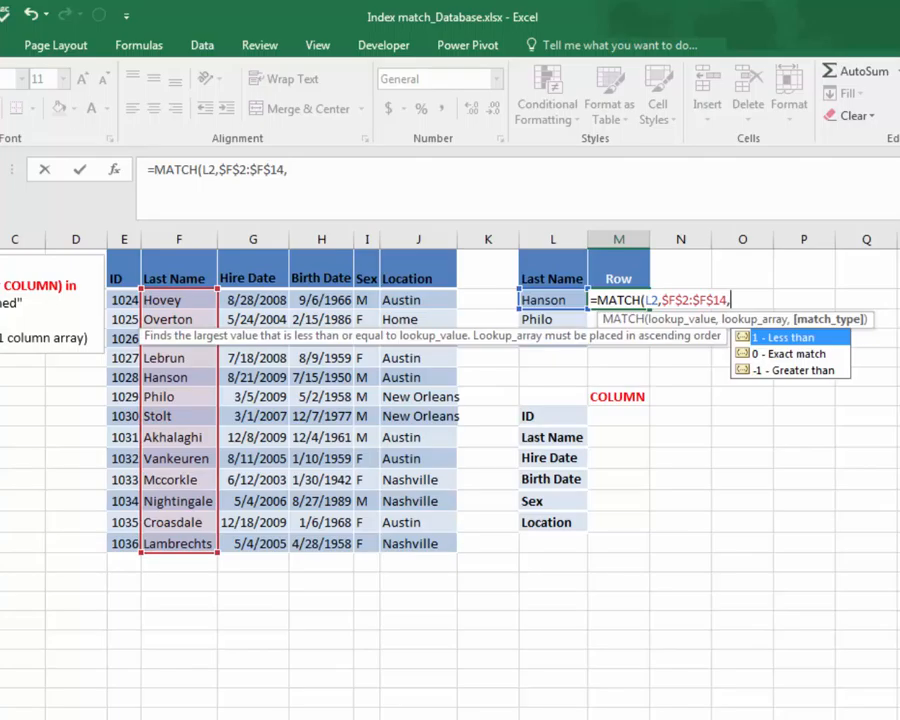
pyautogui.write('0)')
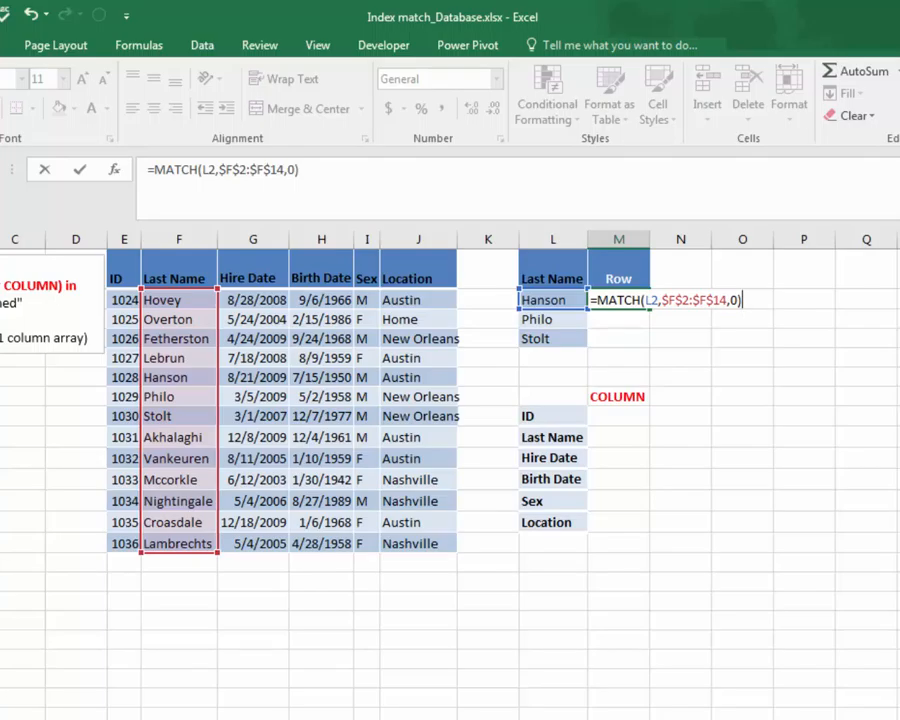
pyautogui.press('Return')
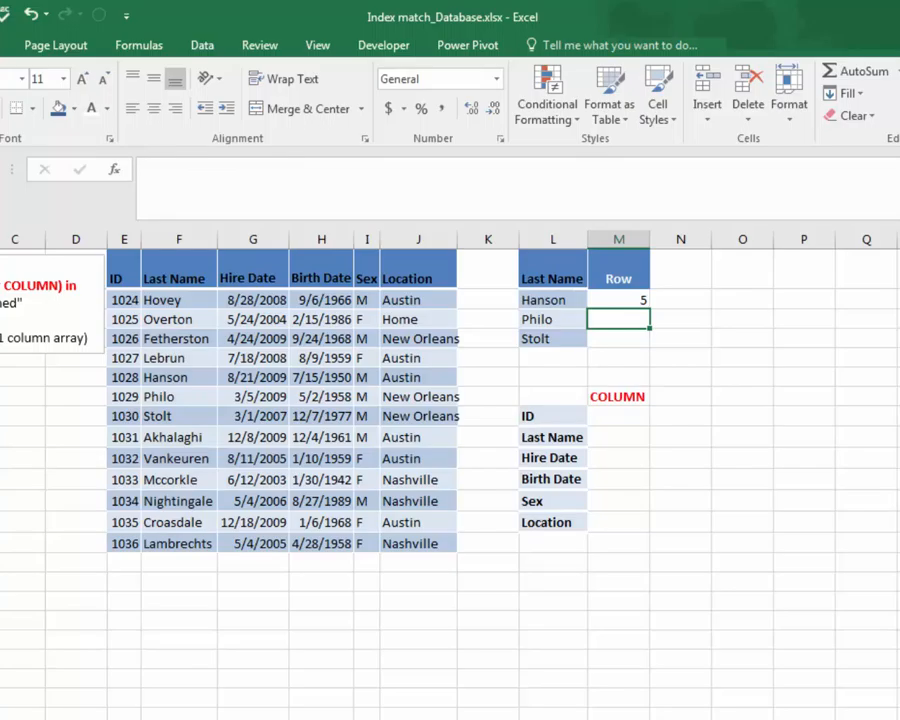
# Step: Check the MATCH formula in M2 by counting down the Last Name column from F2 to F6
pyautogui.click(639, 296)
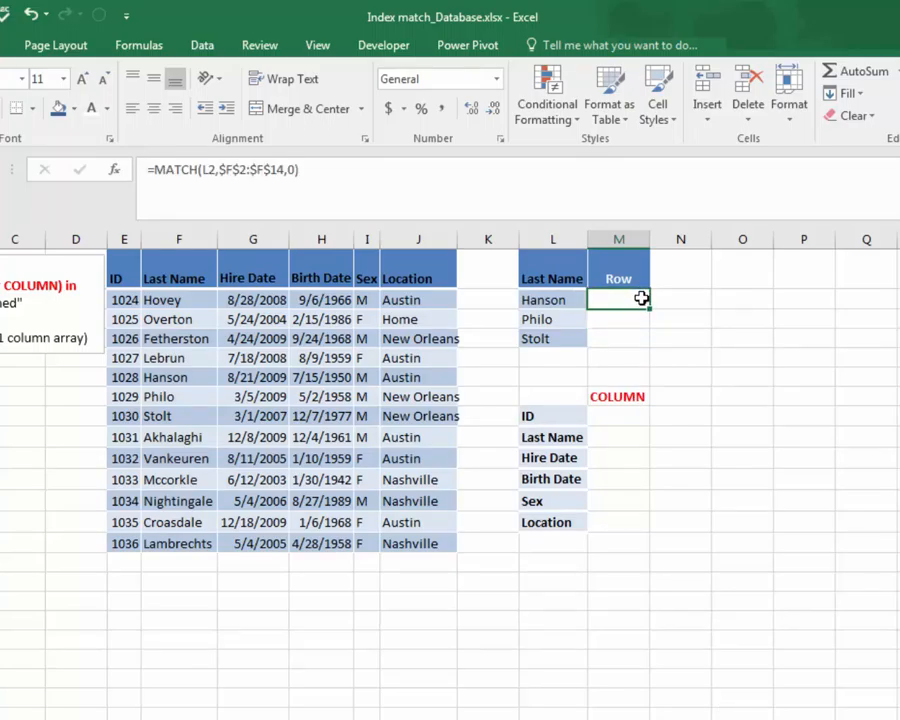
pyautogui.click(181, 300)
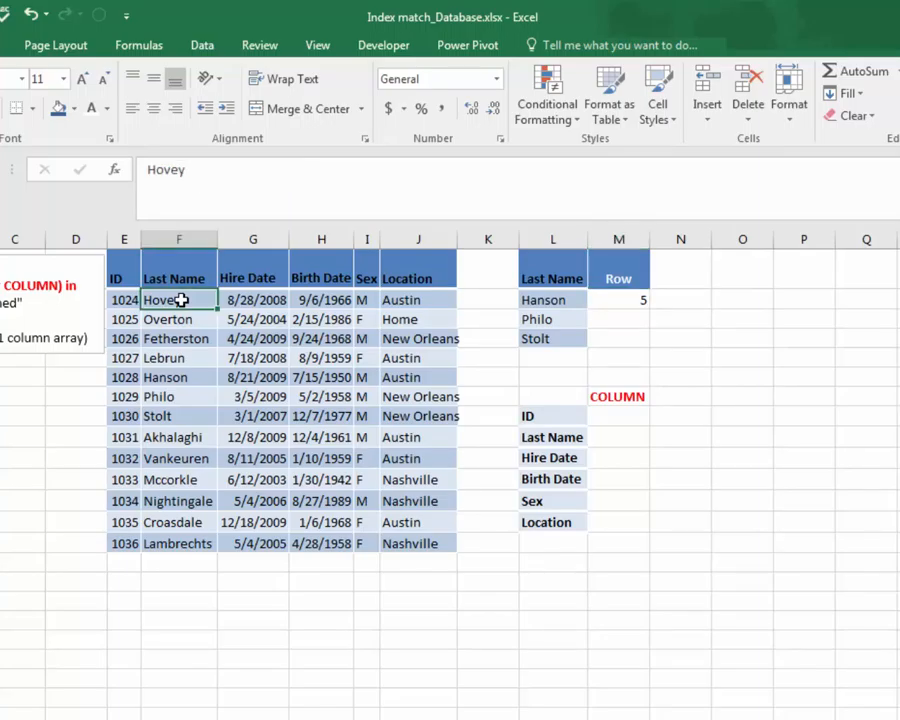
pyautogui.press('Down')
pyautogui.press('Down')
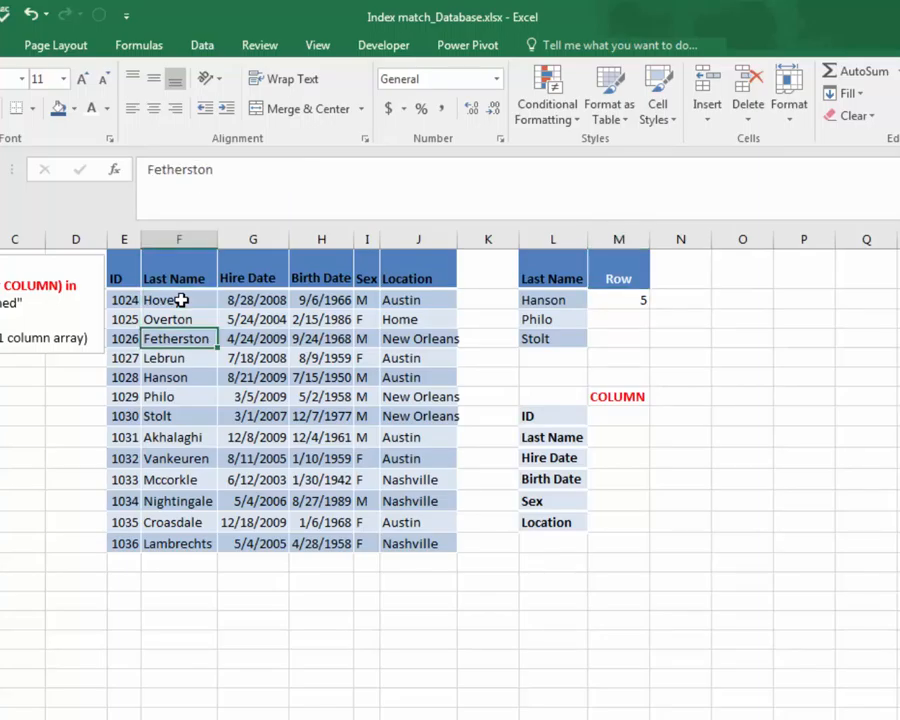
pyautogui.press('Down')
pyautogui.press('Down')
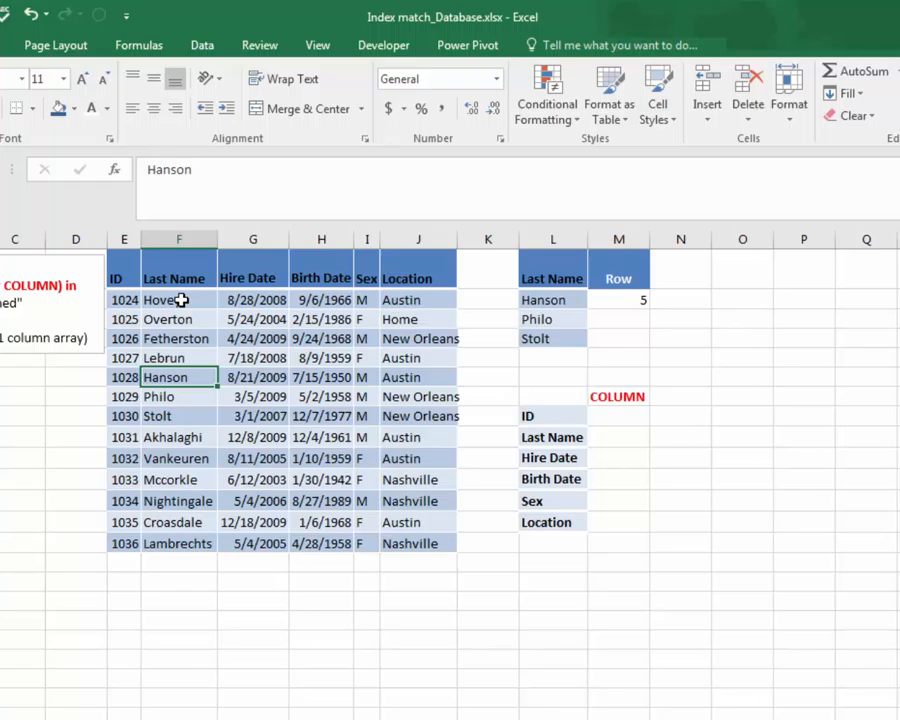
# Step: Review the MATCH formula in M2 and copy it down to M4
pyautogui.click(591, 297)
pyautogui.doubleClick(592, 298)
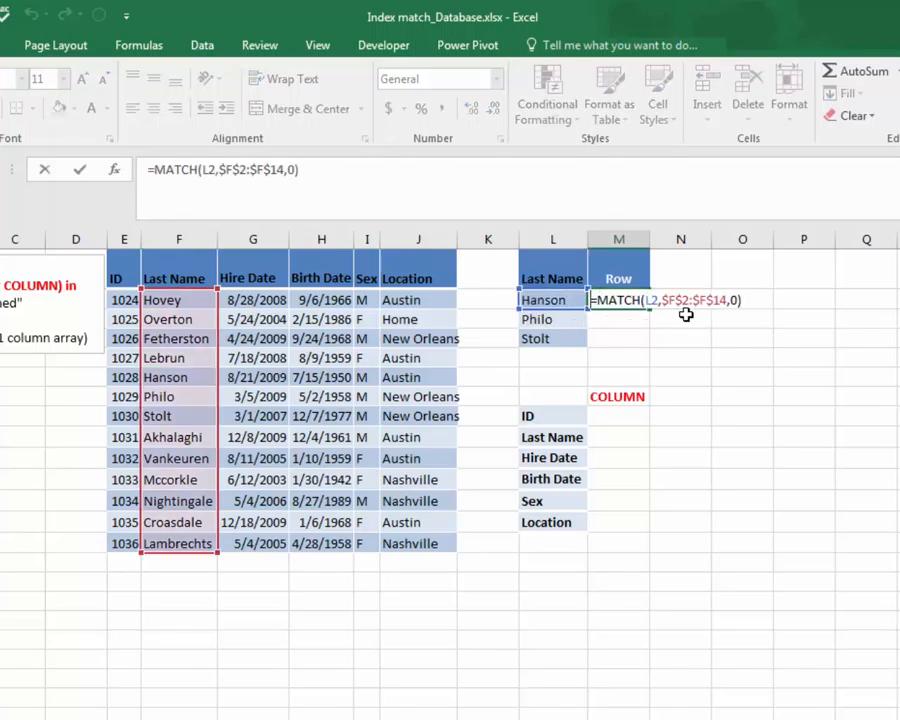
pyautogui.press('Escape')
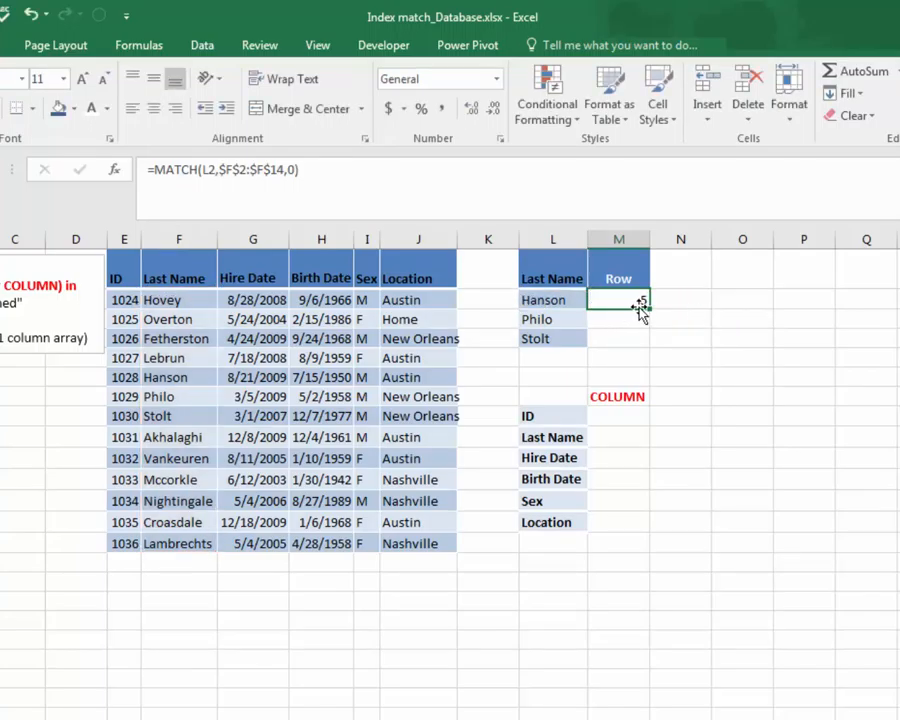
pyautogui.doubleClick(649, 309)
# Step: Check the copied formula in M3 and compare the row results with cell F8 in the Last Name column and lookup value L2
pyautogui.click(627, 315)
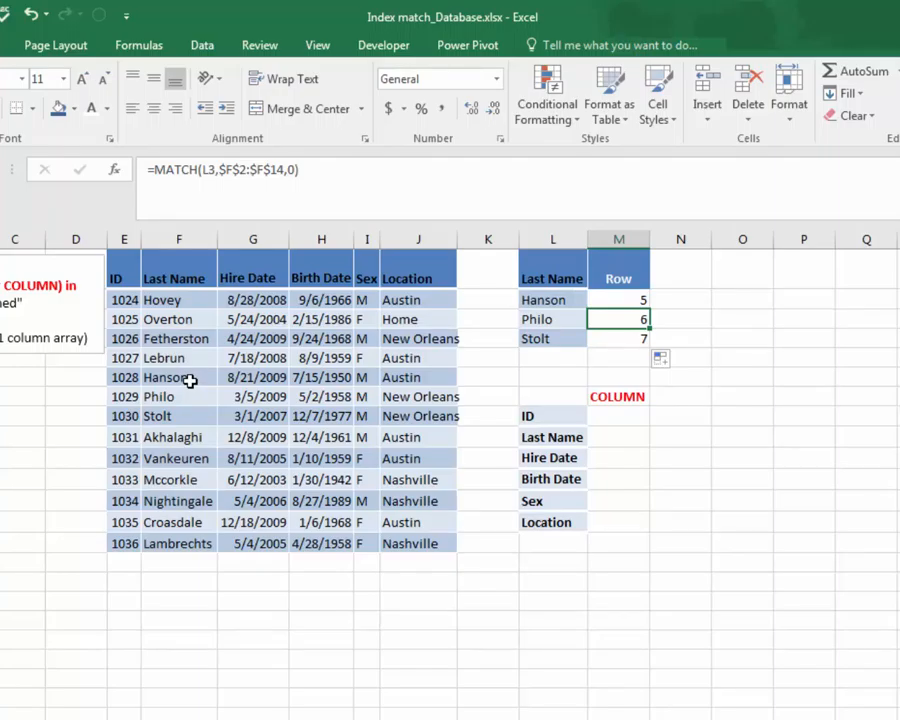
pyautogui.click(152, 419)
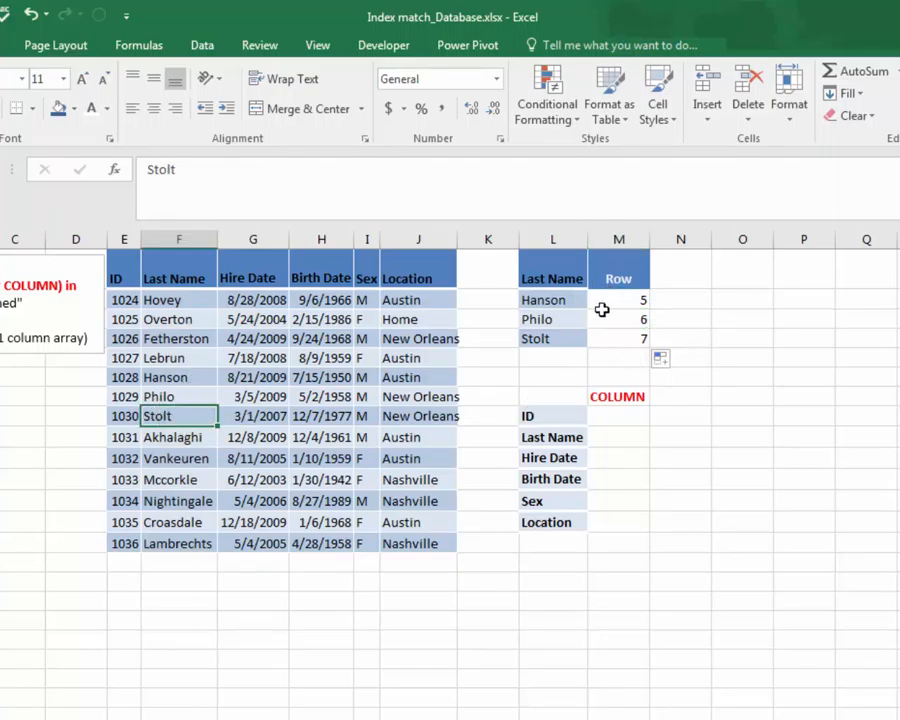
pyautogui.click(558, 301)
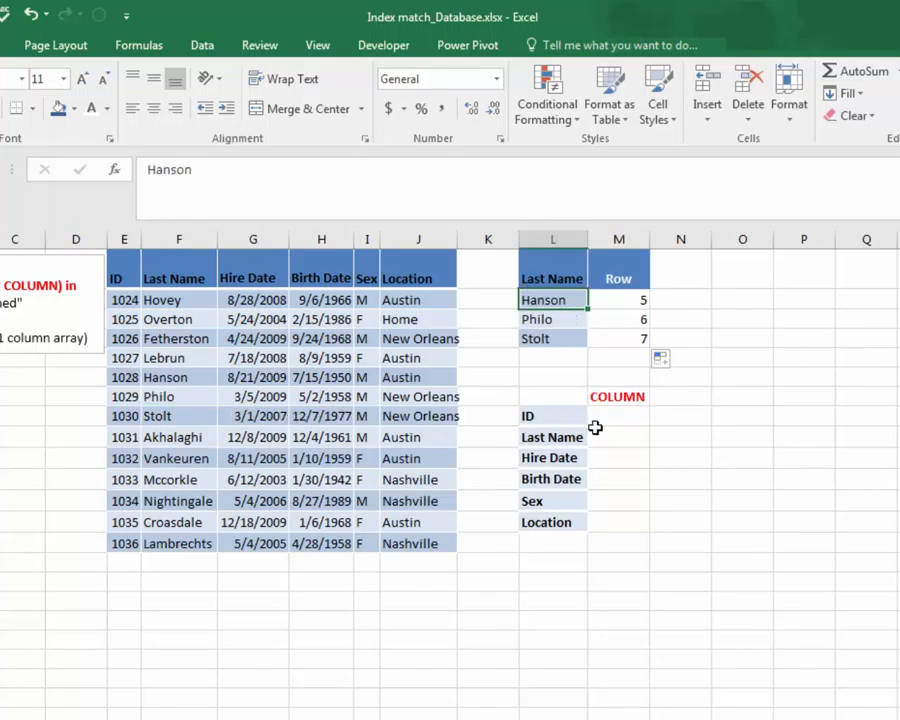
# Step: Enter the exact-match formula =MATCH(L8,$E$1:$J$1,0) in cell M8 under the COLUMN heading
pyautogui.click(625, 417)
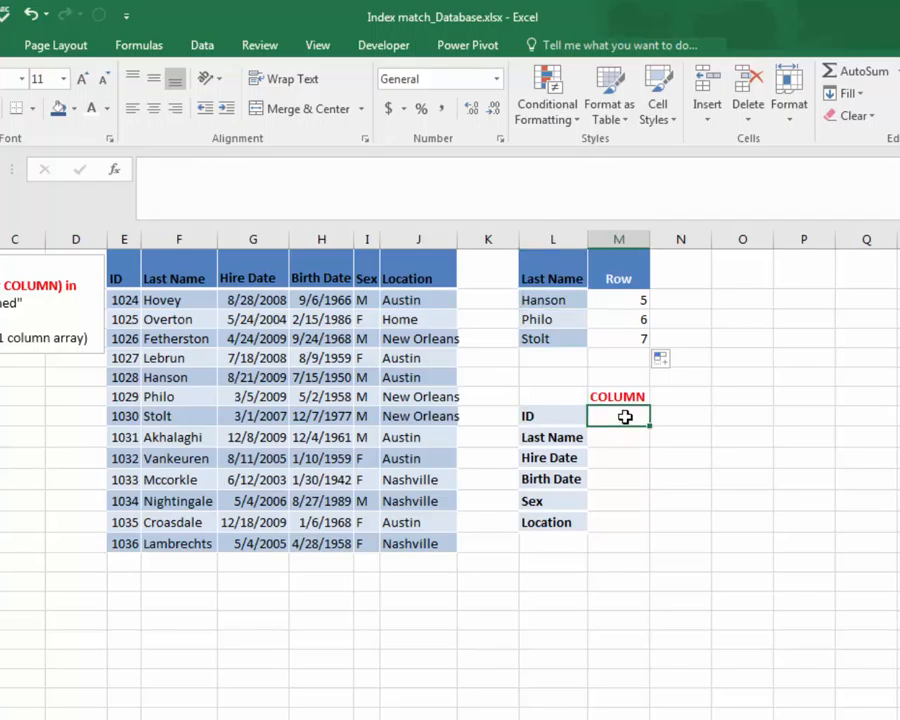
pyautogui.write('=INDE')
pyautogui.press('BackSpace')
pyautogui.press('BackSpace')
pyautogui.press('BackSpace')
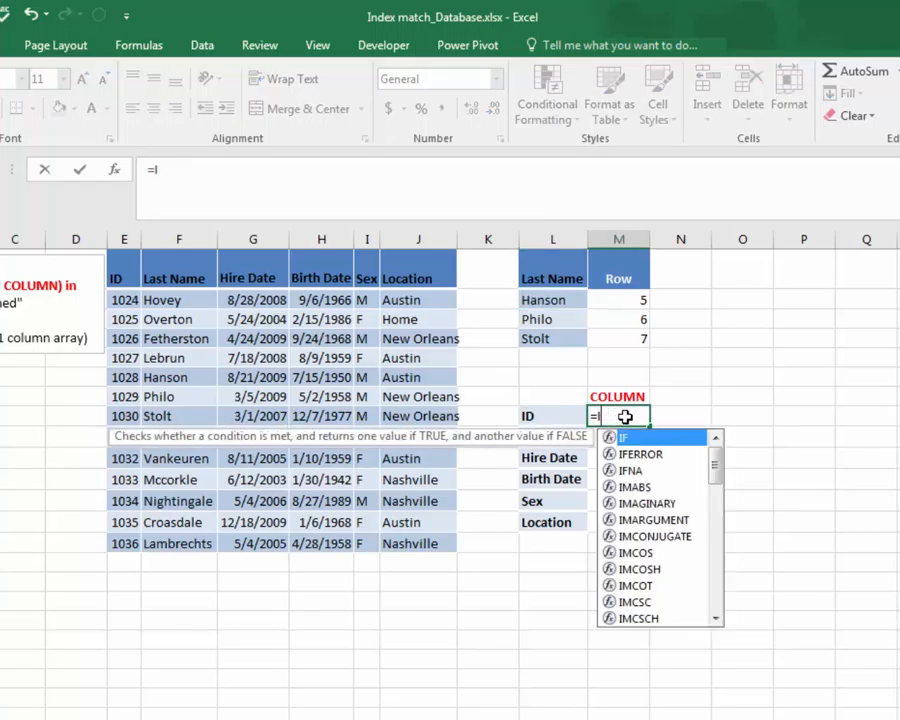
pyautogui.press('BackSpace')
pyautogui.write('MAT')
pyautogui.write('CH(')
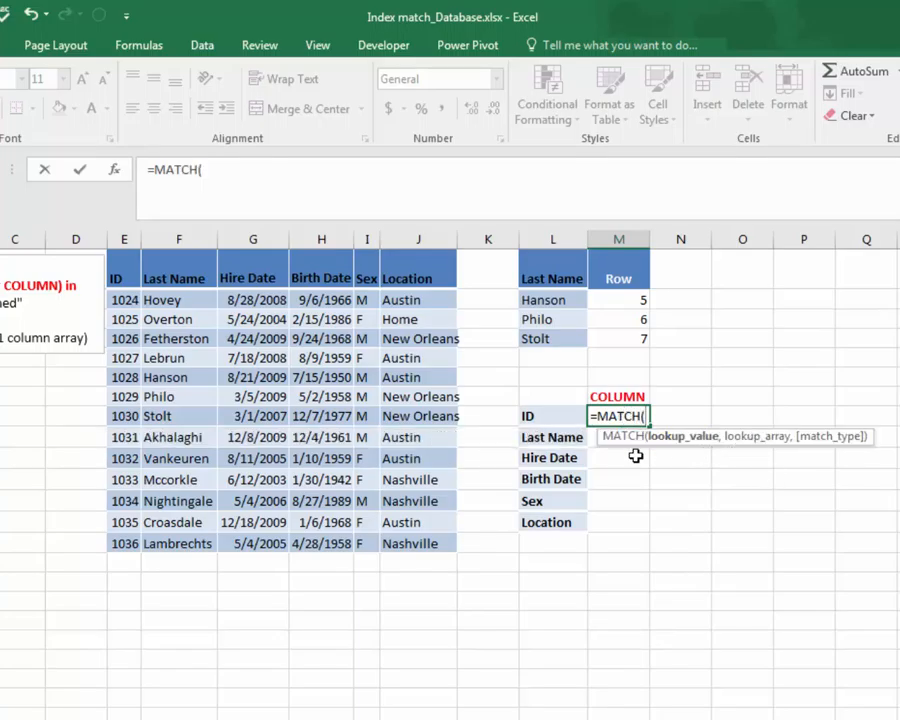
pyautogui.click(547, 416)
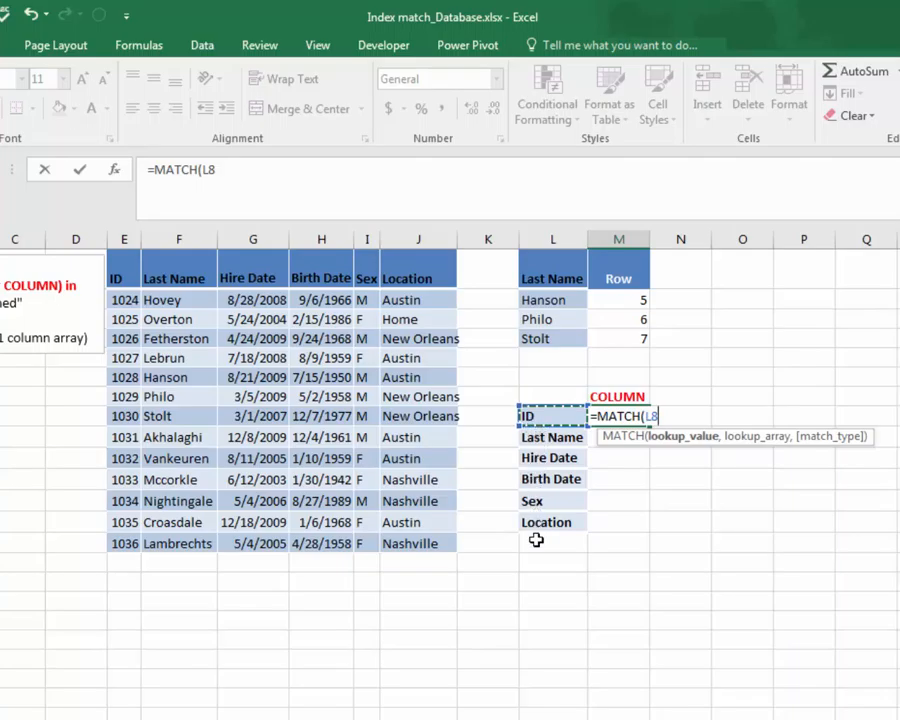
pyautogui.write(',')
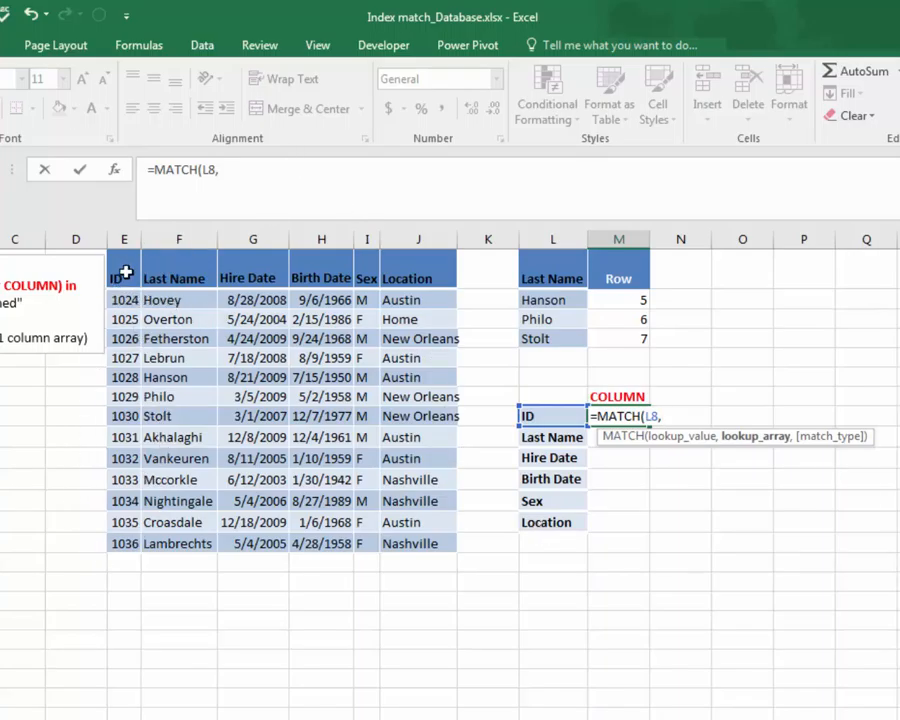
pyautogui.moveTo(125, 270); pyautogui.dragTo(391, 281)
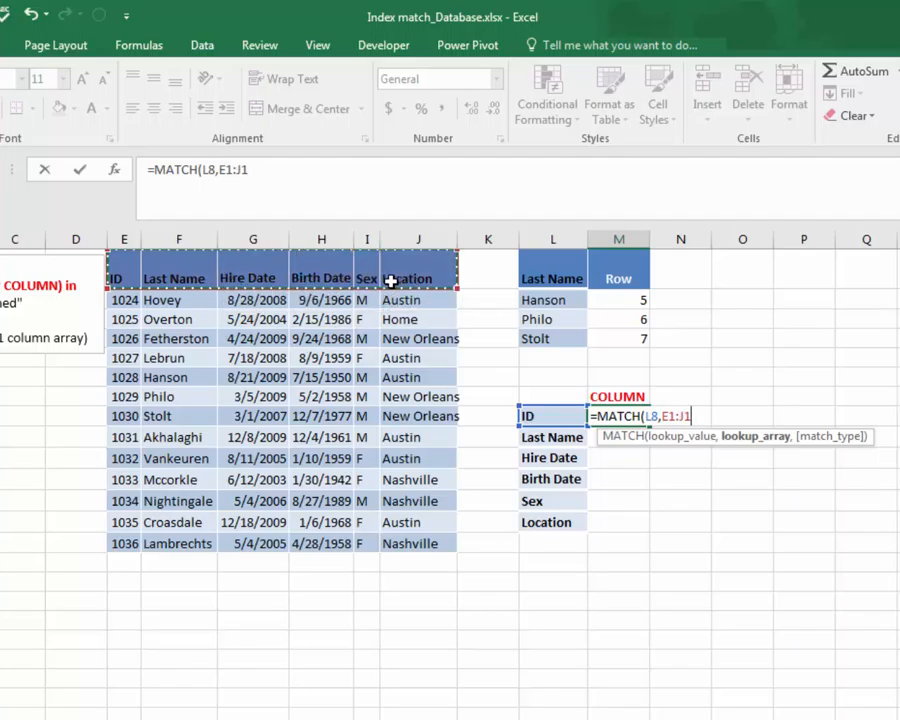
pyautogui.press('F4')
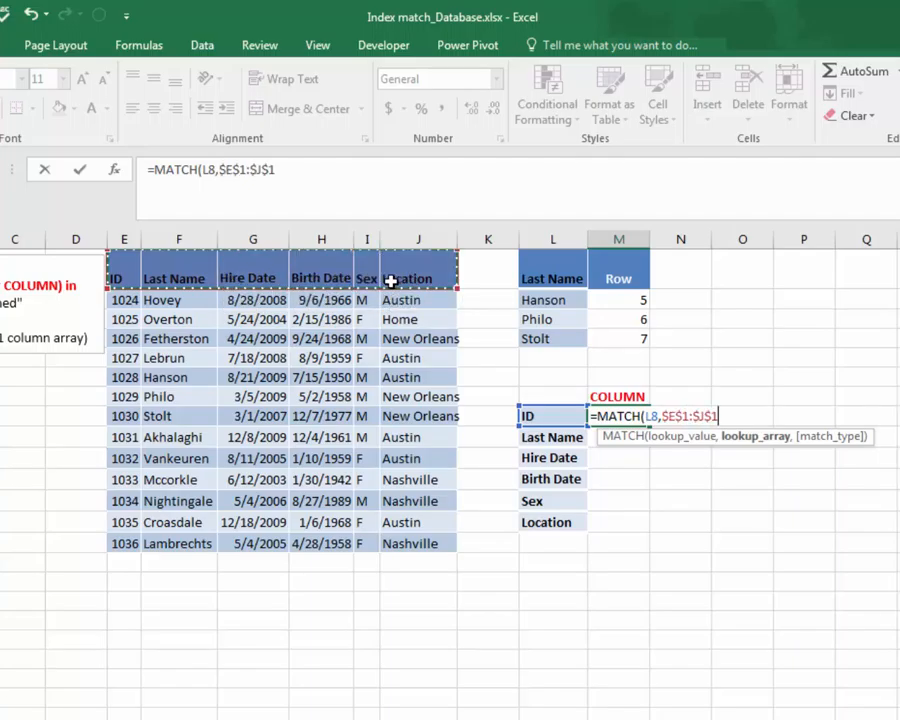
pyautogui.write(',')
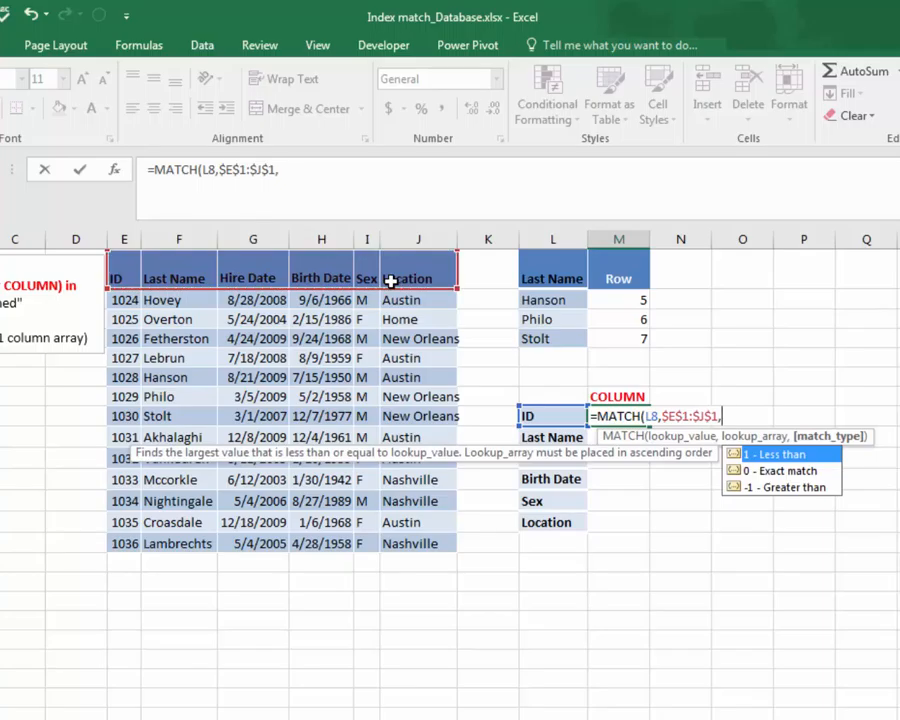
pyautogui.write('0)')
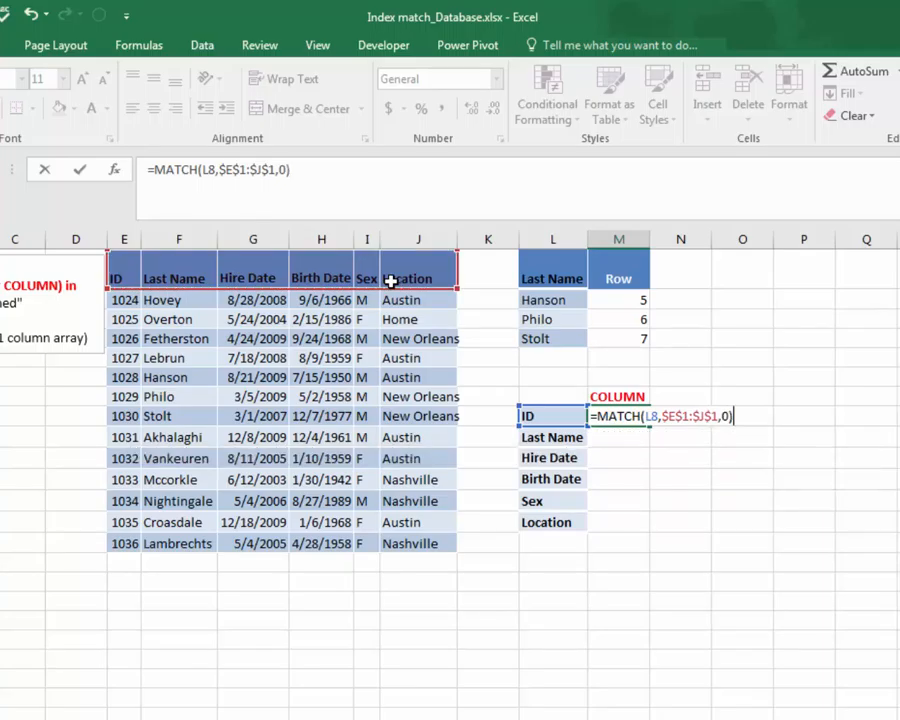
pyautogui.press('Return')
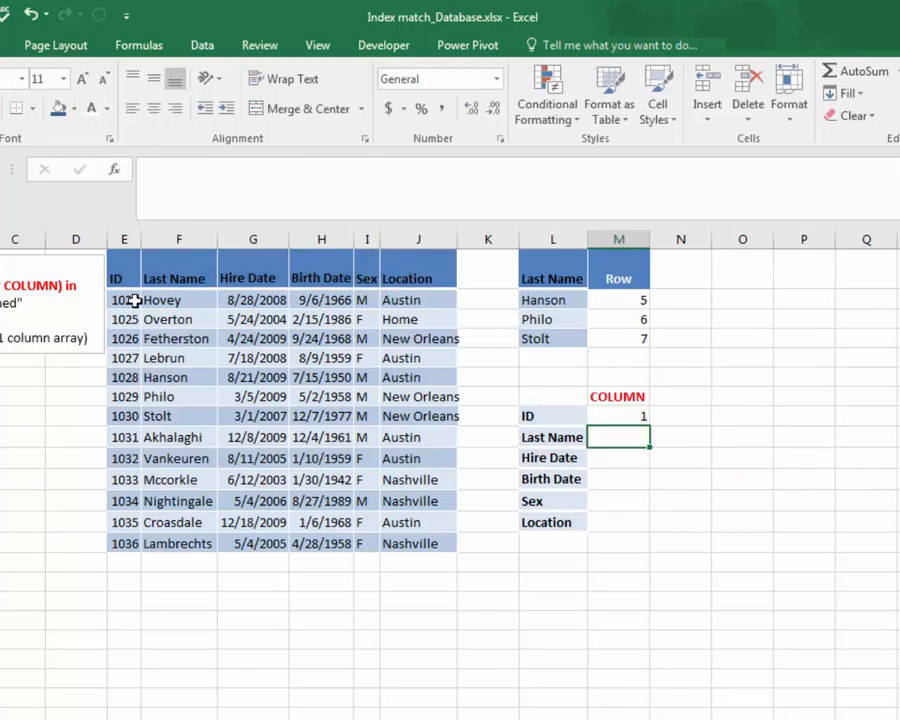
# Step: Copy the MATCH formula from M8 down to M13 and go over the Last Name, Hire Date and Birth Date labels
pyautogui.click(645, 418)
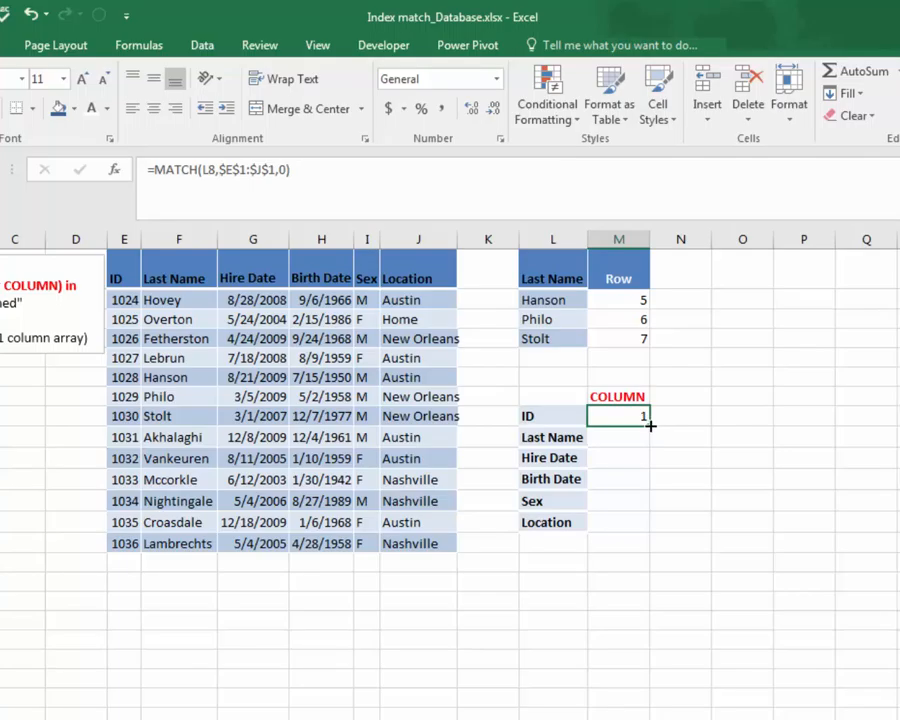
pyautogui.moveTo(650, 426); pyautogui.dragTo(646, 526)
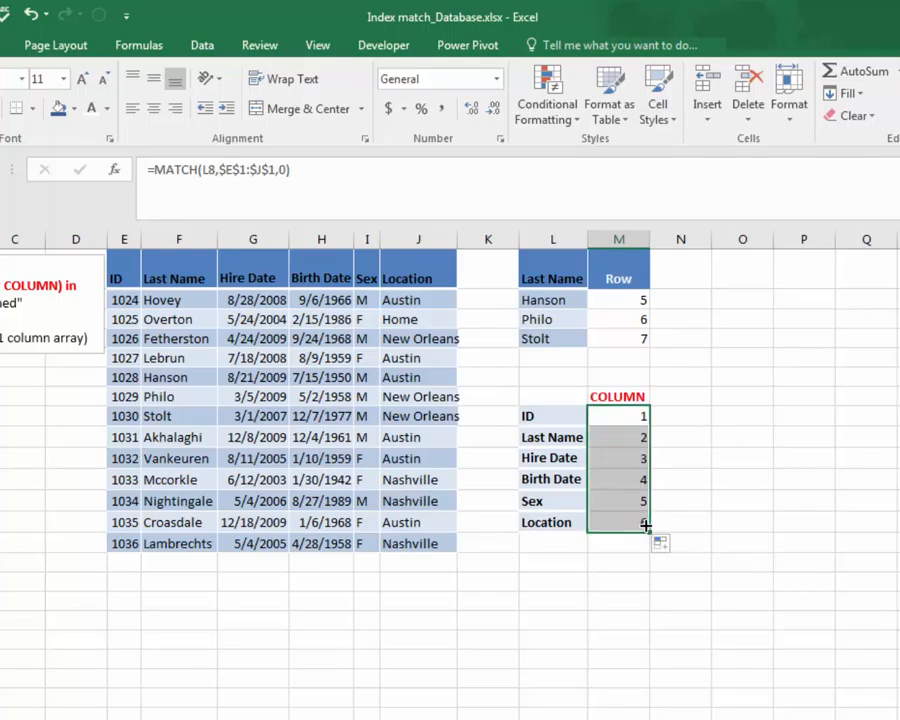
pyautogui.click(531, 441)
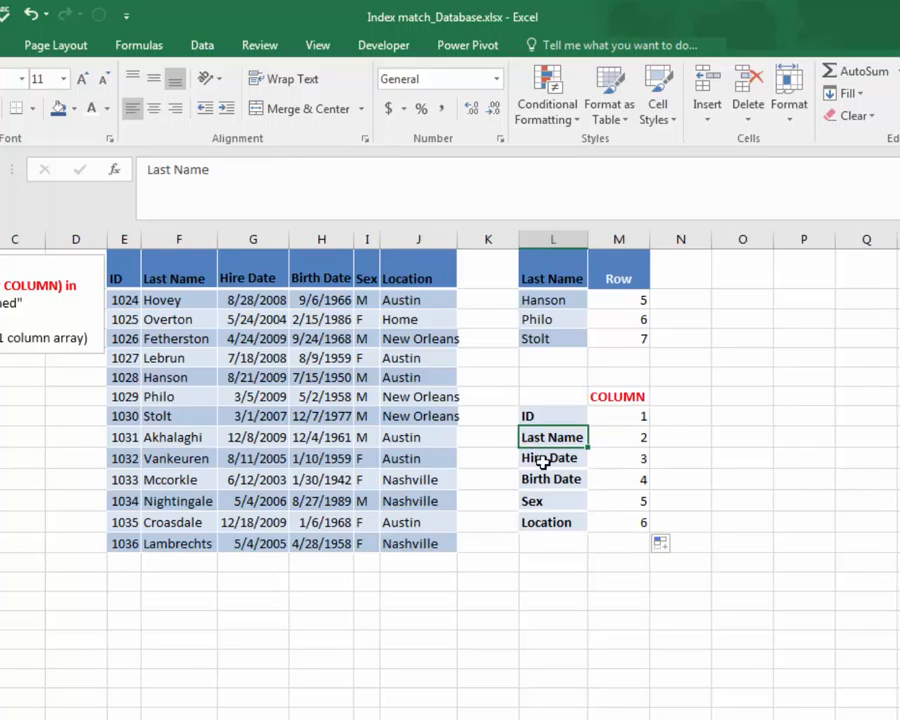
pyautogui.click(545, 459)
pyautogui.click(548, 474)
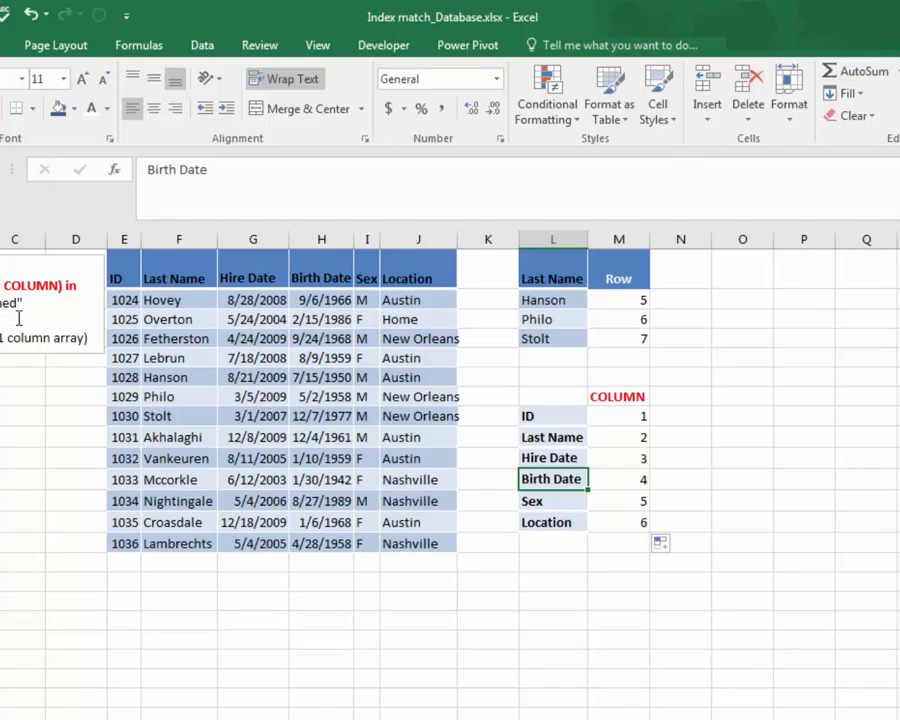
# Step: Highlight the MATCH lookup arrays F2:F14 and E1:J1, and the INDEX range G3:L15 on the Index() worksheet
pyautogui.moveTo(158, 302); pyautogui.dragTo(147, 542)
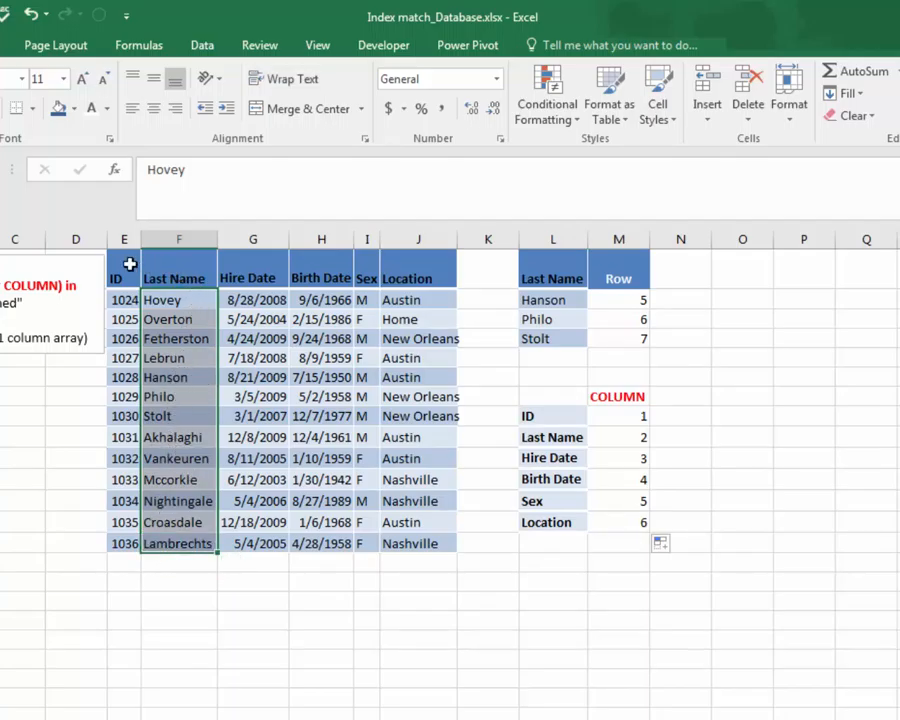
pyautogui.moveTo(129, 264); pyautogui.dragTo(404, 280)
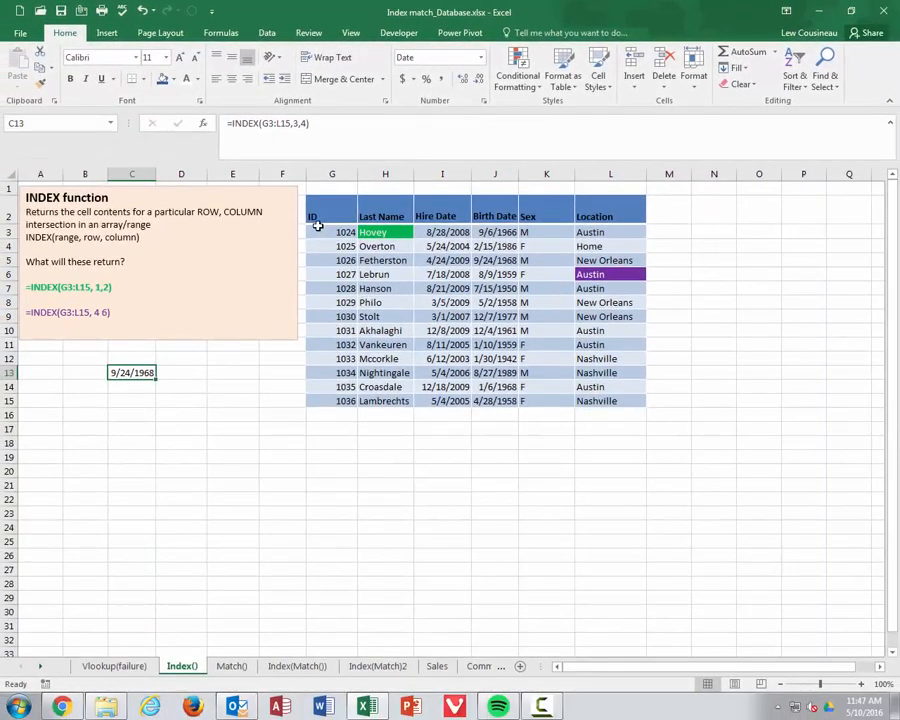
pyautogui.moveTo(317, 228); pyautogui.dragTo(608, 404)
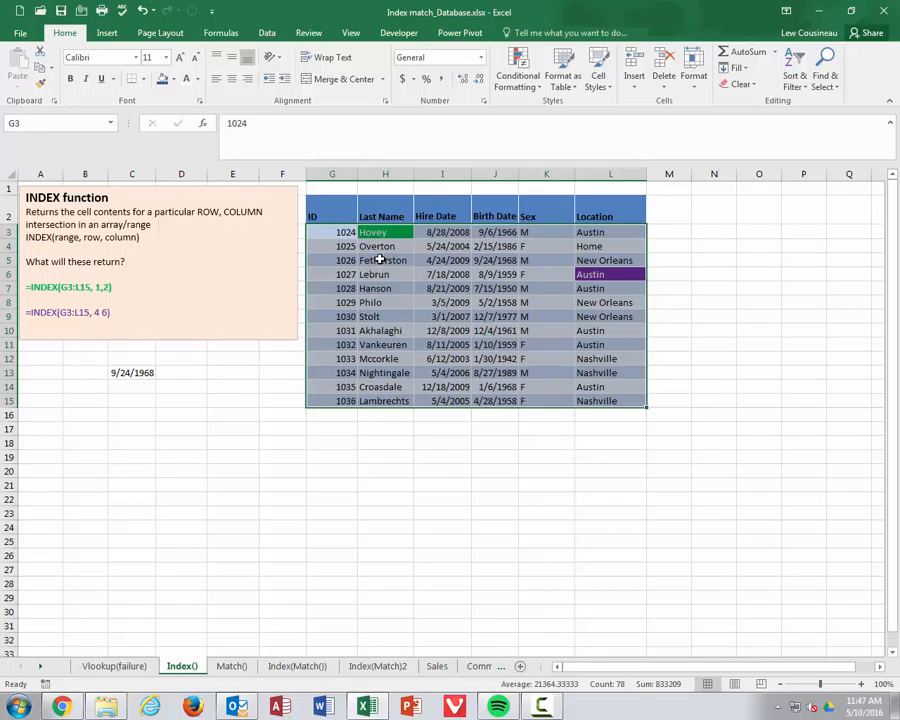
# Step: Return to the Match() worksheet and review lookup value L2, lookup array F2:F14 and the formulas in M2 and M10
pyautogui.click(231, 666)
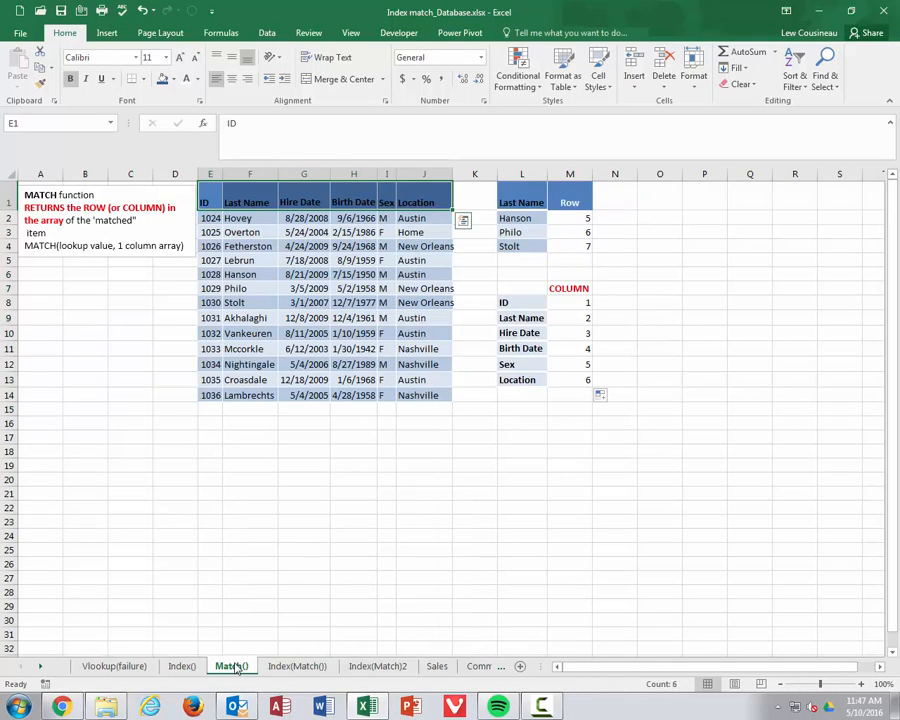
pyautogui.click(513, 220)
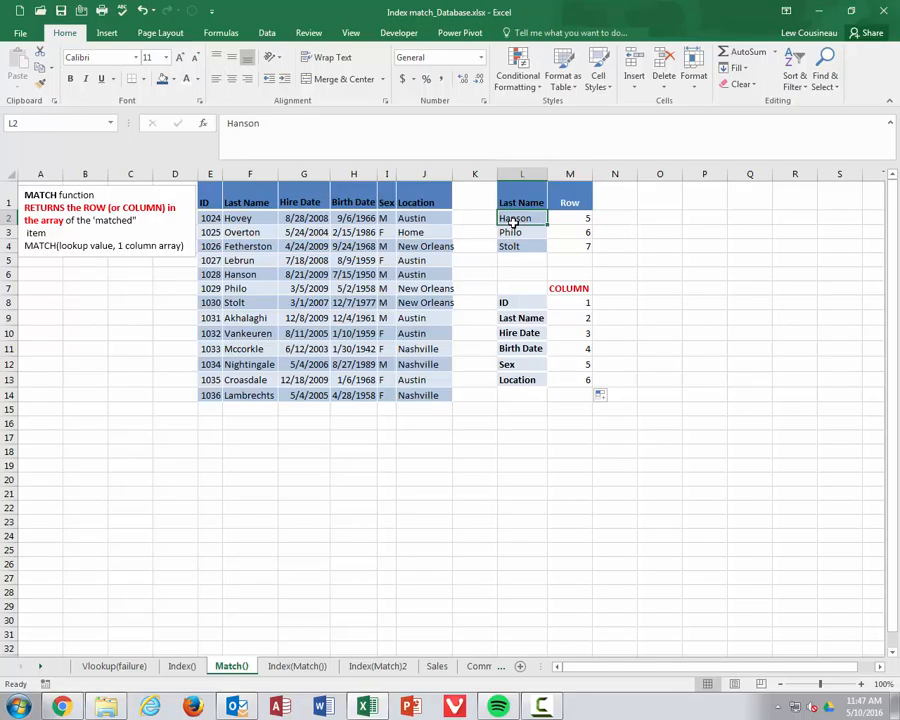
pyautogui.moveTo(232, 218); pyautogui.dragTo(226, 392)
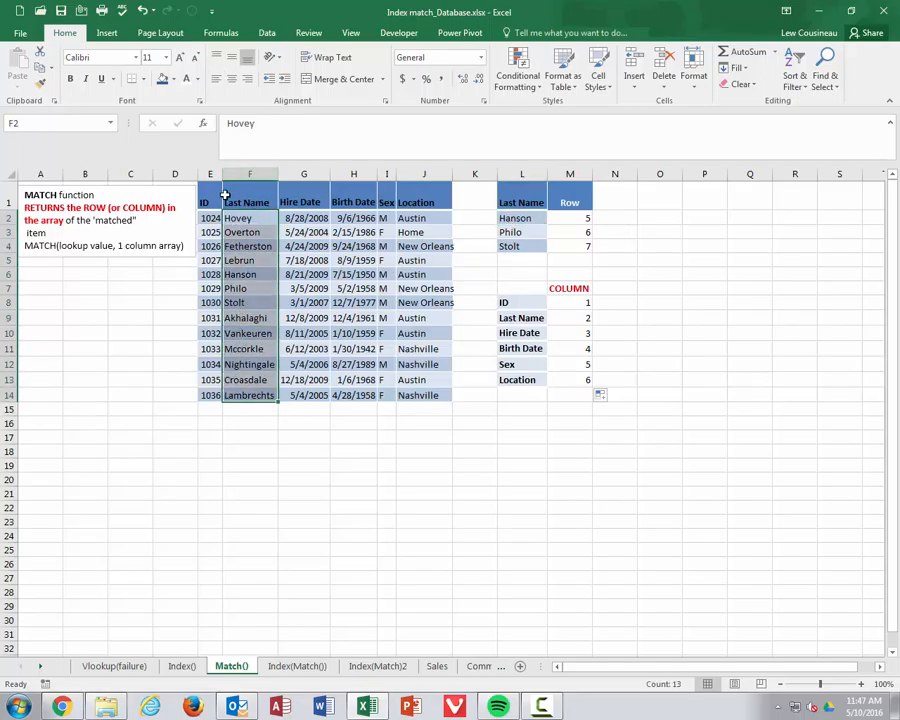
pyautogui.click(570, 219)
pyautogui.click(558, 332)
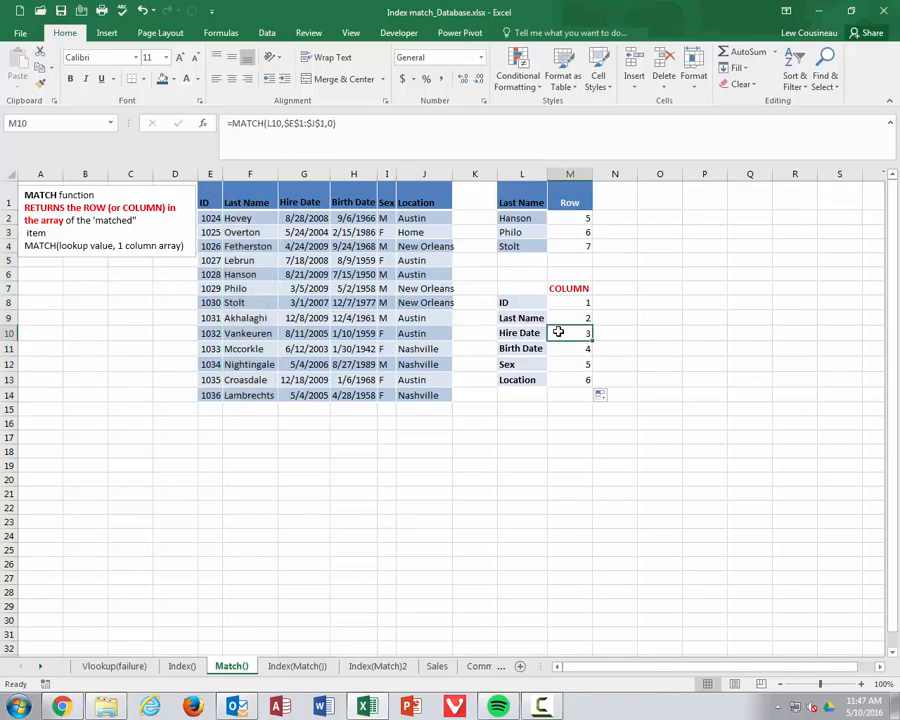
# Step: Switch to the Index(Match()) worksheet and examine the Code and Item table, the Jacket lookup value in F6 and the comment on G6
pyautogui.click(292, 667)
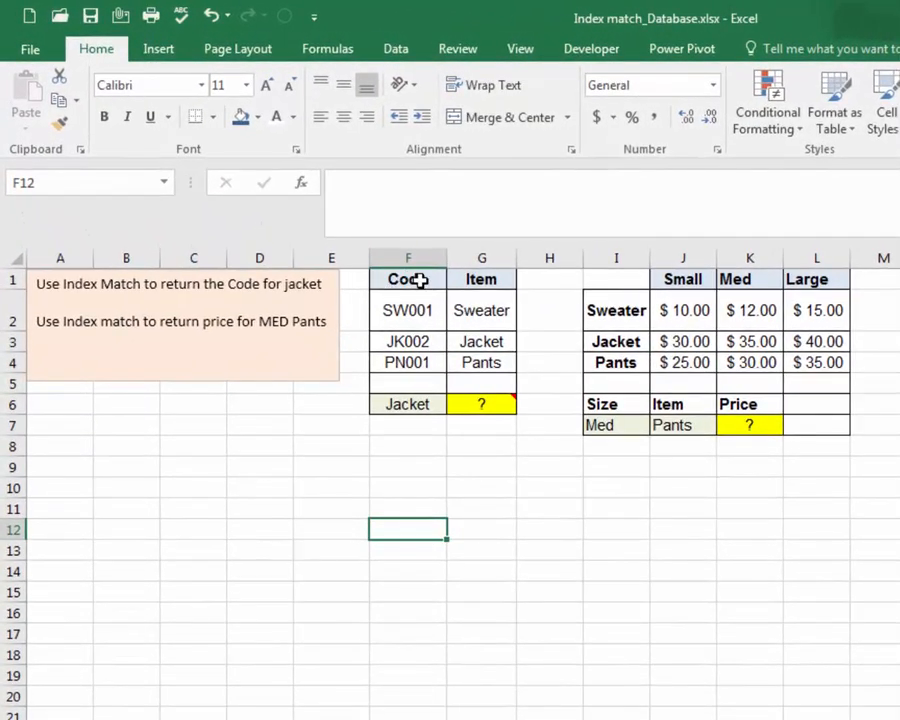
pyautogui.moveTo(417, 280); pyautogui.dragTo(474, 402)
pyautogui.click(410, 311)
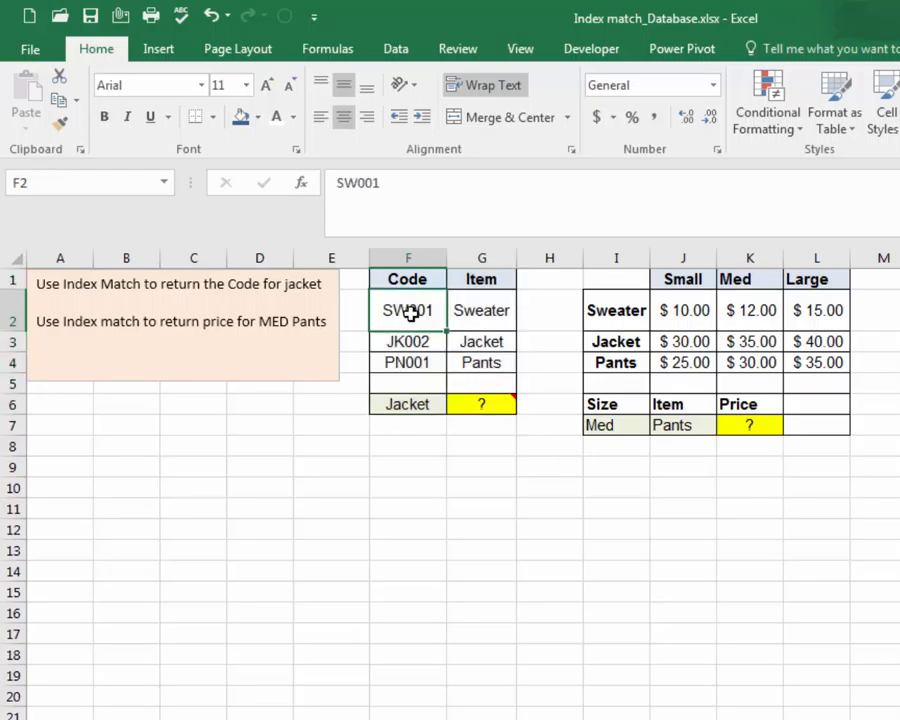
pyautogui.click(480, 326)
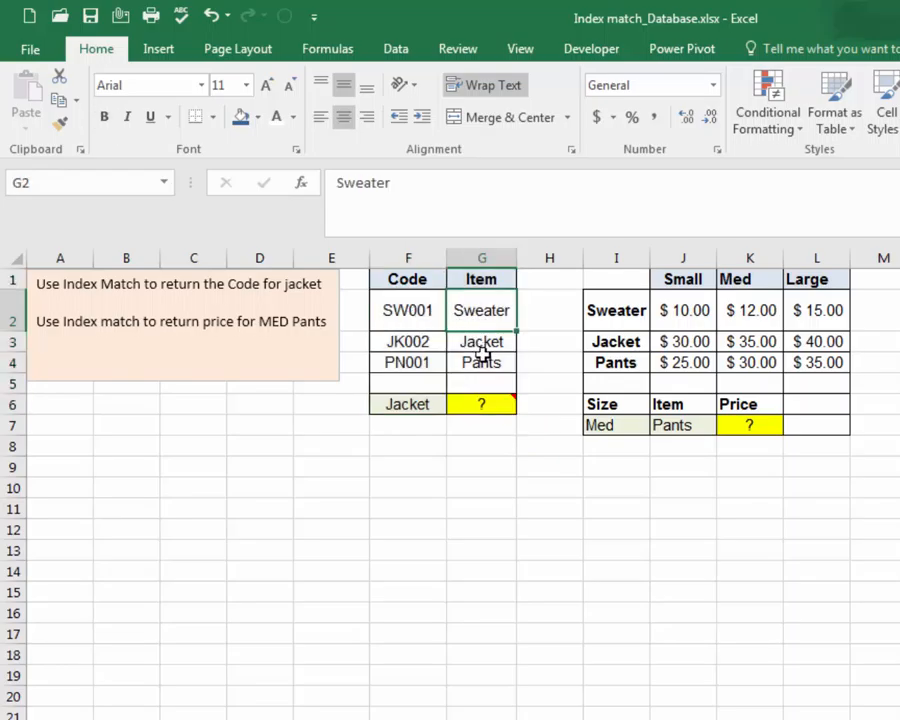
pyautogui.click(474, 404)
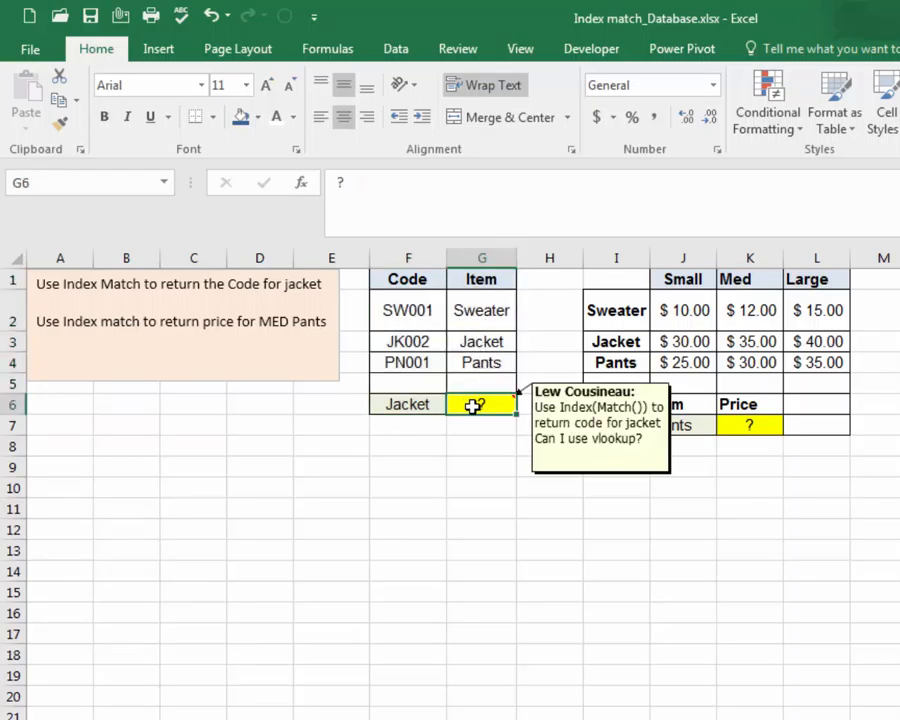
pyautogui.click(391, 404)
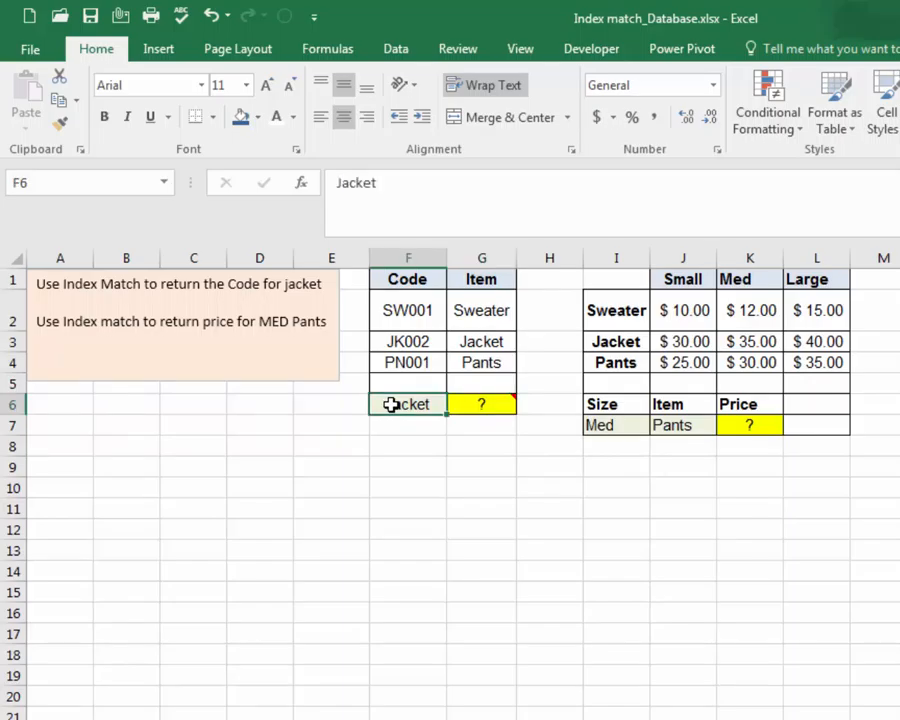
pyautogui.click(497, 409)
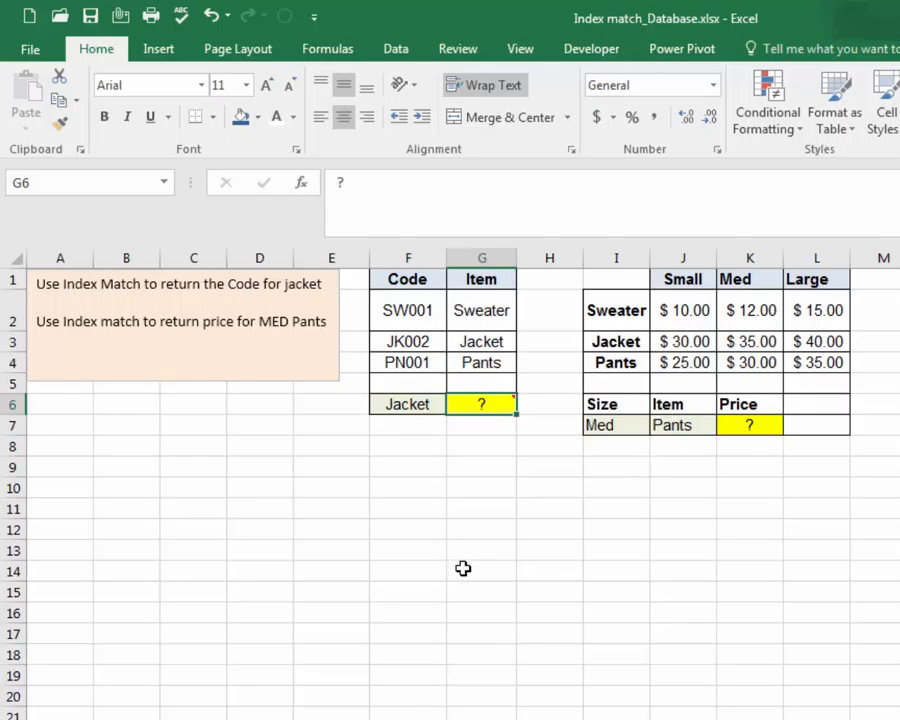
pyautogui.click(494, 305)
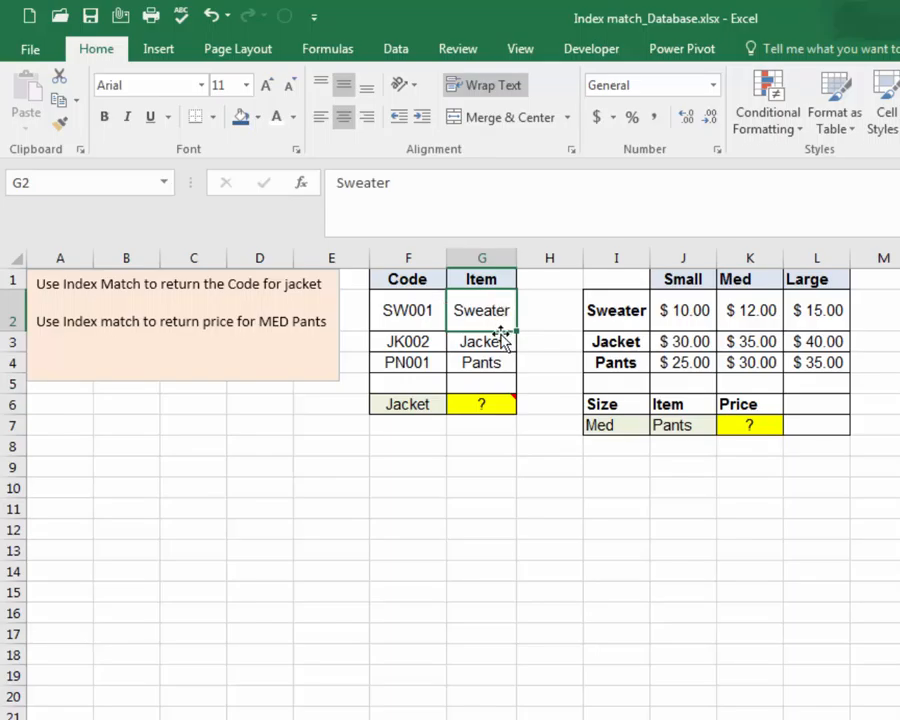
pyautogui.moveTo(481, 406); pyautogui.dragTo(456, 387)
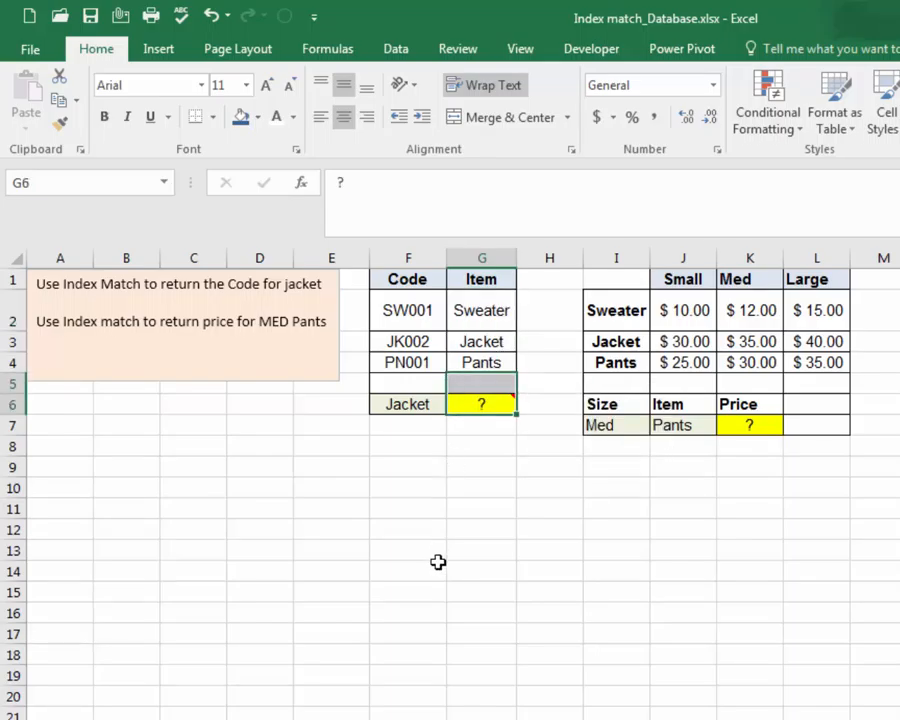
pyautogui.write('=IND')
pyautogui.write('E')
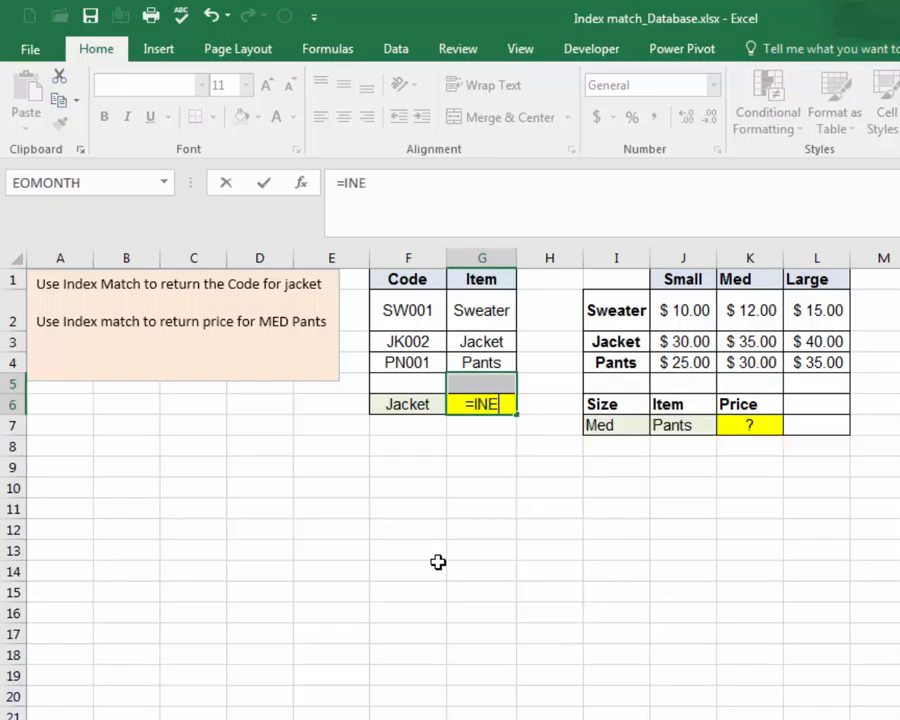
pyautogui.press('BackSpace')
pyautogui.write('DEX(')
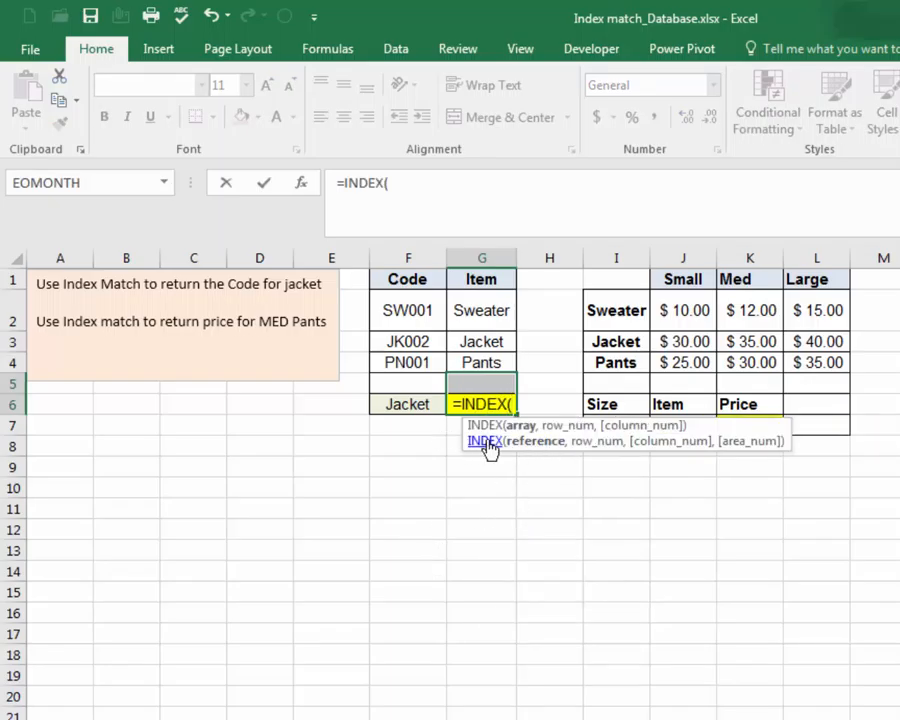
pyautogui.click(428, 305)
pyautogui.moveTo(428, 305); pyautogui.dragTo(401, 363)
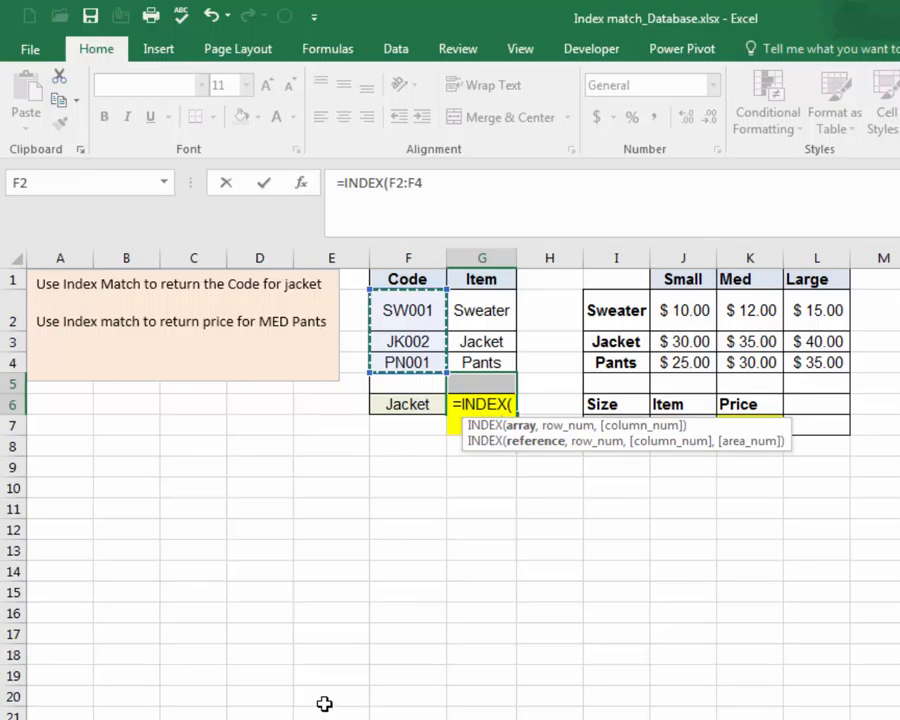
pyautogui.press('Escape')
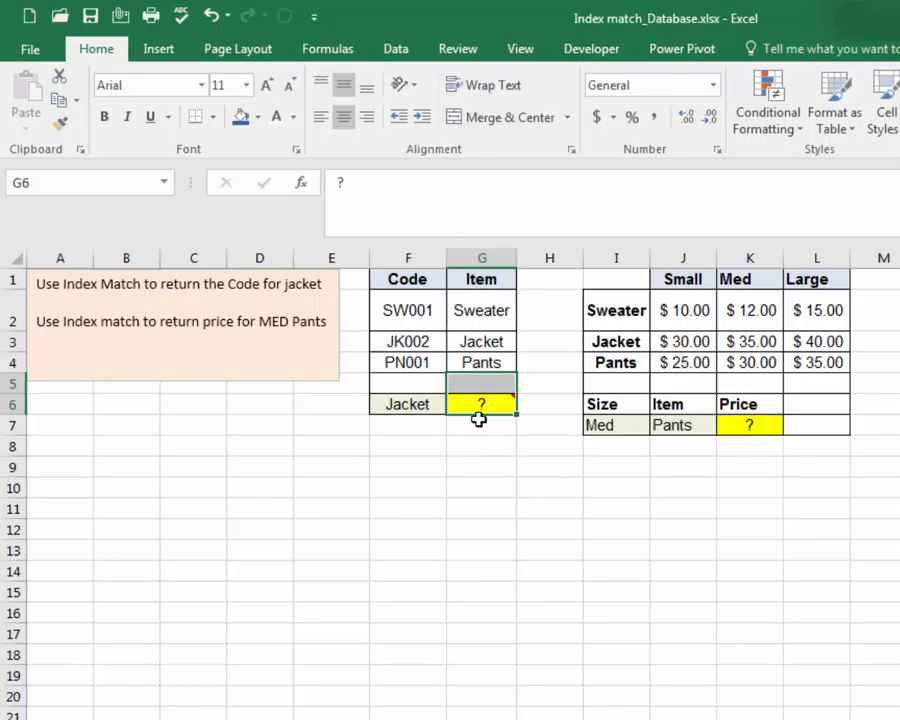
# Step: Begin an INDEX formula in G6 with the codes in F2:F4 as the array and a nested MATCH for the row number
pyautogui.moveTo(471, 410)
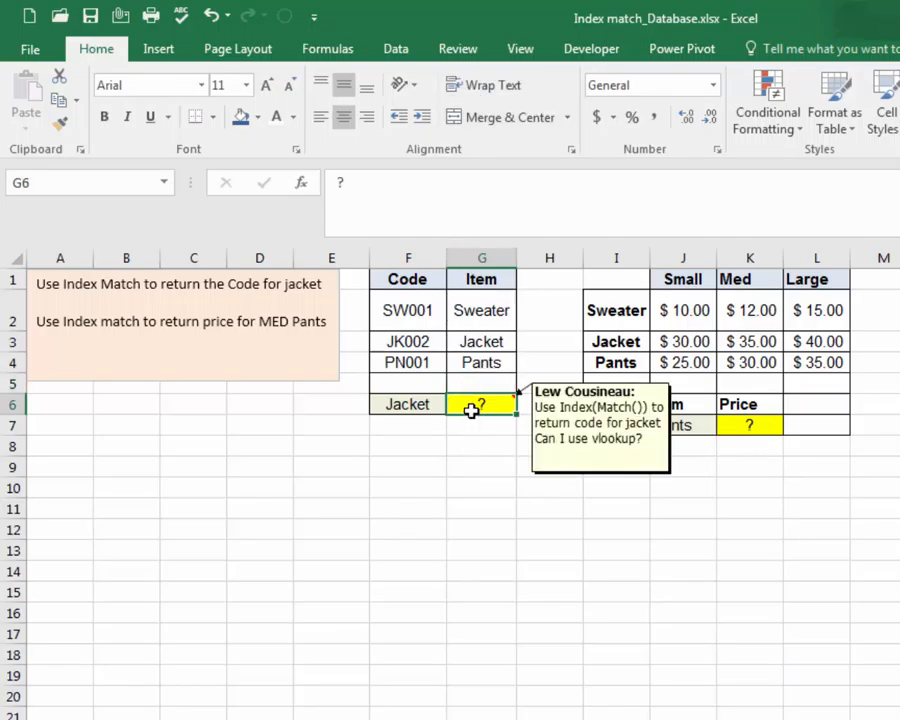
pyautogui.write('=INDEX')
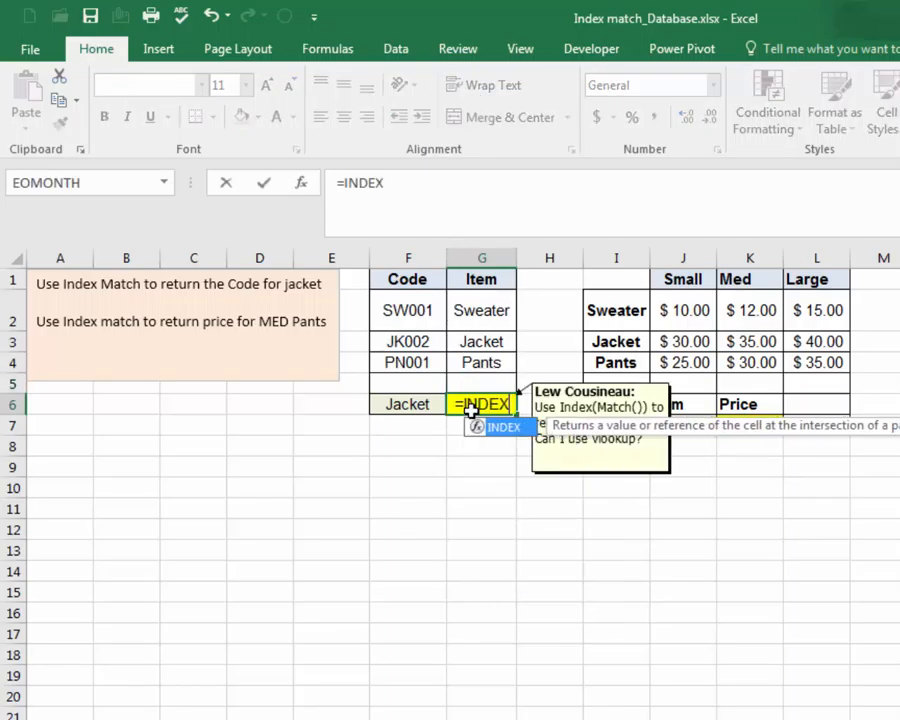
pyautogui.write('(')
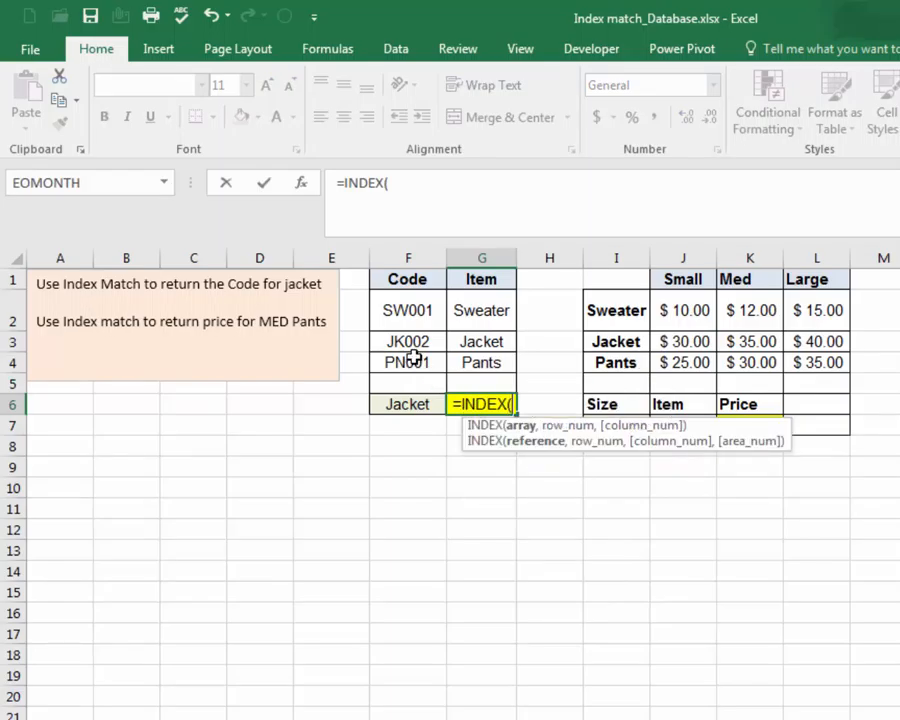
pyautogui.moveTo(400, 305); pyautogui.dragTo(388, 361)
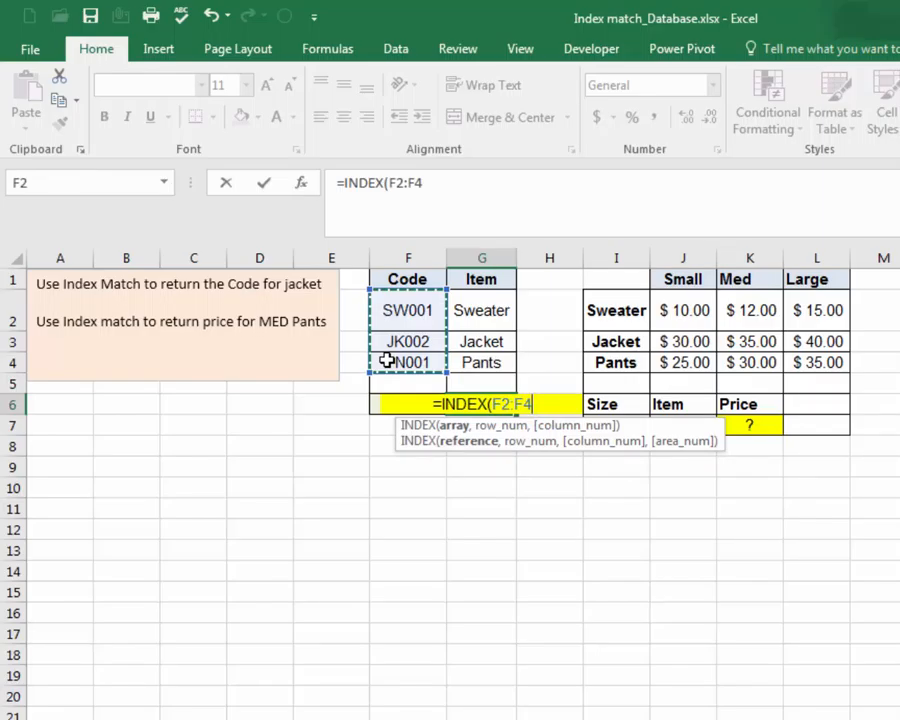
pyautogui.write(',')
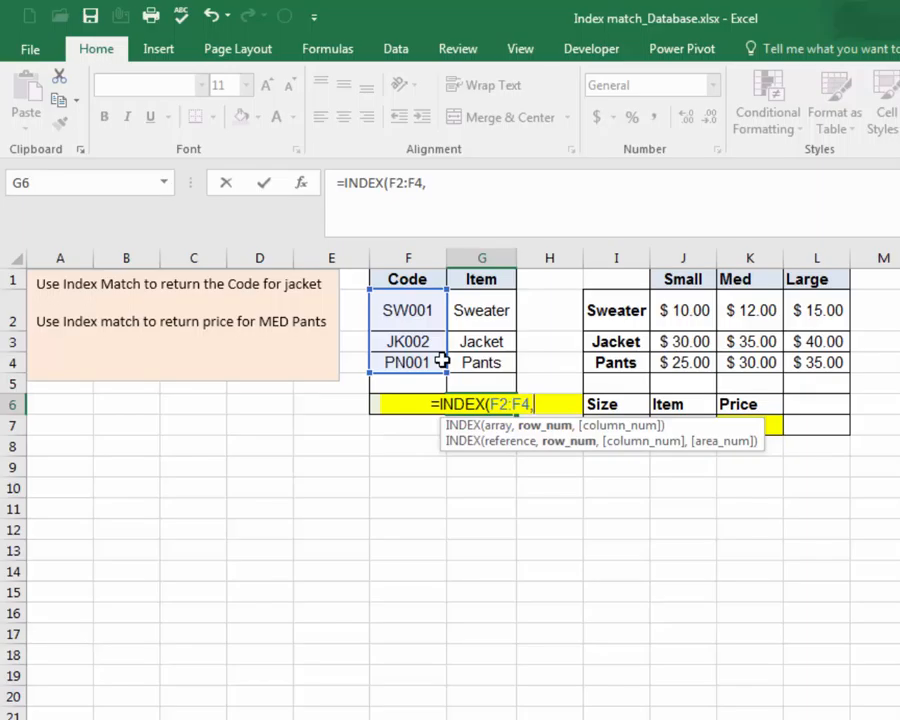
pyautogui.write('MATCH')
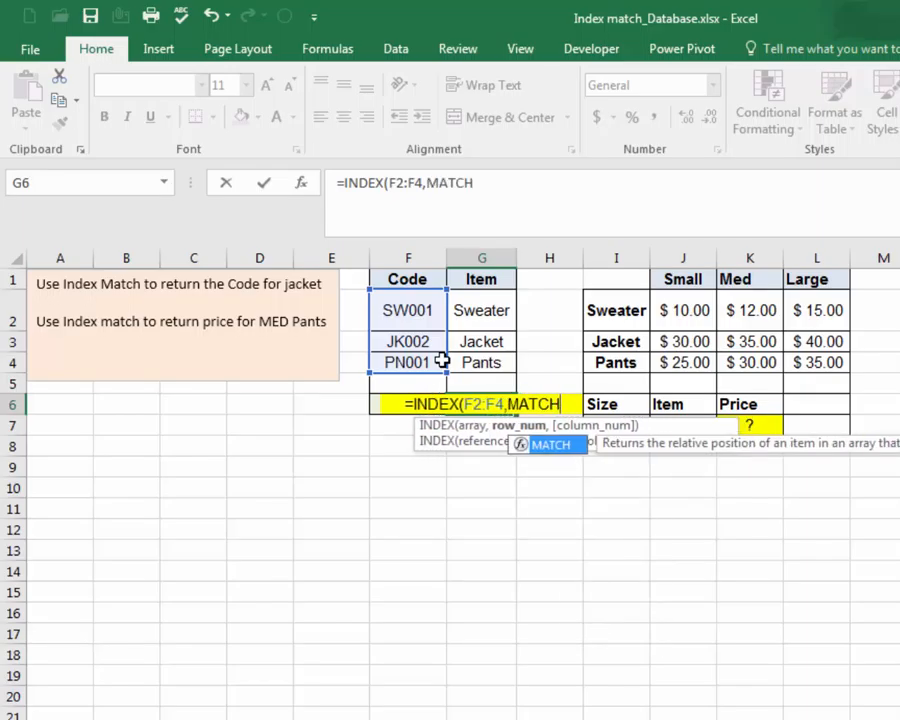
pyautogui.write('(')
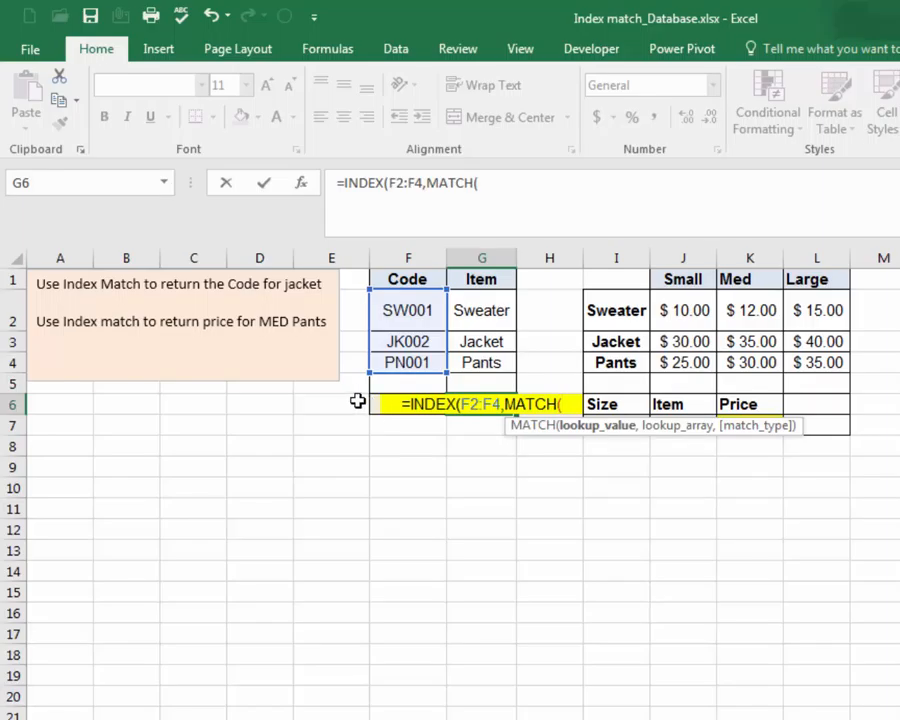
# Step: Complete the MATCH with lookup value F6, lookup array G2:G4 and match type 0, and finish the G6 INDEX formula with column number 1
pyautogui.click(374, 405)
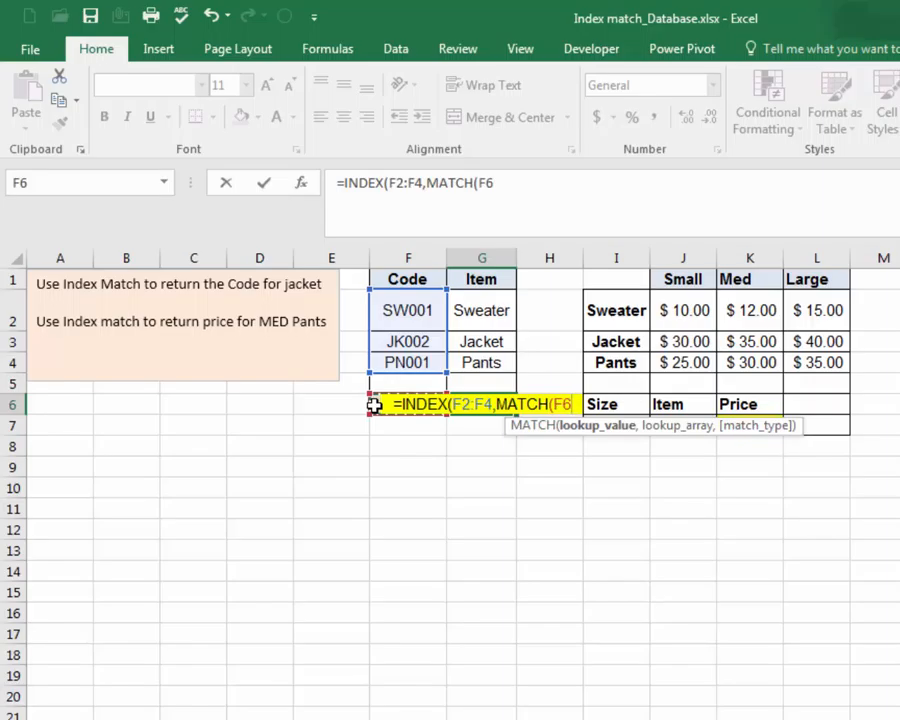
pyautogui.write(',')
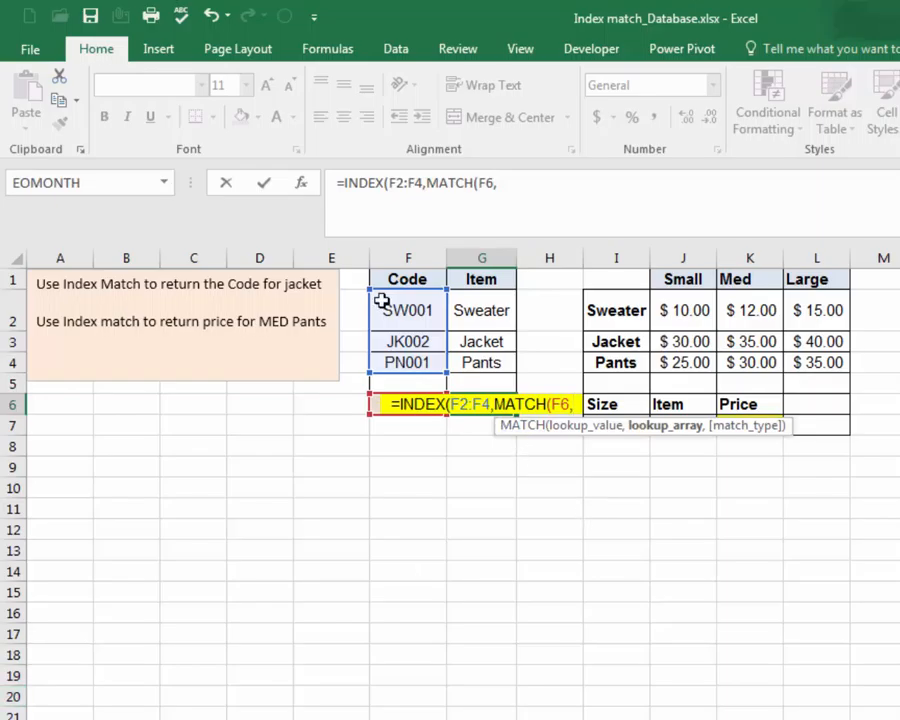
pyautogui.moveTo(481, 310); pyautogui.dragTo(476, 362)
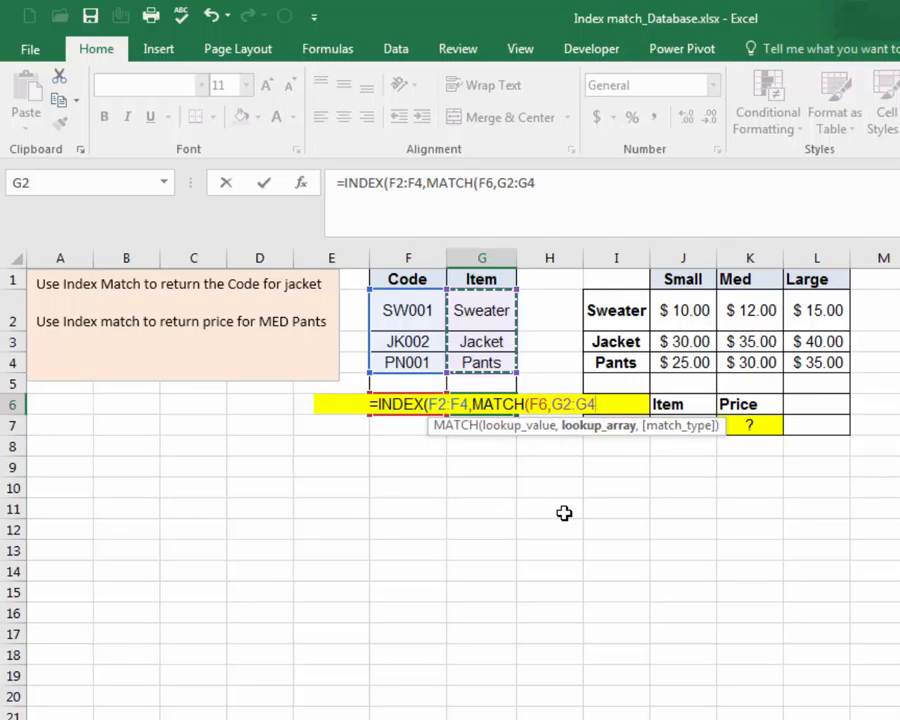
pyautogui.write(',')
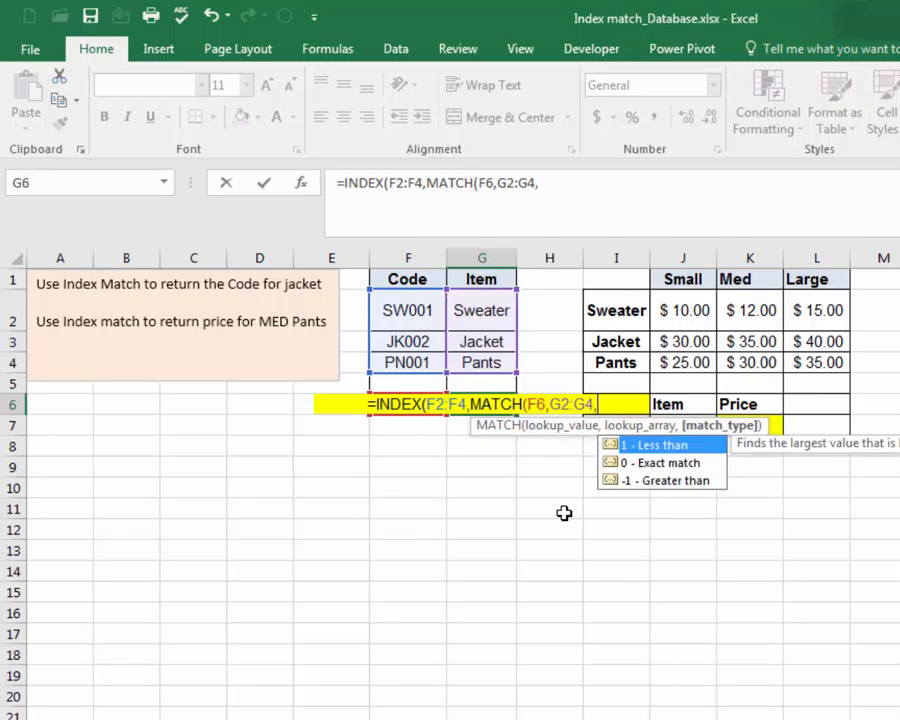
pyautogui.write('0))')
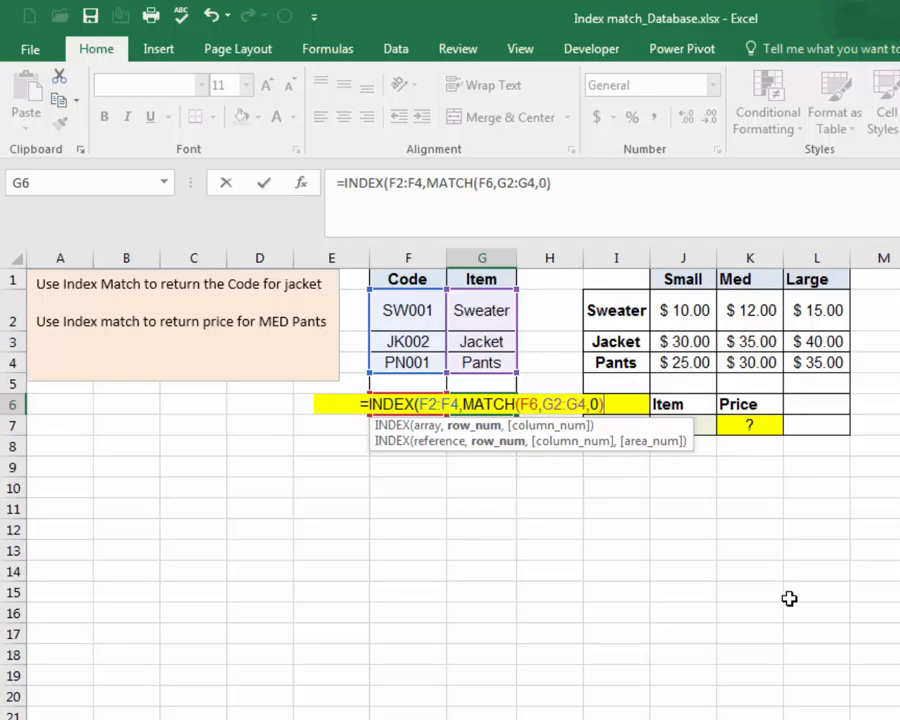
pyautogui.write(',')
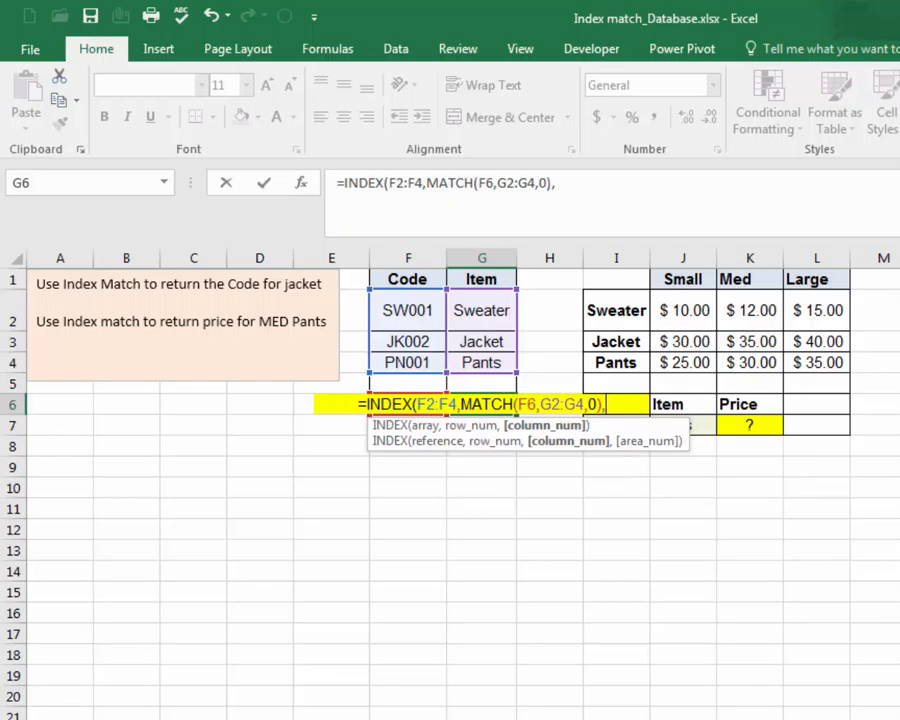
pyautogui.write('1')
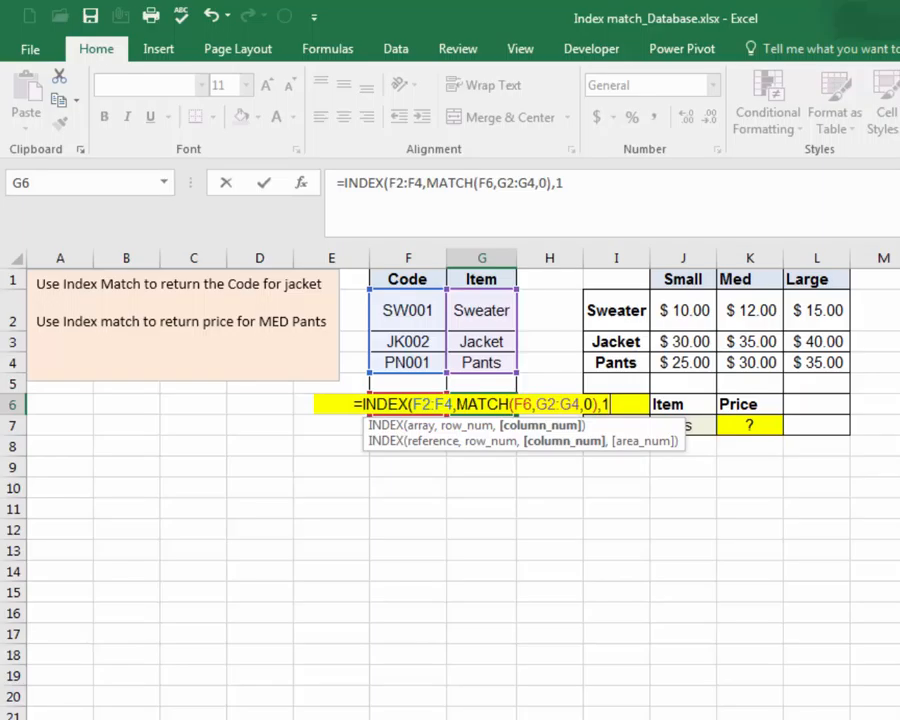
pyautogui.write(')')
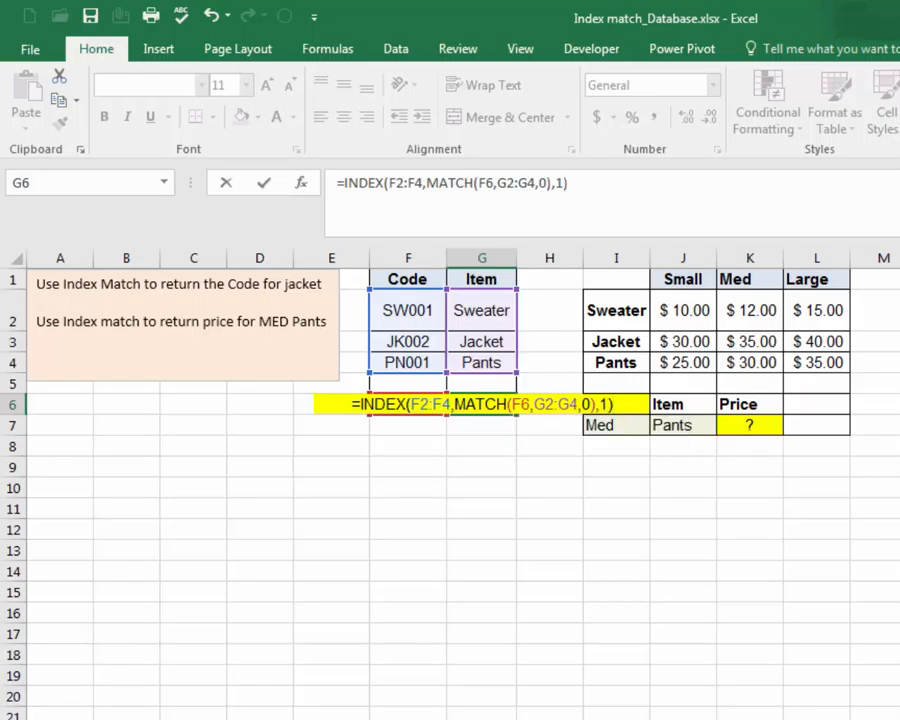
pyautogui.press('Return')
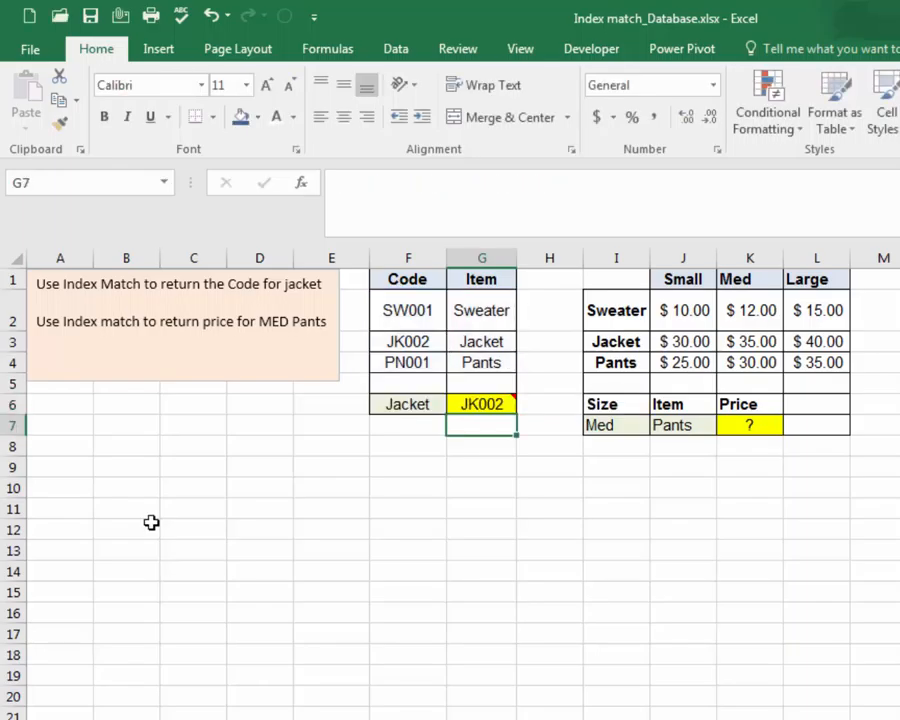
# Step: Test the code lookup with Pants and Sweater as the item in F6, and review the formula in G6
pyautogui.click(405, 404)
pyautogui.write('Pants')
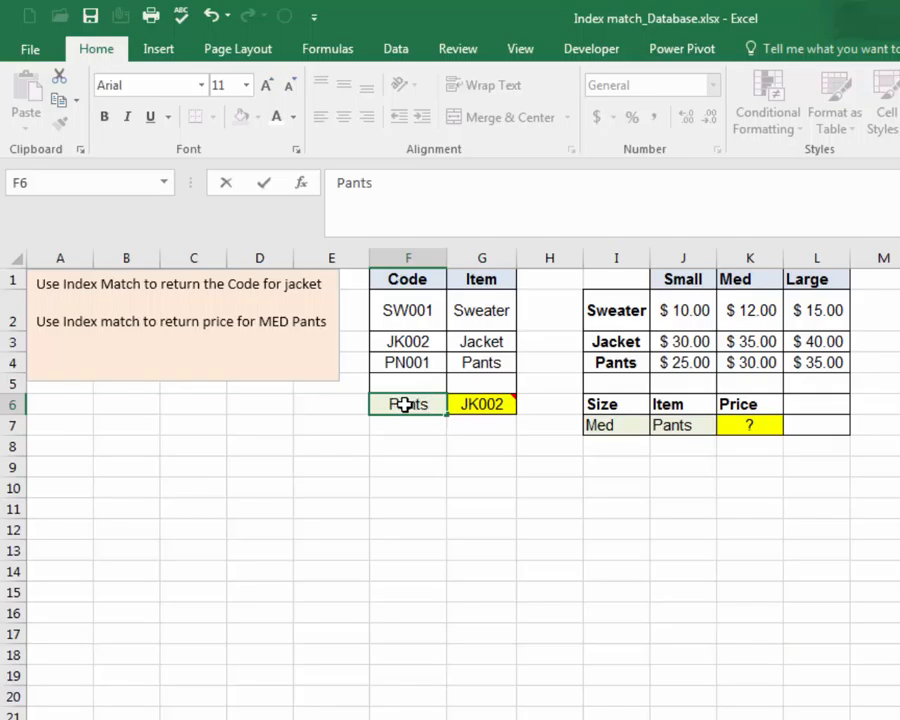
pyautogui.press('Return')
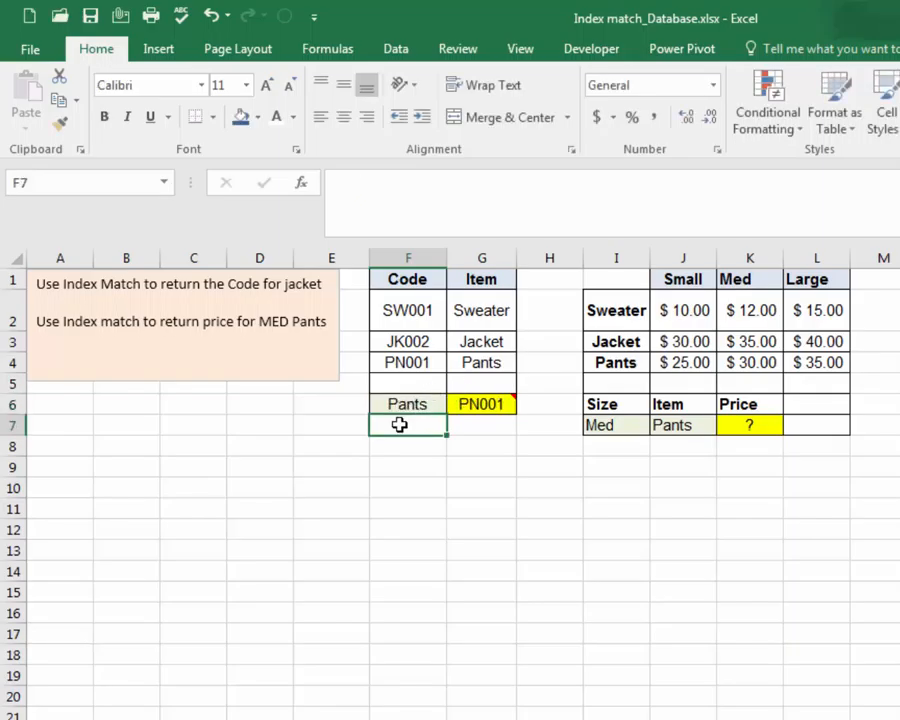
pyautogui.click(393, 402)
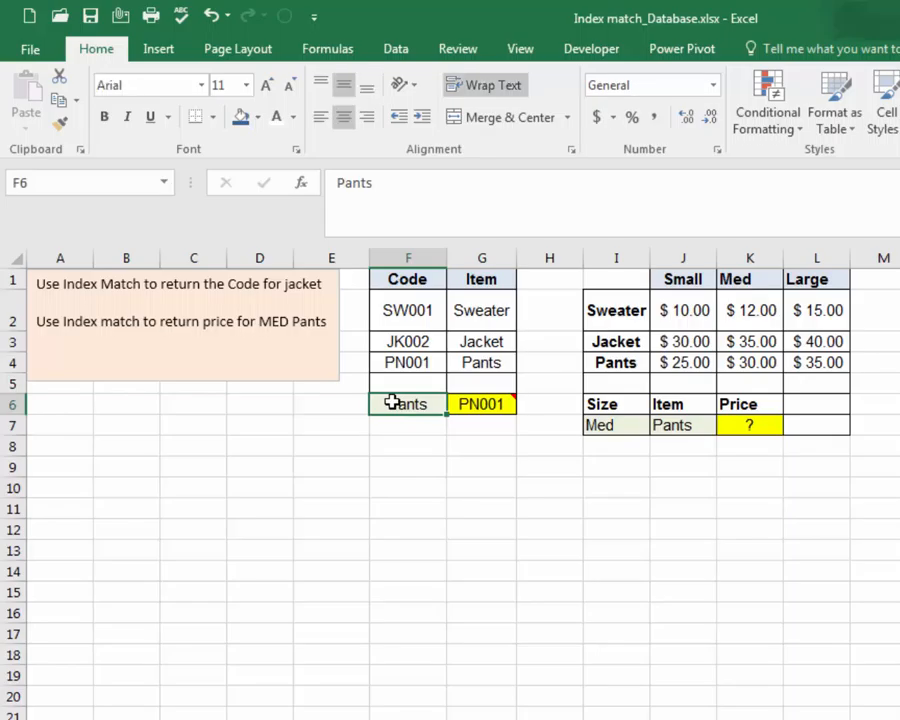
pyautogui.write('Sweater')
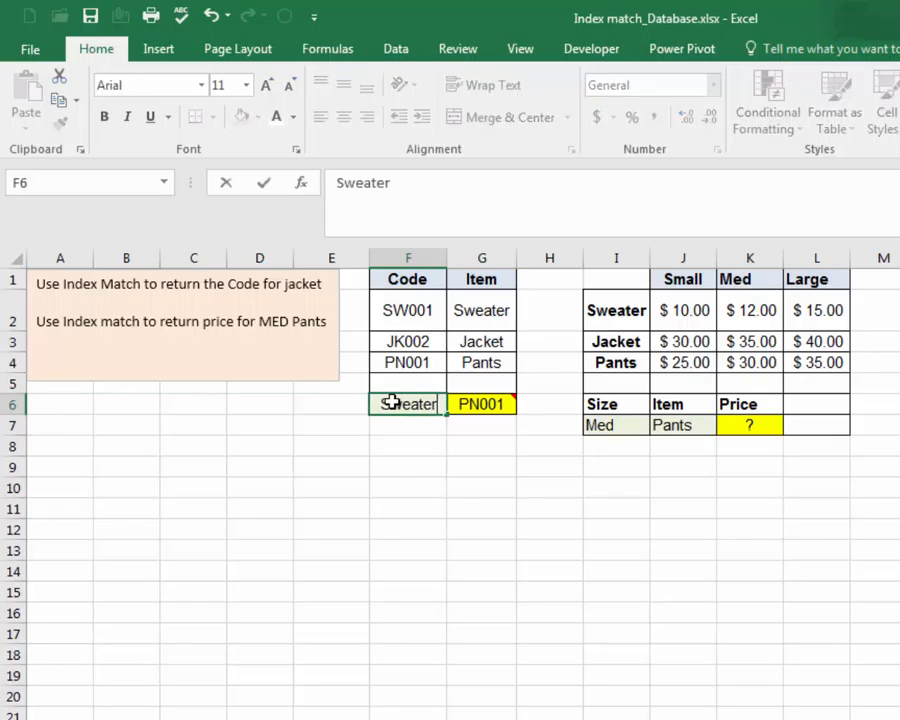
pyautogui.press('Return')
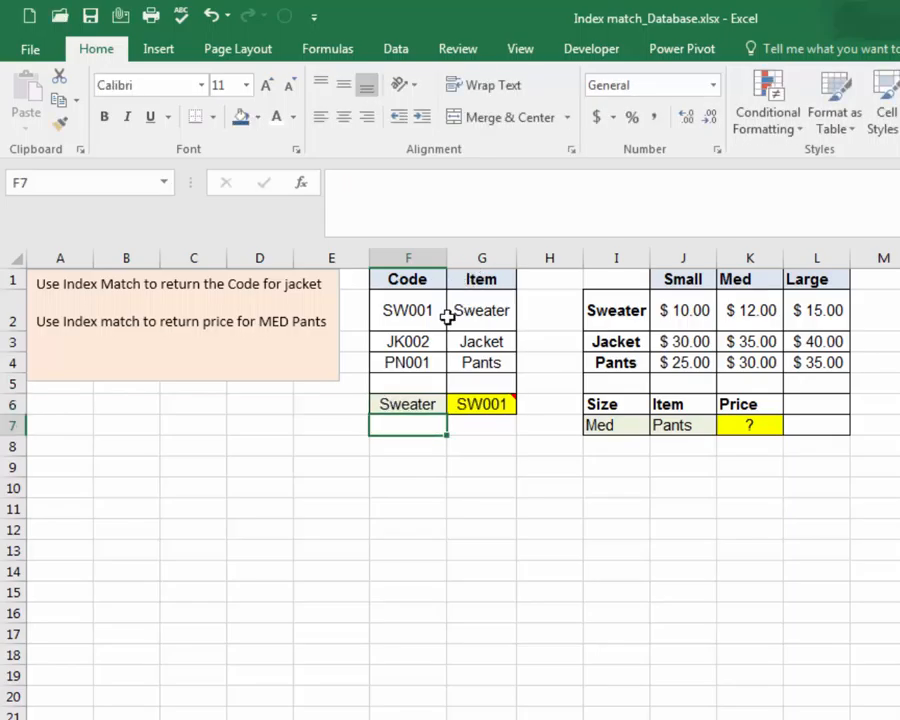
pyautogui.click(464, 404)
pyautogui.doubleClick(464, 404)
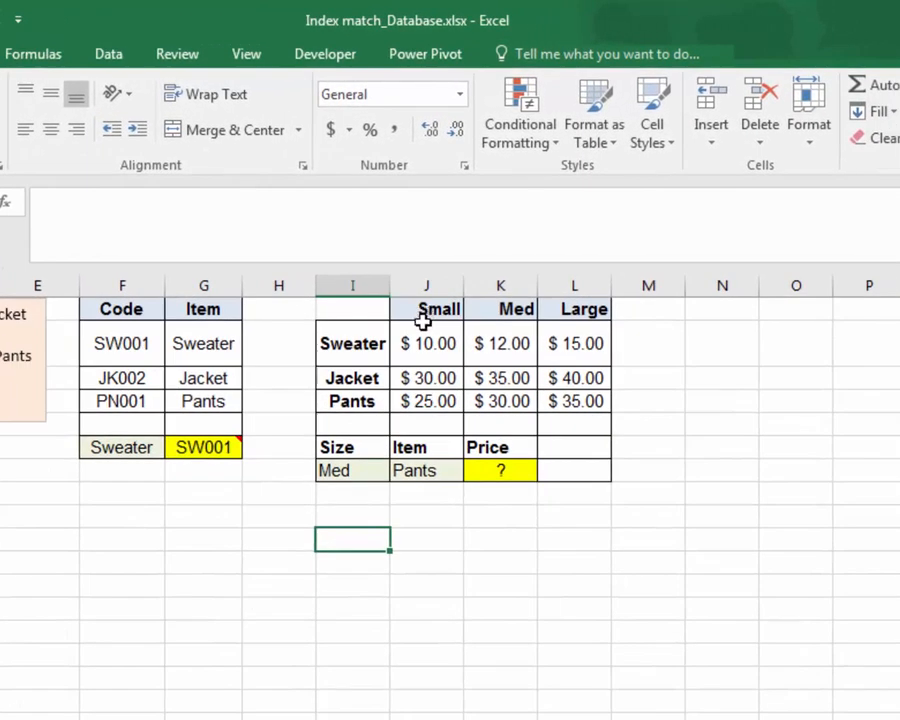
# Step: Go over the price table's size headers, the item labels in I2:I4, and the Med and Pants lookup values in I7 and J7
pyautogui.moveTo(514, 305); pyautogui.dragTo(666, 303)
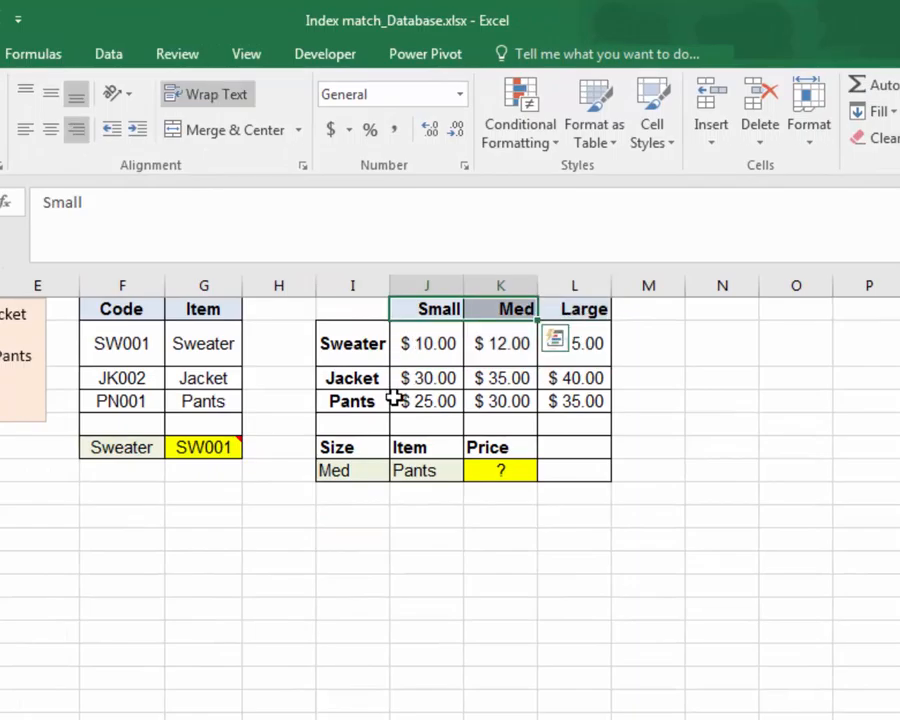
pyautogui.moveTo(360, 343); pyautogui.dragTo(362, 396)
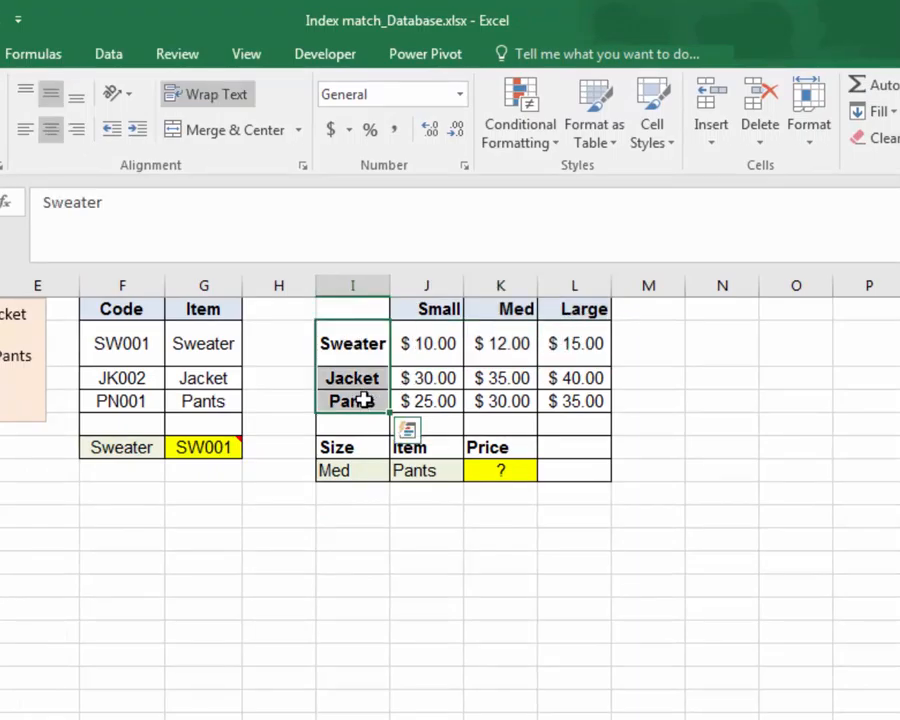
pyautogui.click(338, 474)
pyautogui.click(399, 477)
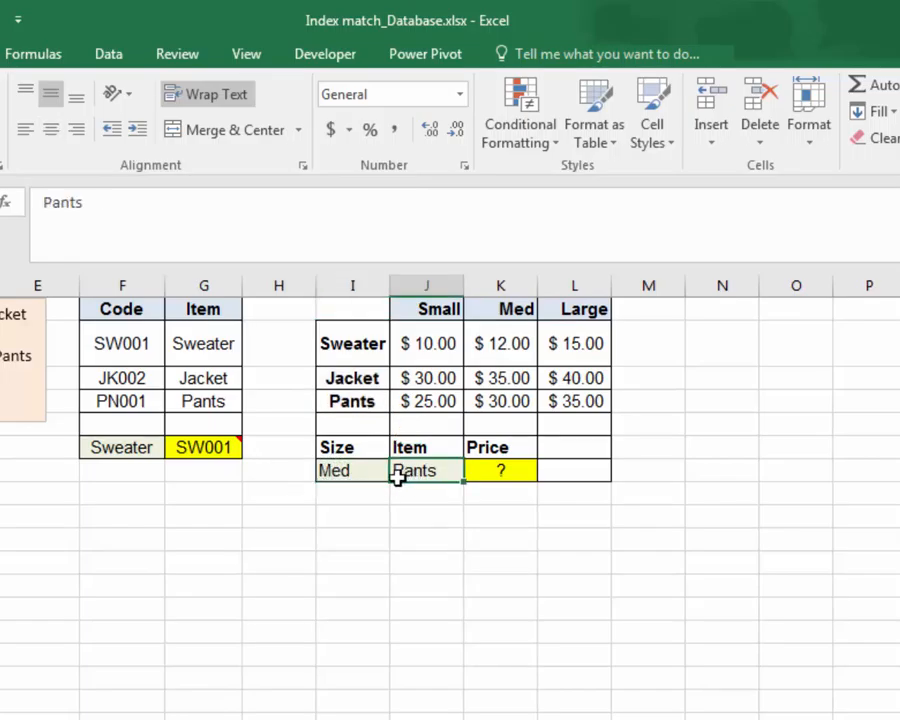
# Step: Begin an INDEX formula in the price cell K7 with the price range J2:L4 as the array
pyautogui.click(514, 472)
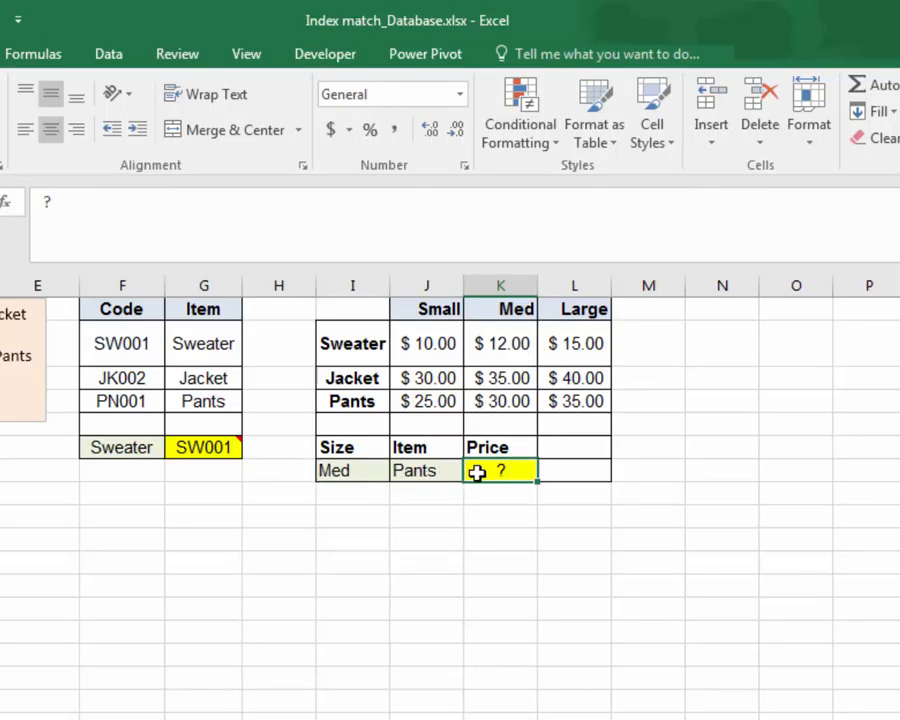
pyautogui.write('=')
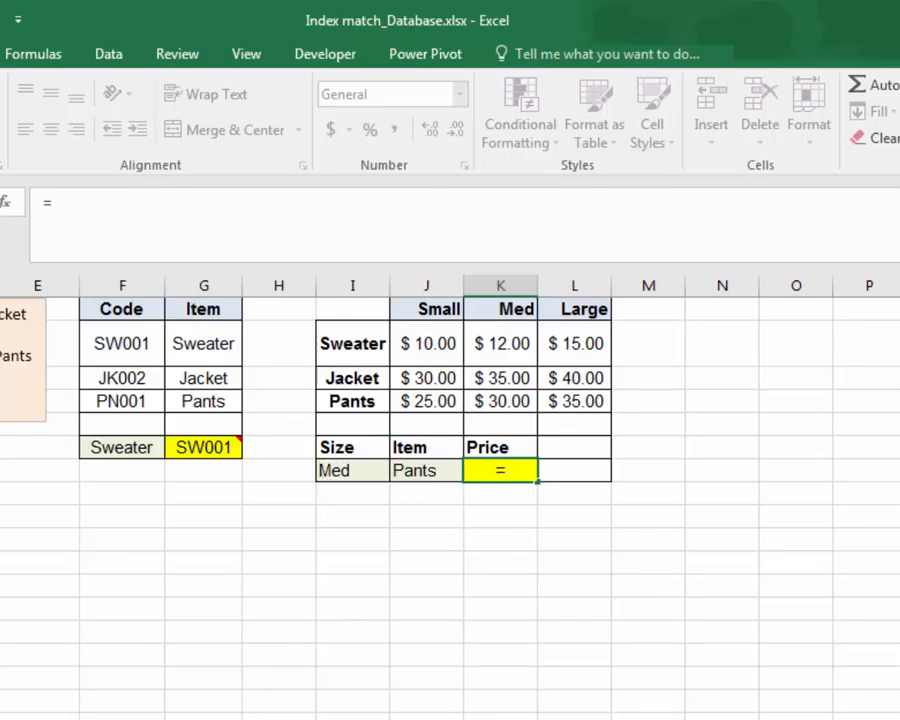
pyautogui.write('INDE')
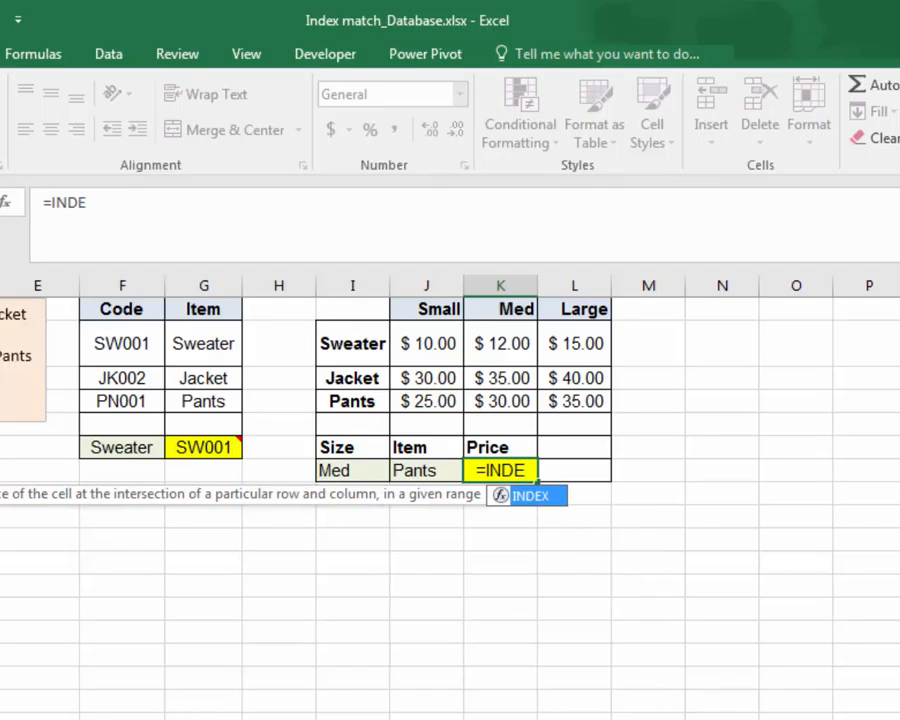
pyautogui.write('X(')
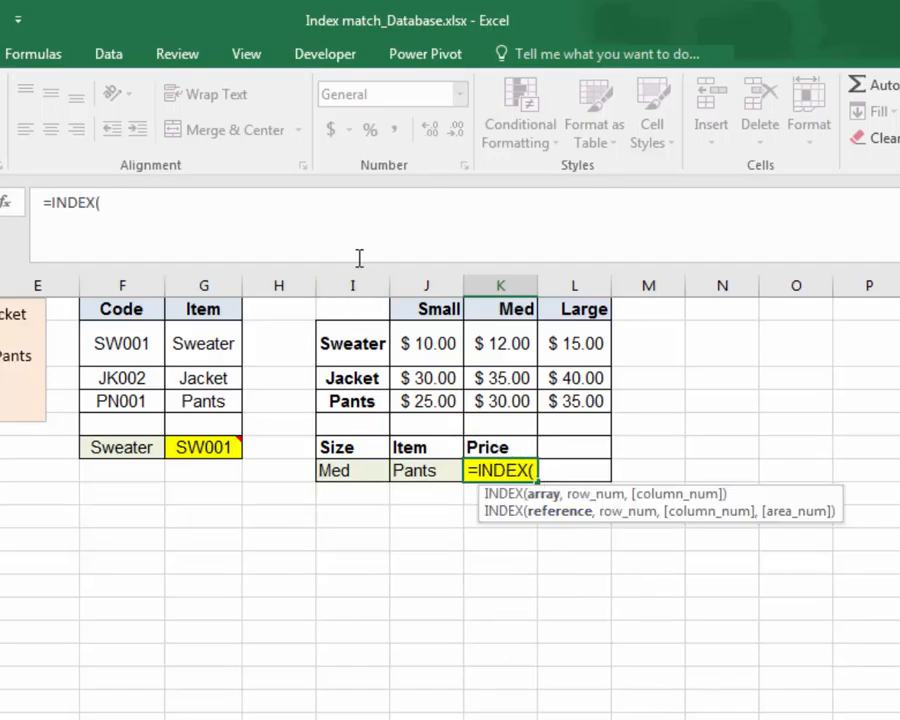
pyautogui.moveTo(421, 344); pyautogui.dragTo(423, 377)
pyautogui.moveTo(428, 400); pyautogui.dragTo(528, 416)
pyautogui.click(526, 403)
pyautogui.moveTo(425, 348); pyautogui.dragTo(576, 401)
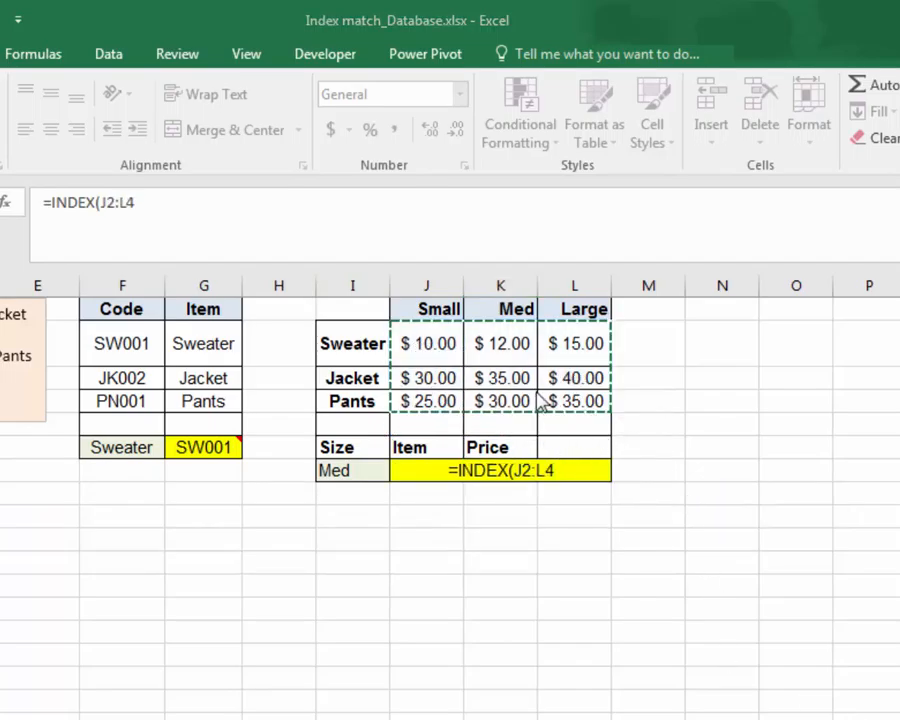
pyautogui.click(567, 474)
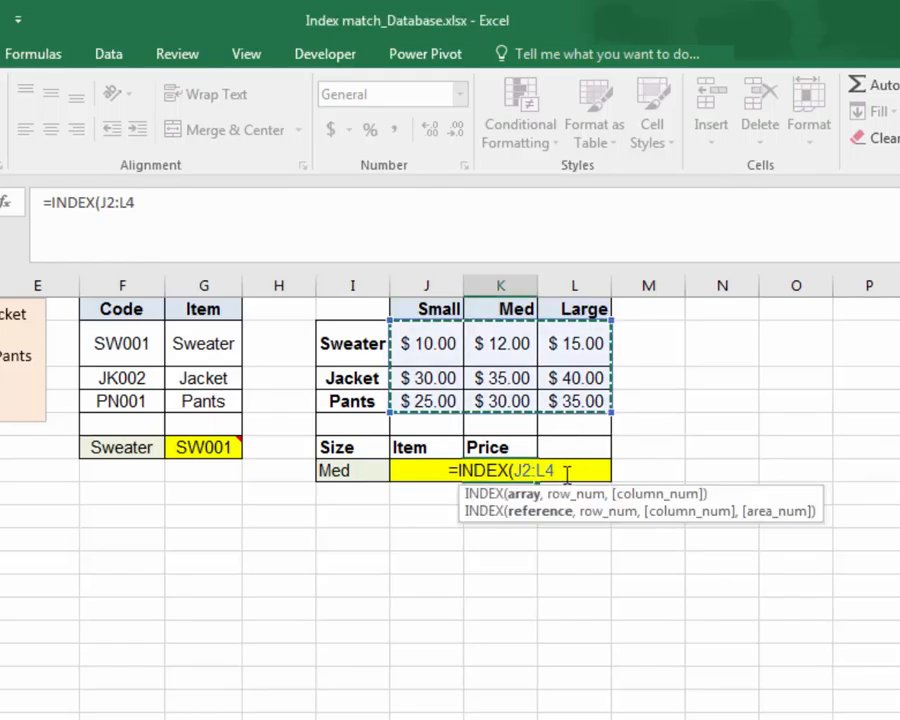
pyautogui.write(',')
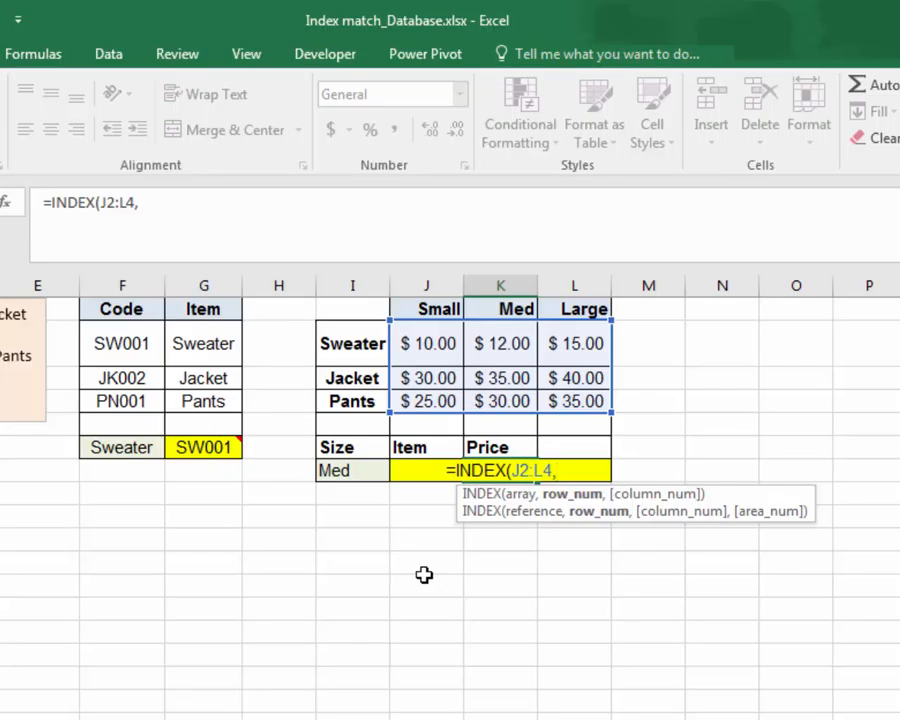
# Step: Nest a MATCH for the row number with lookup value J7, lookup array I2:I4 and match type 0
pyautogui.write('MAT')
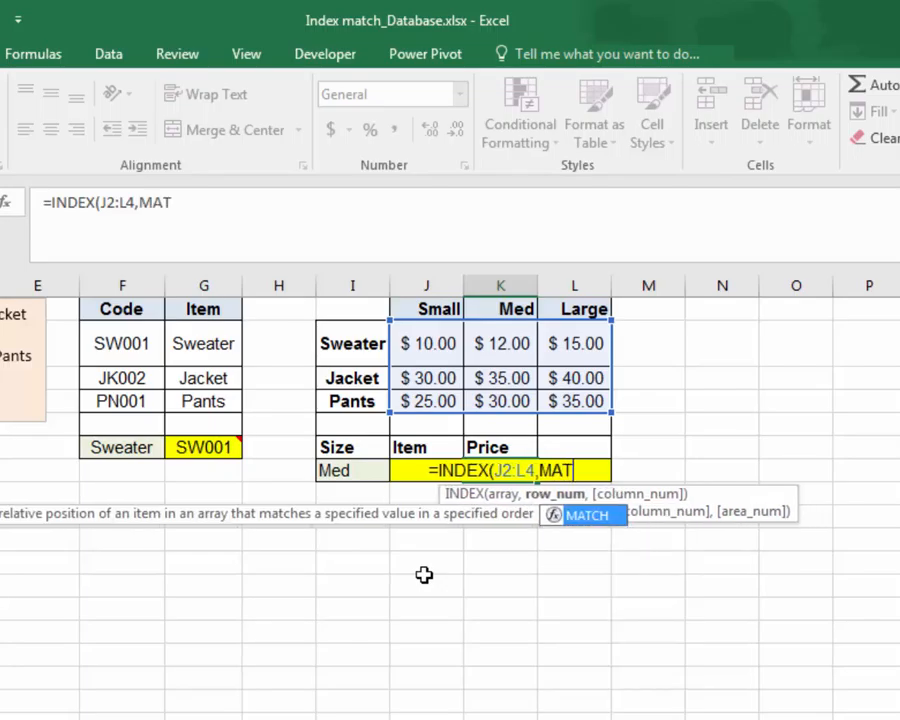
pyautogui.write('CH(')
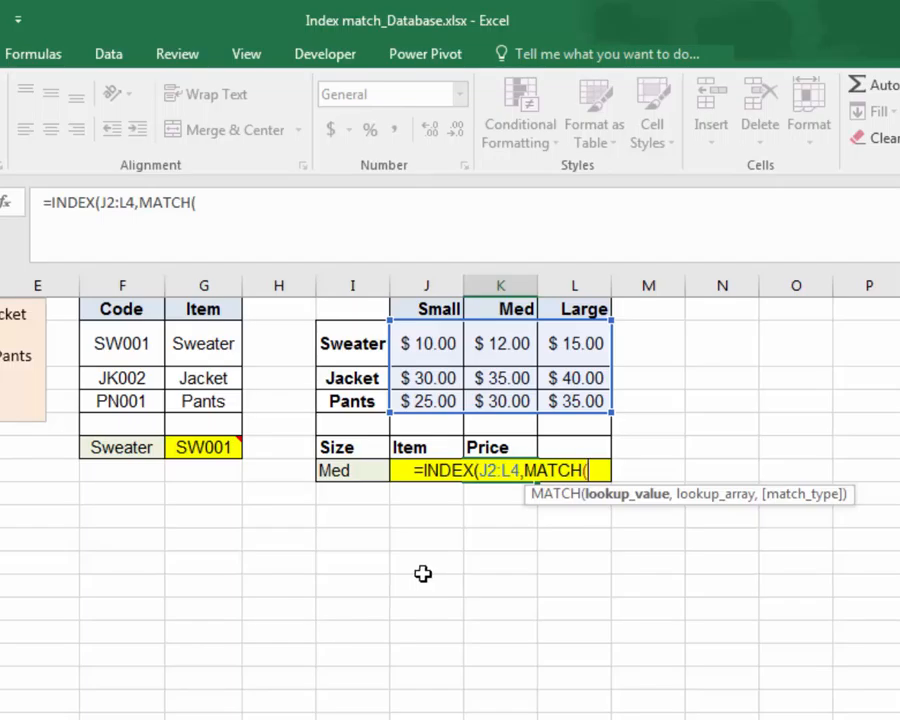
pyautogui.click(370, 466)
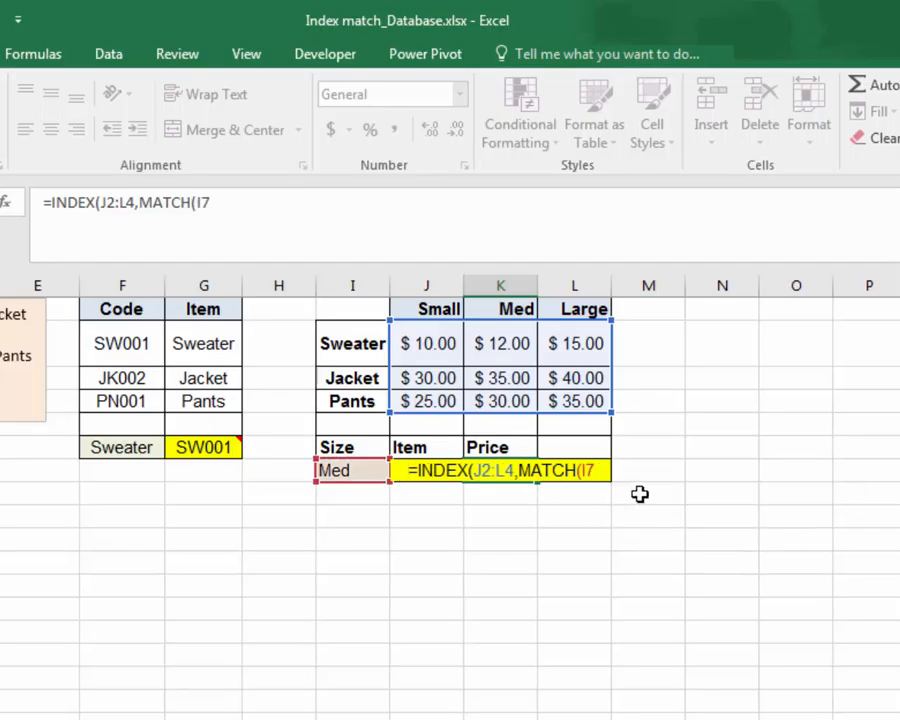
pyautogui.click(589, 470)
pyautogui.press('BackSpace')
pyautogui.write('J7')
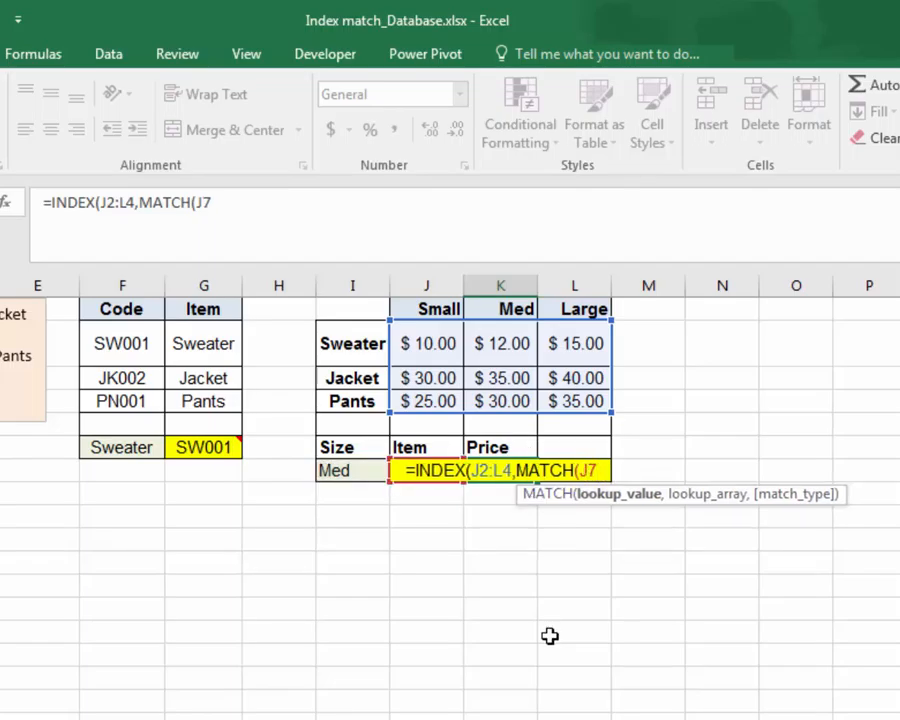
pyautogui.write(',')
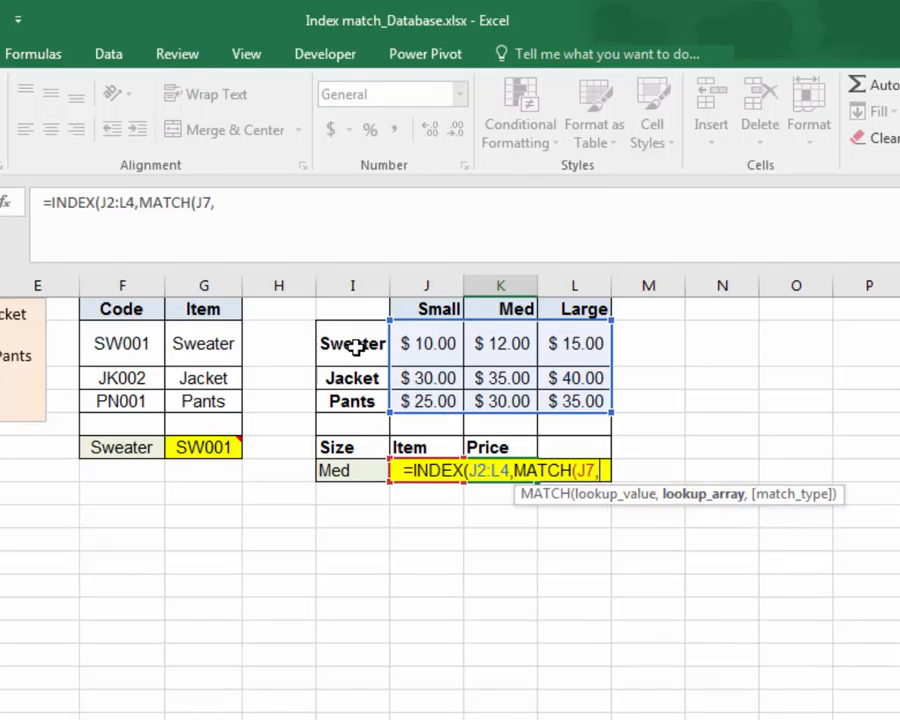
pyautogui.moveTo(354, 345); pyautogui.dragTo(340, 398)
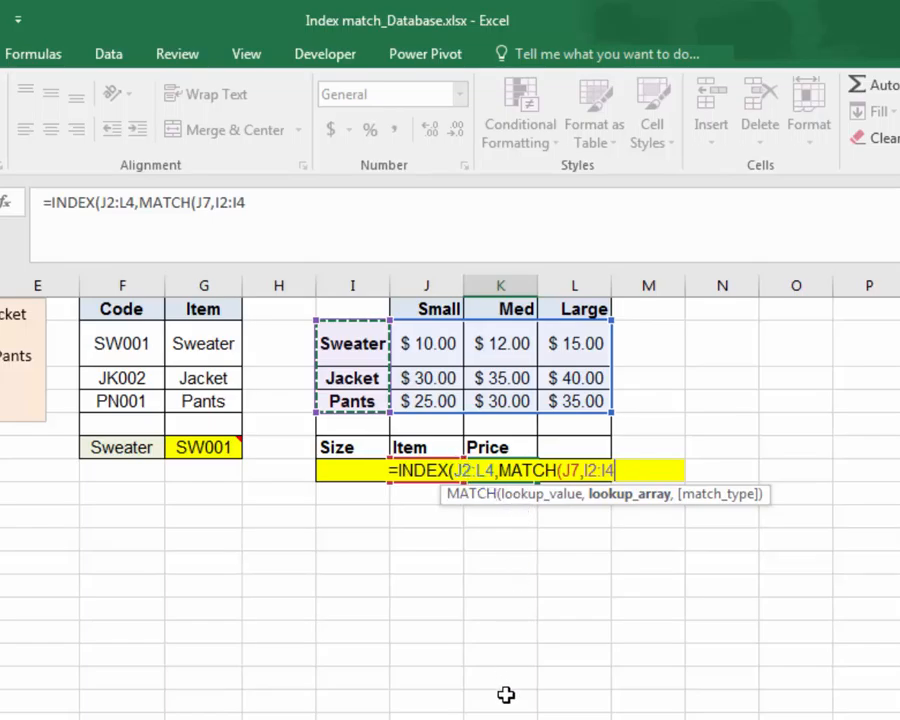
pyautogui.write(',0)')
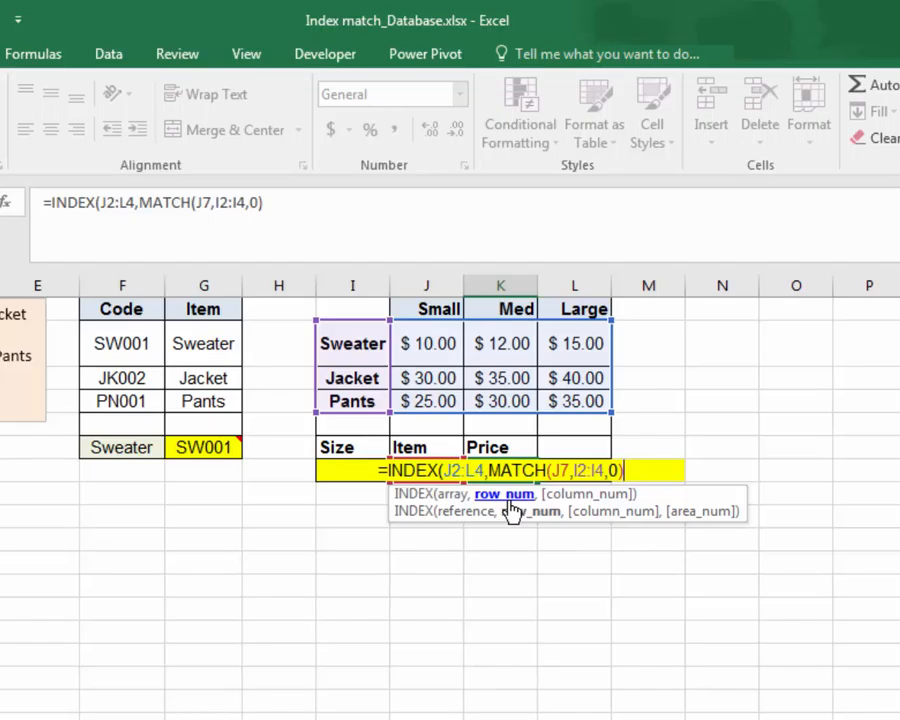
pyautogui.write(',')
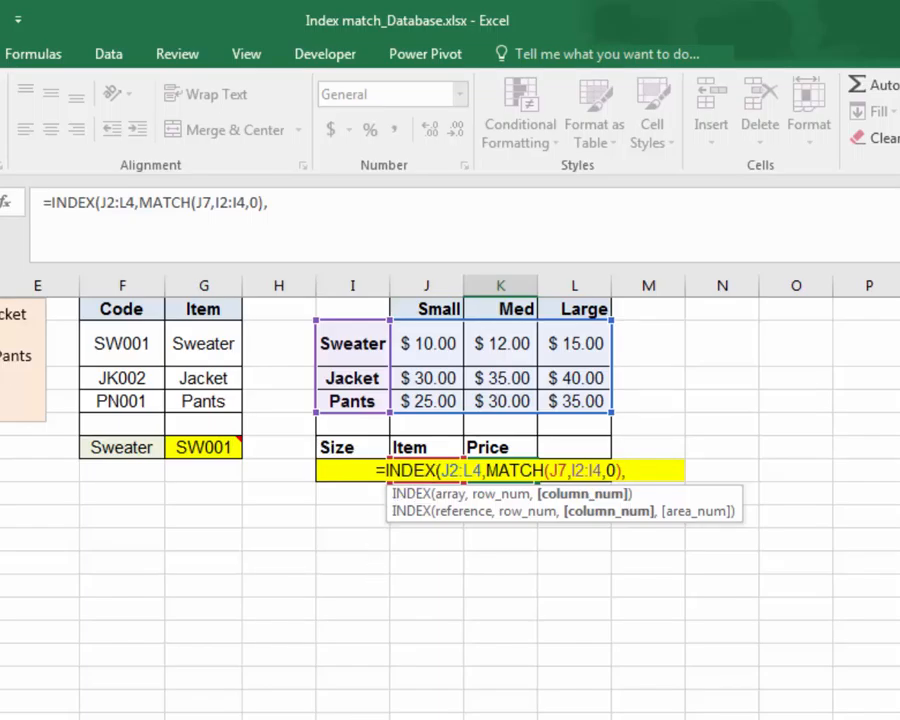
# Step: Start a second nested MATCH for the column number with the size in I7 as the lookup value
pyautogui.write('MATCH')
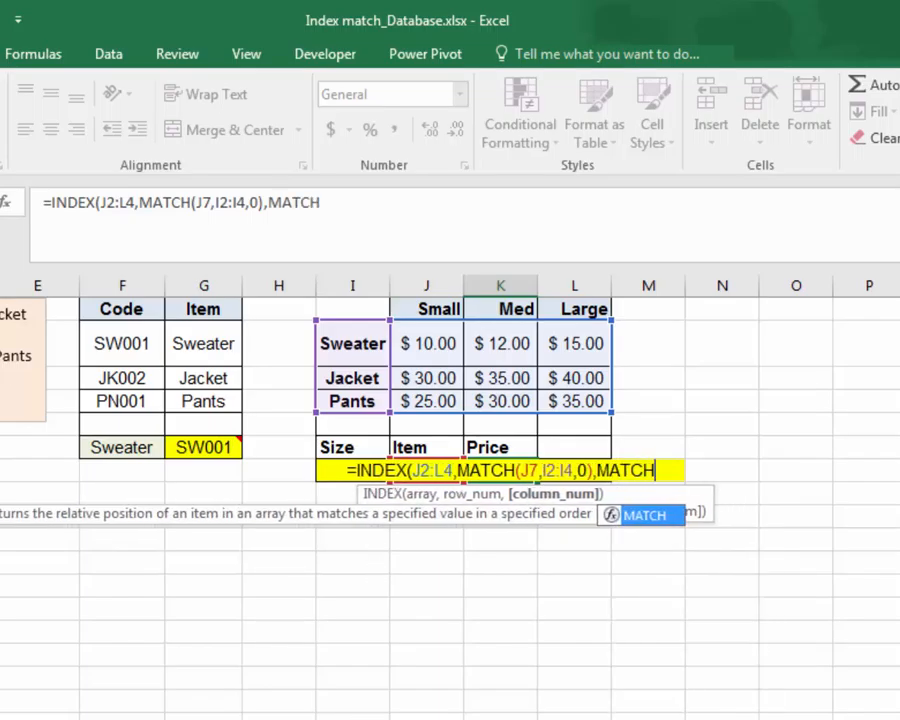
pyautogui.write('(')
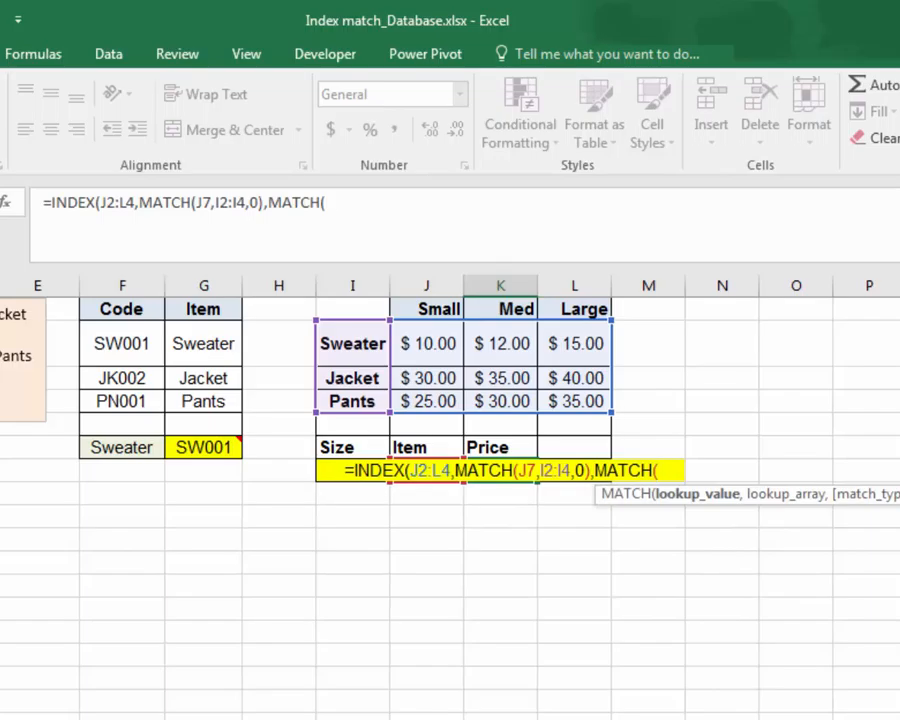
pyautogui.click(331, 470)
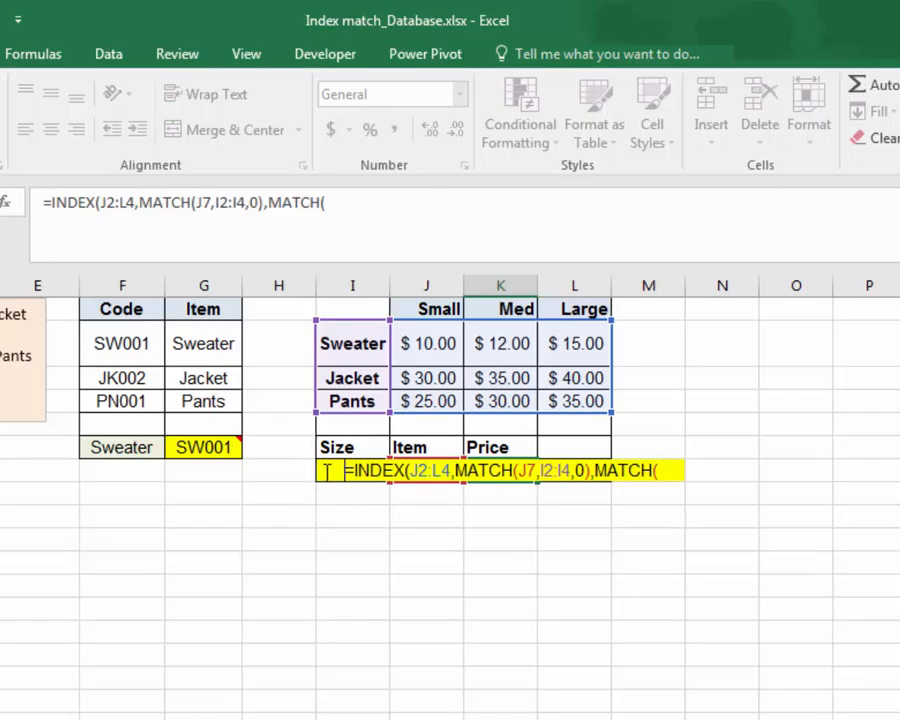
pyautogui.click(678, 470)
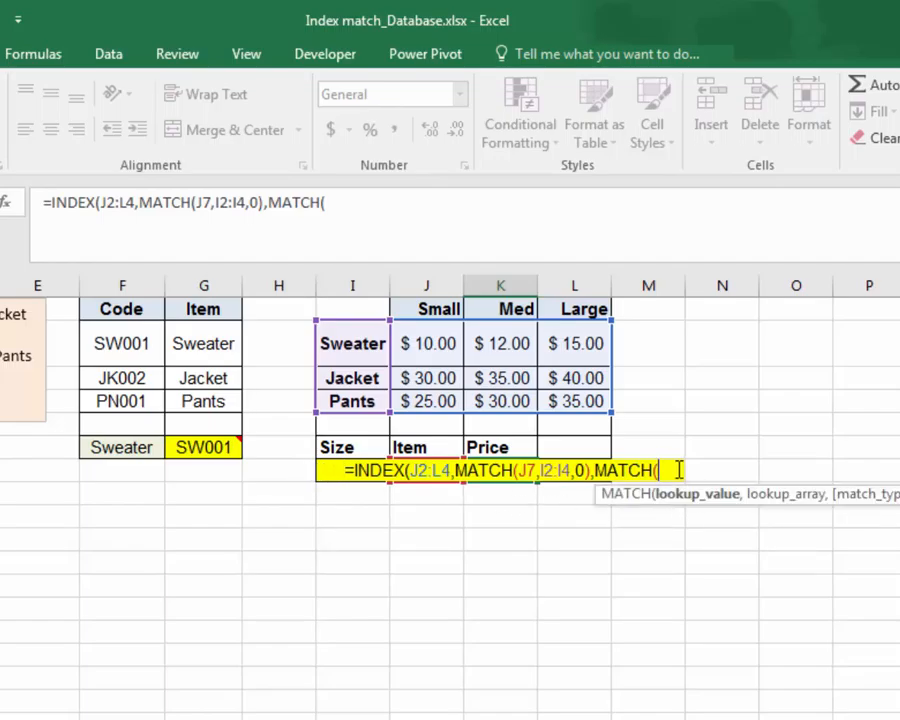
pyautogui.write('I7')
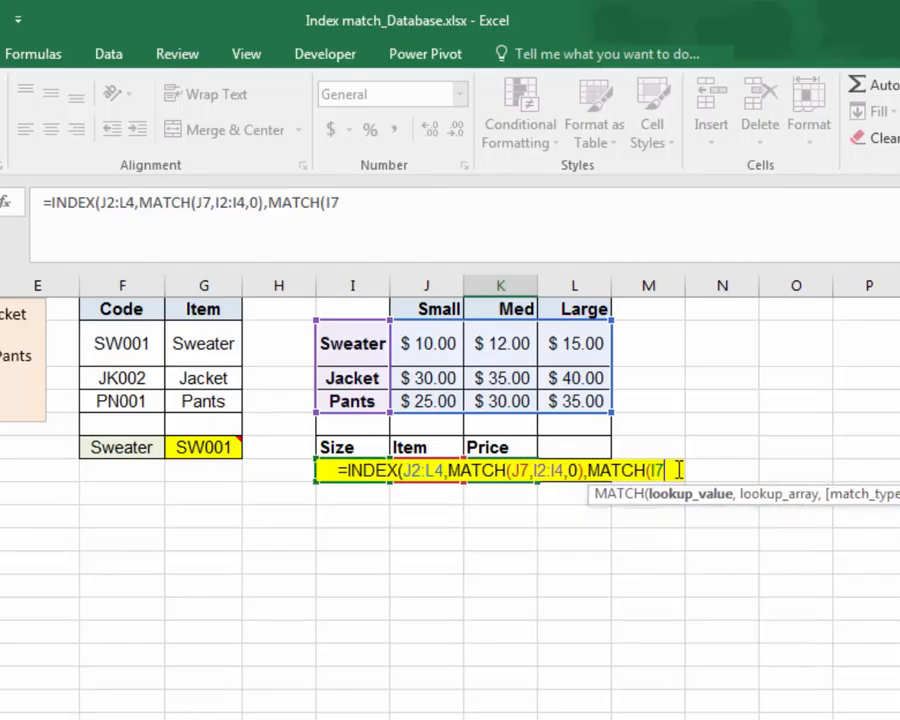
pyautogui.write(',')
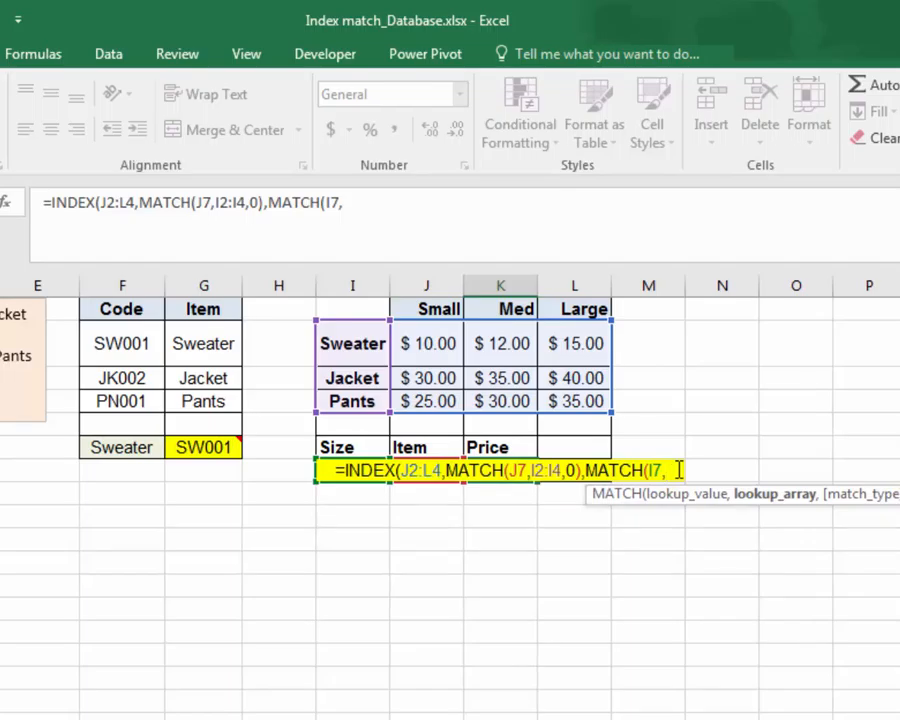
# Step: Complete the column MATCH with lookup array J1:L1 and match type 0, then review and enter the K7 formula
pyautogui.click(416, 310)
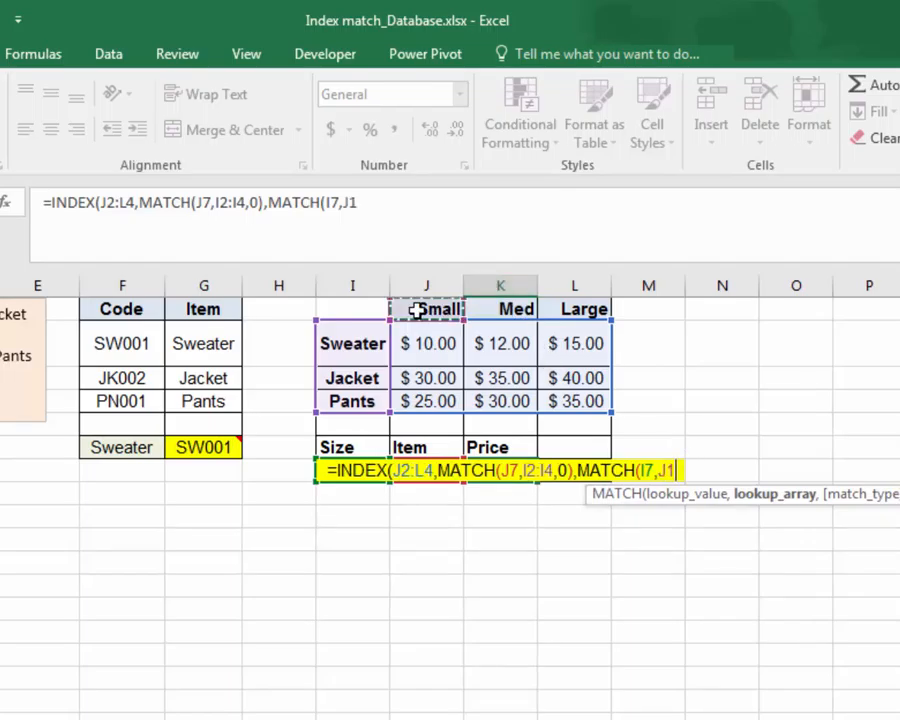
pyautogui.moveTo(437, 311); pyautogui.dragTo(548, 313)
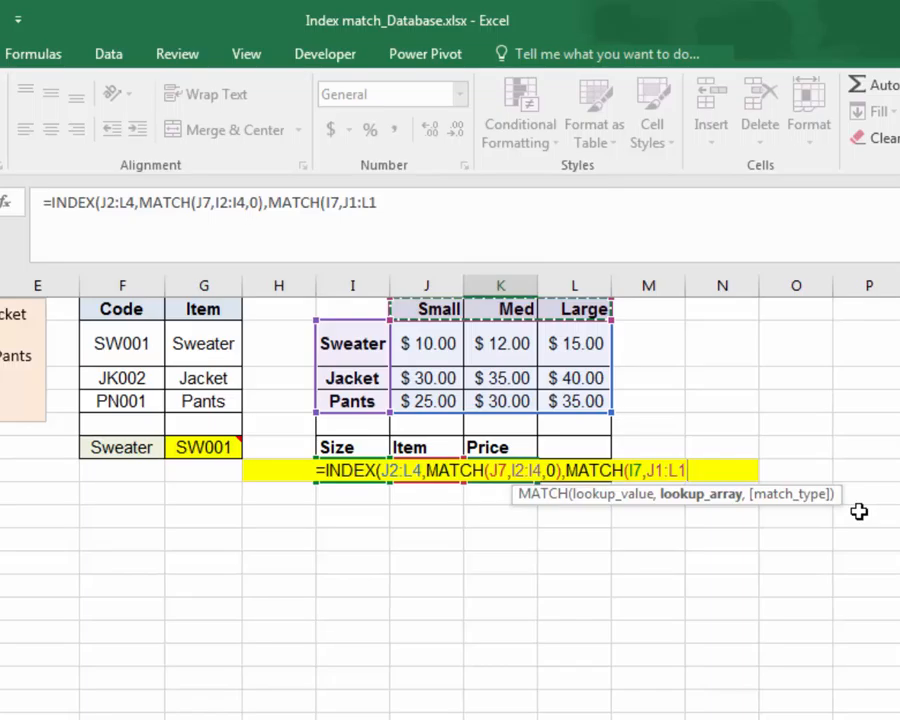
pyautogui.write(',')
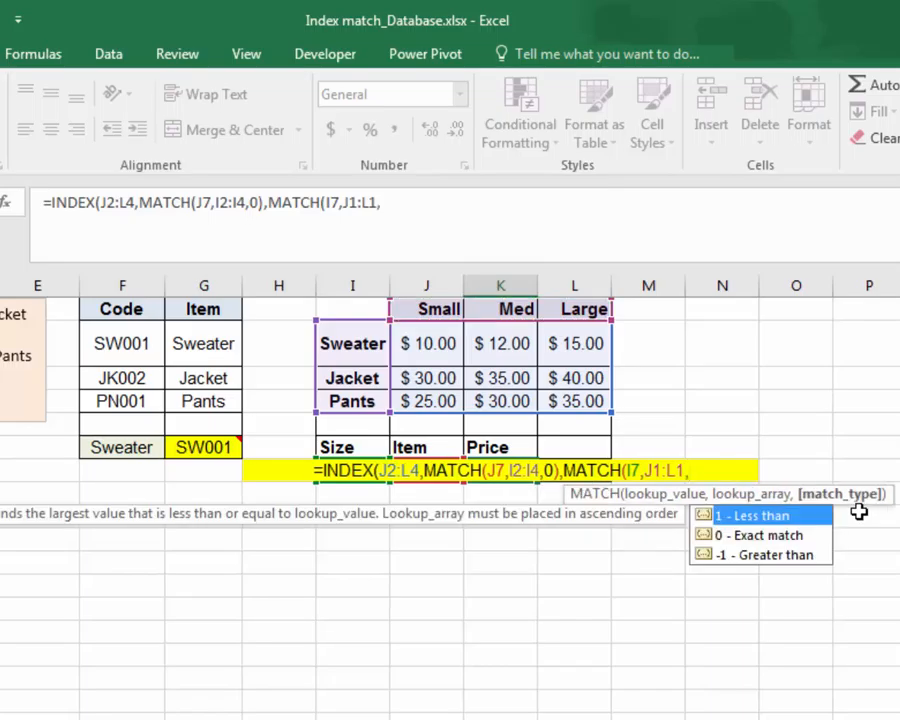
pyautogui.write('0')
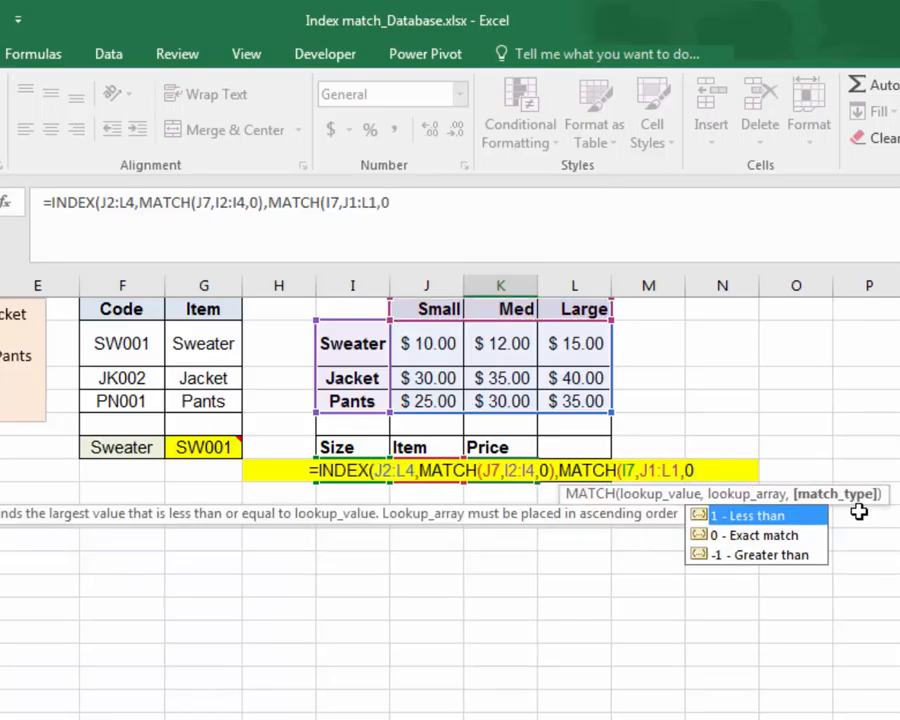
pyautogui.write(')')
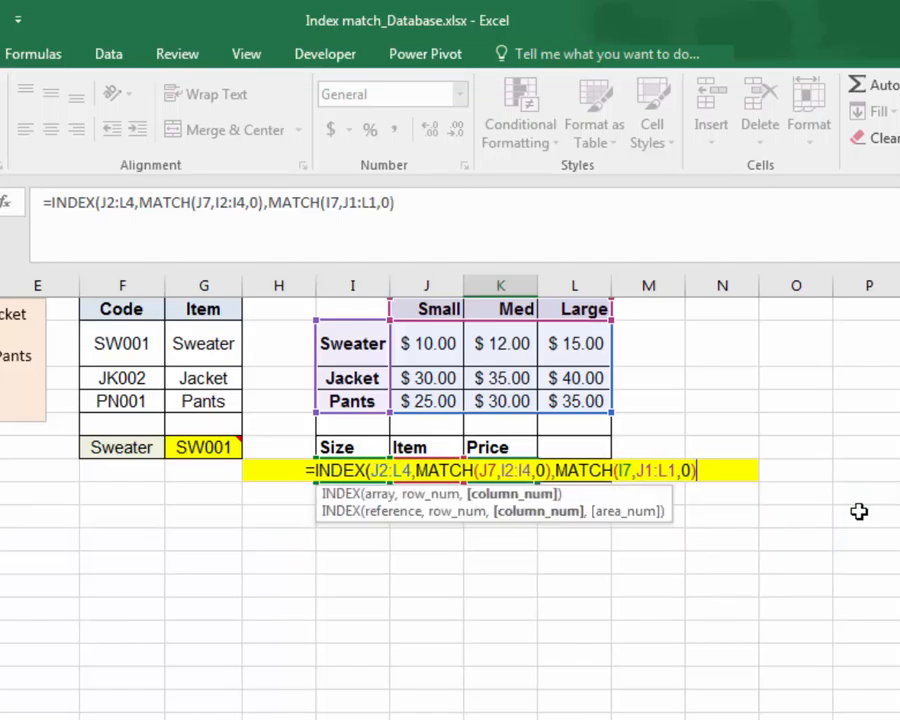
pyautogui.write(')')
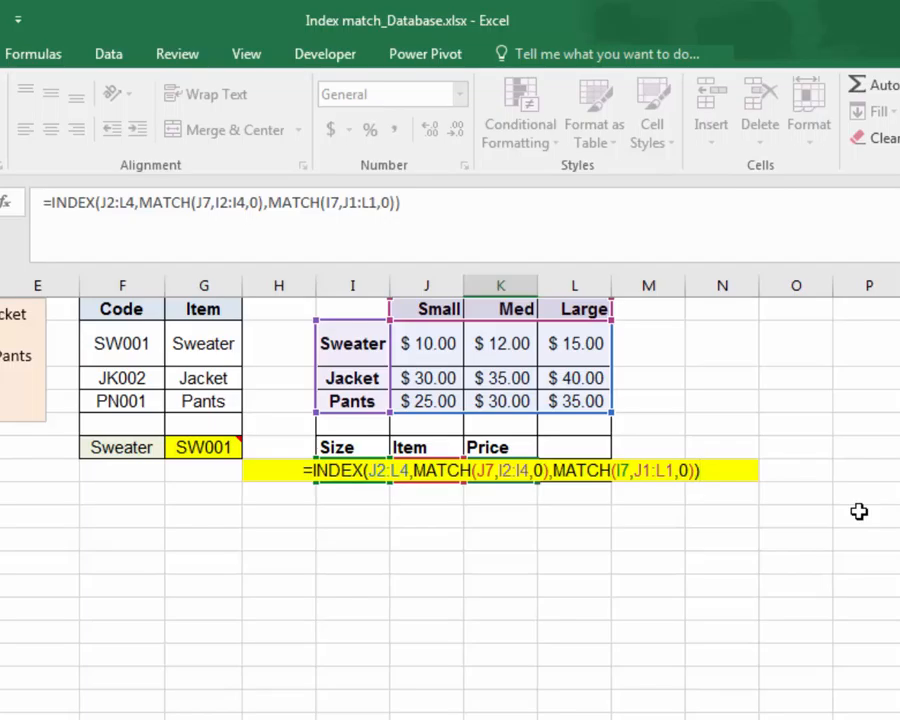
pyautogui.click(449, 468)
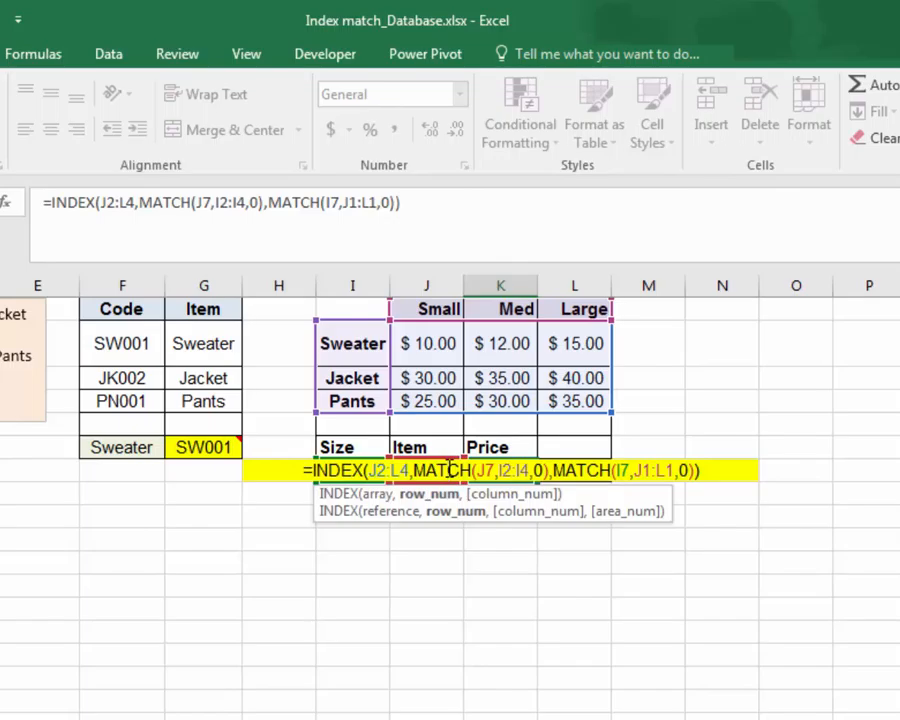
pyautogui.click(574, 470)
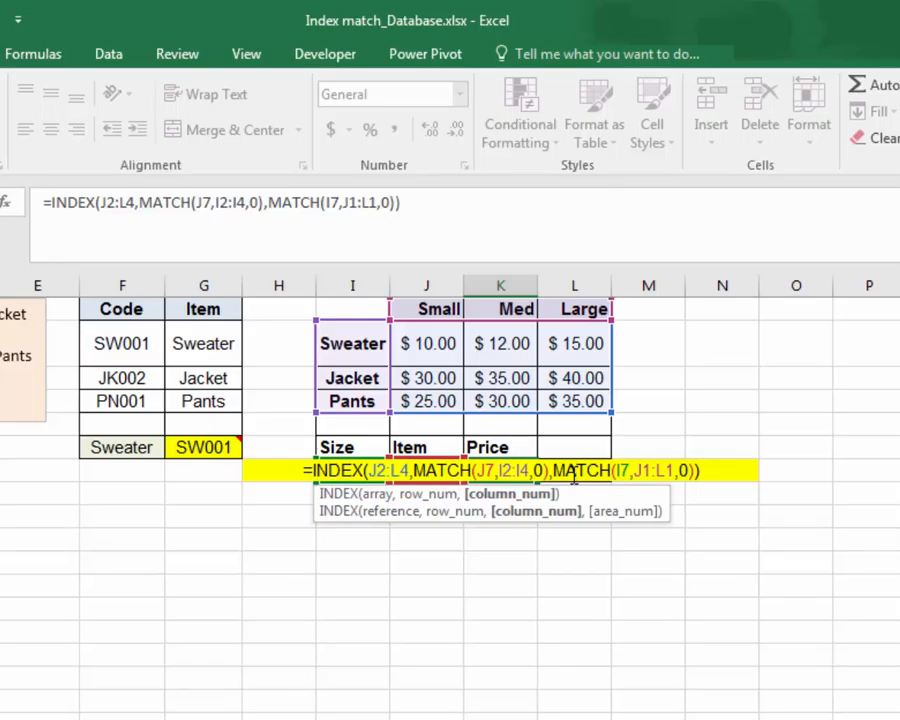
pyautogui.press('Return')
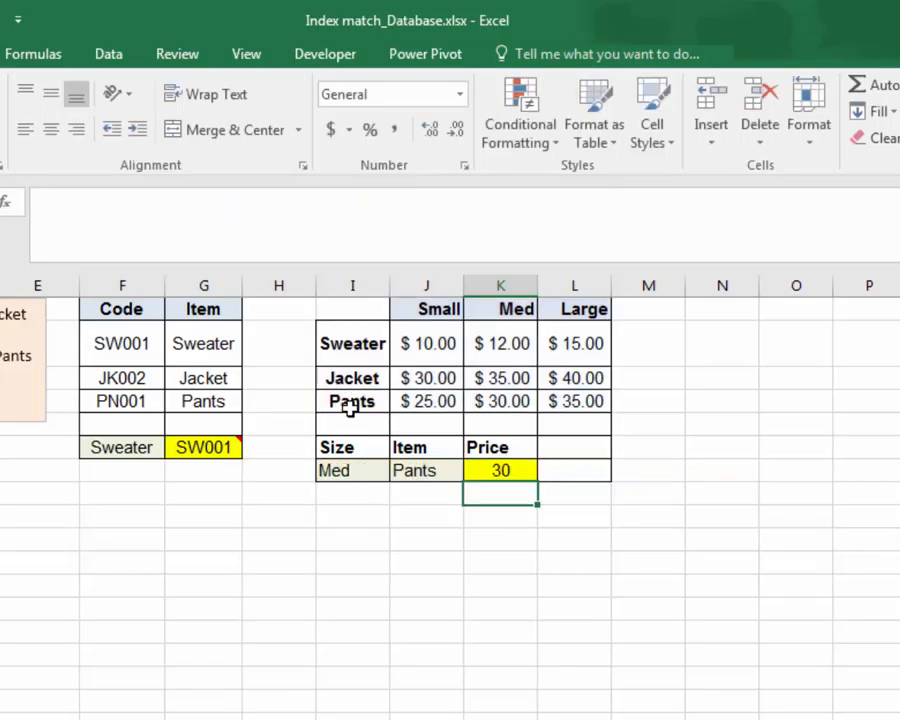
# Step: Check the price formula in K7, and set the size in I7 to Small
pyautogui.click(486, 473)
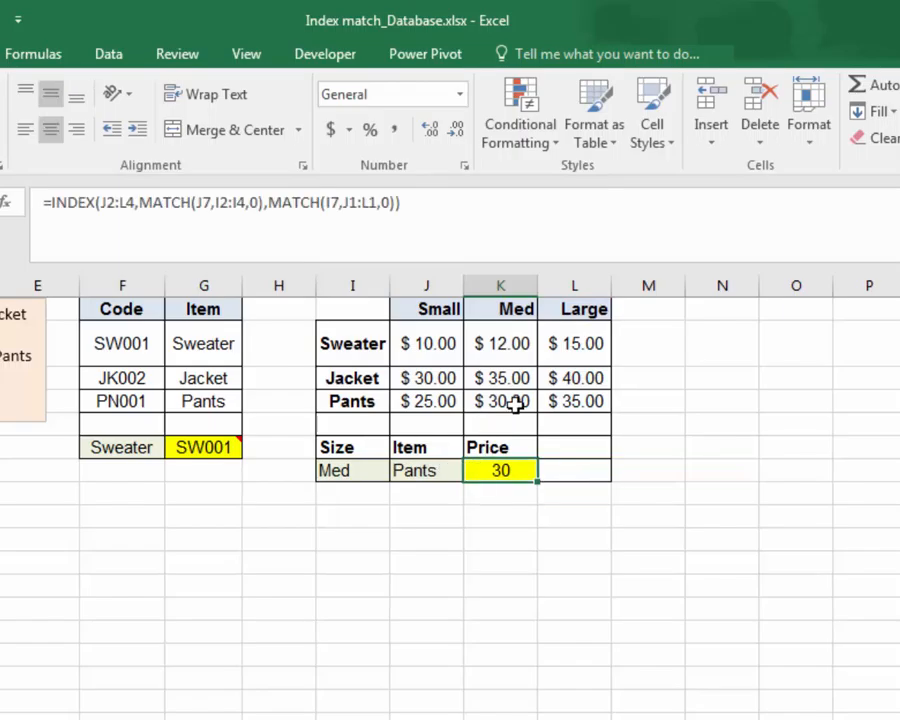
pyautogui.click(348, 472)
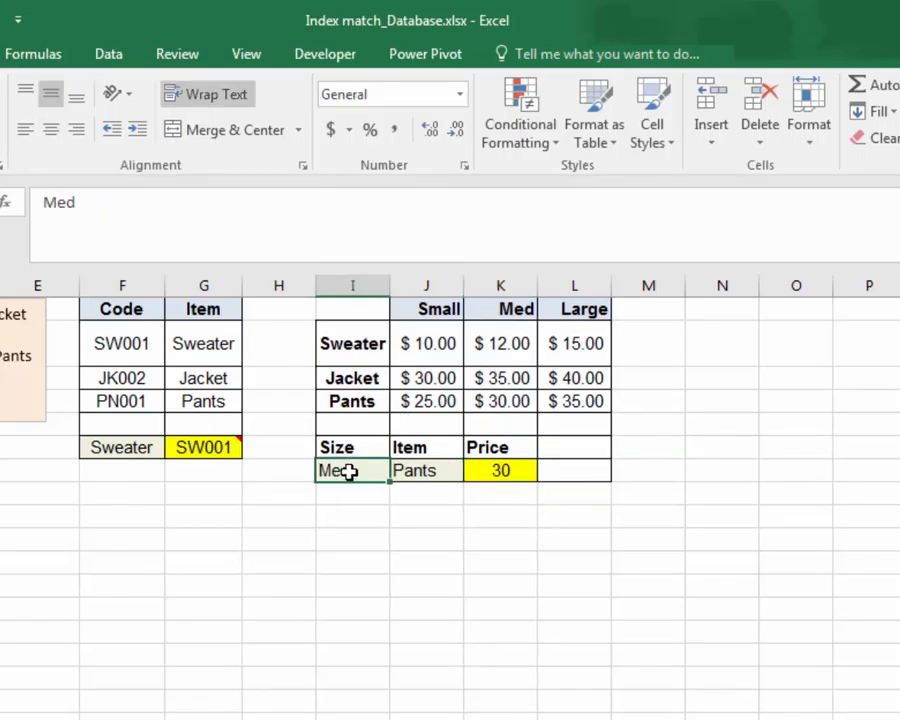
pyautogui.write('Sam')
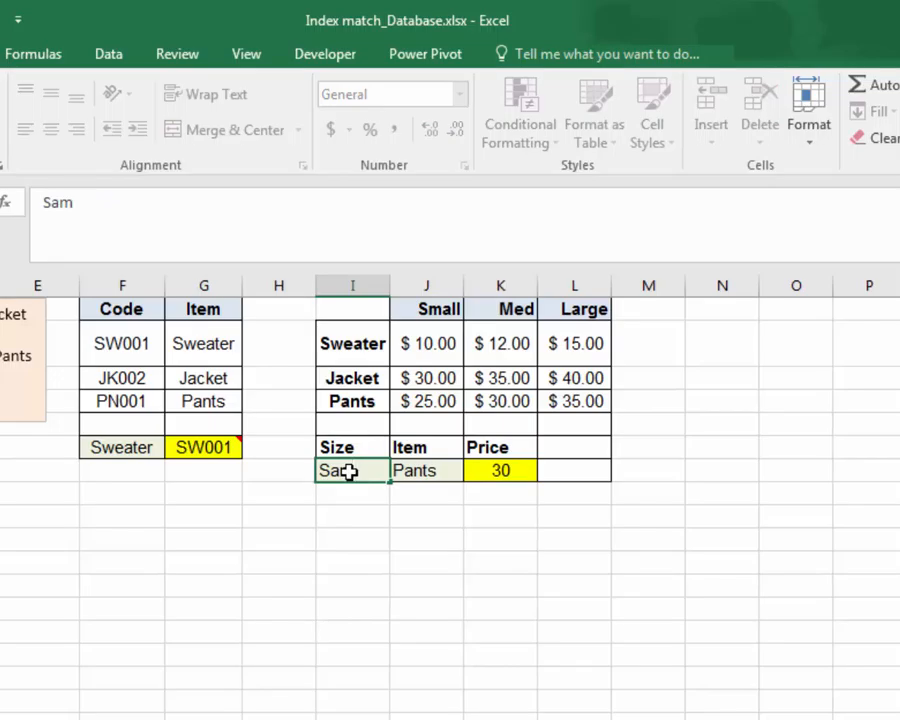
pyautogui.press('BackSpace')
pyautogui.press('BackSpace')
pyautogui.write('mall')
pyautogui.press('Return')
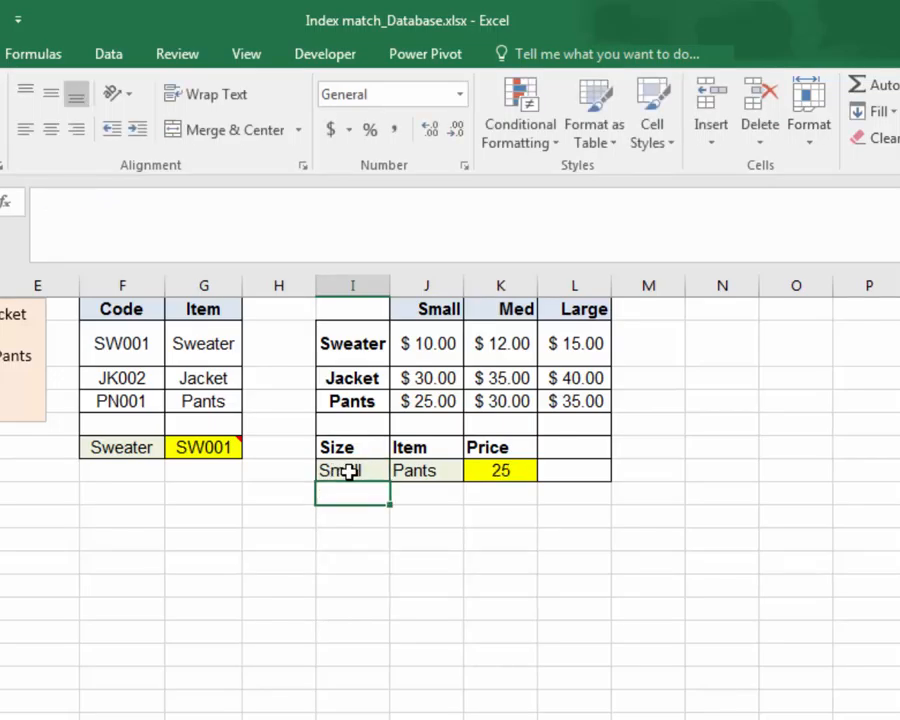
# Step: Set the item in J7 to Sweater for the price lookup
pyautogui.click(424, 471)
pyautogui.write('Swa')
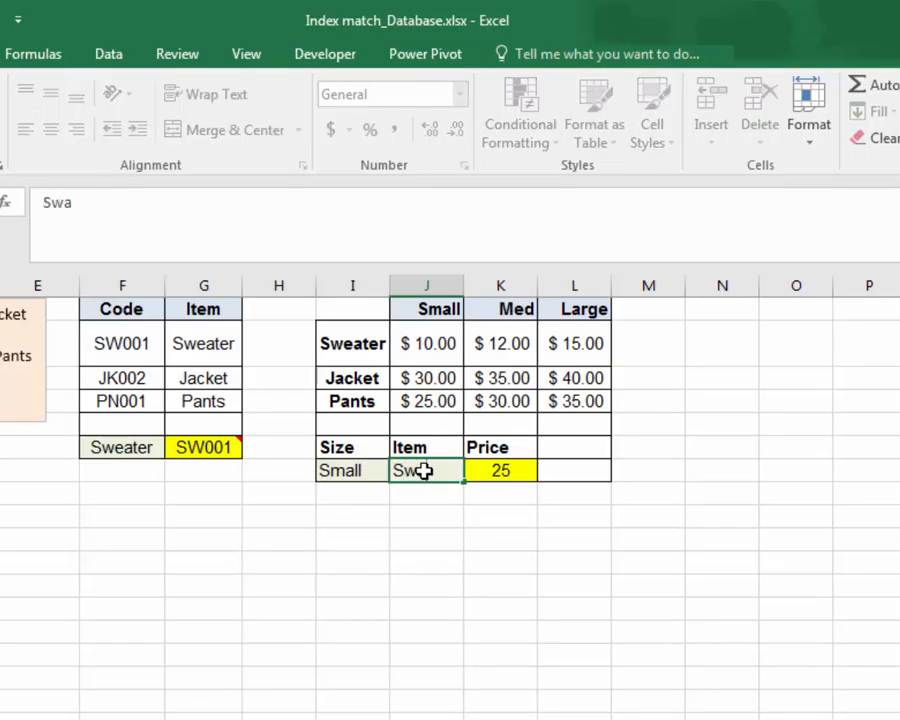
pyautogui.press('BackSpace')
pyautogui.write('eater')
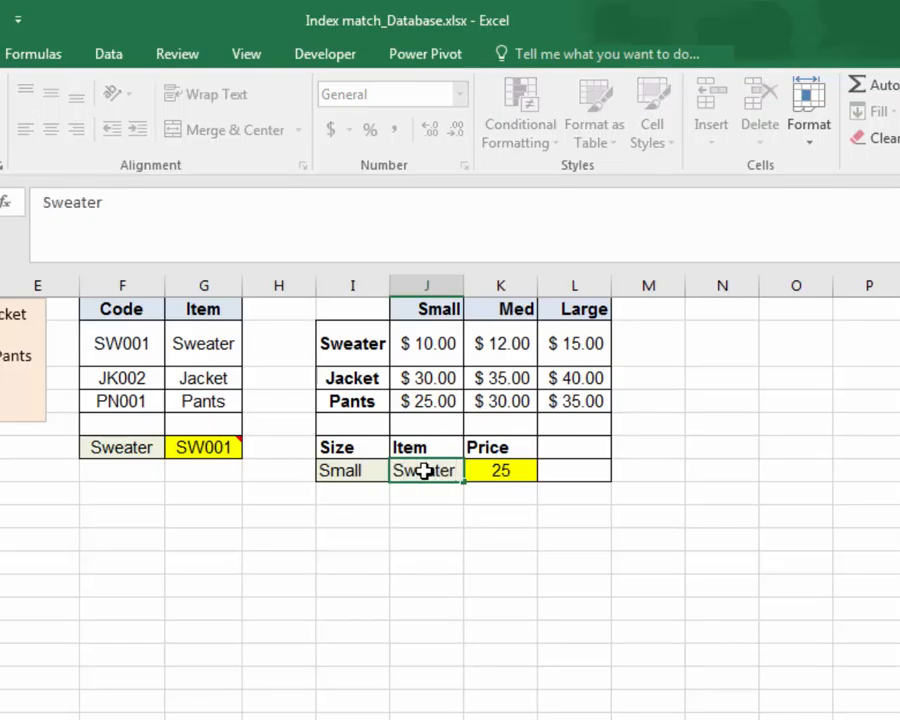
pyautogui.press('Return')
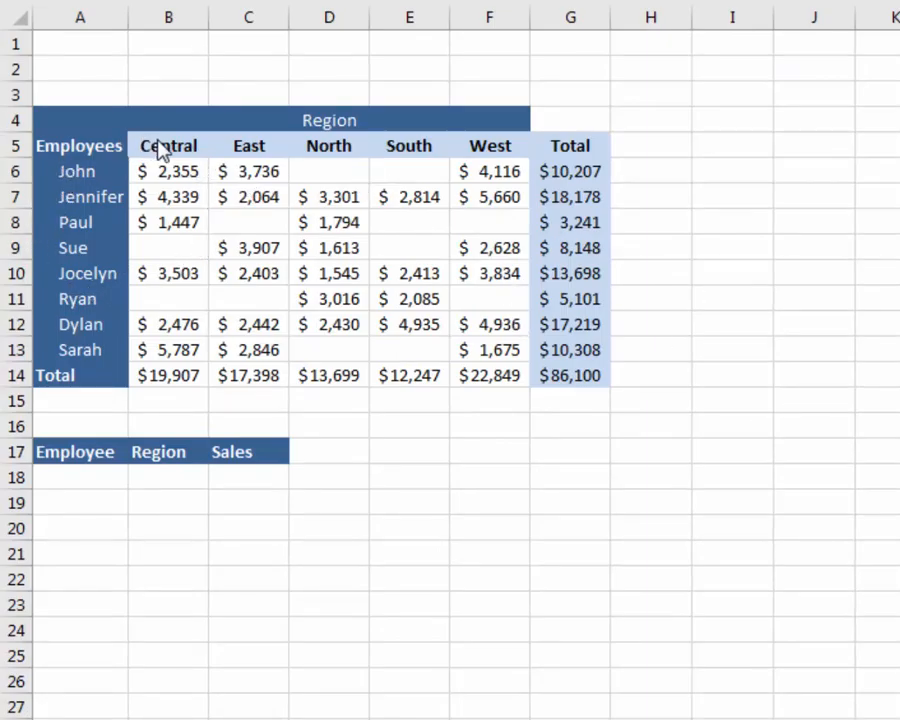
# Step: On the regional sales sheet, choose the employee from row 9 in A18 and the region North in B18
pyautogui.click(450, 189)
pyautogui.click(190, 188)
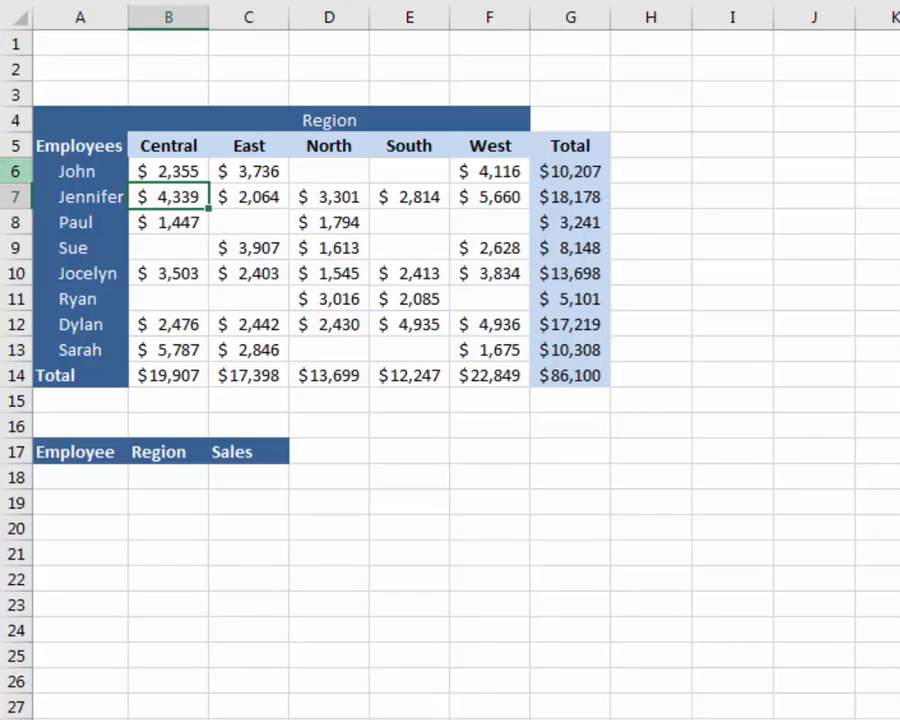
pyautogui.click(62, 474)
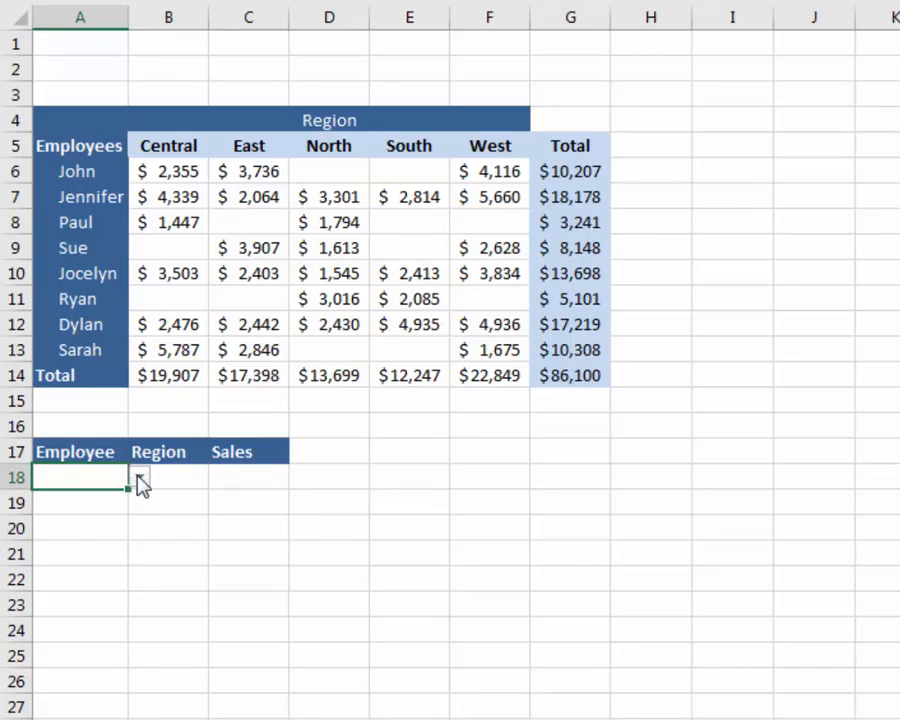
pyautogui.click(139, 478)
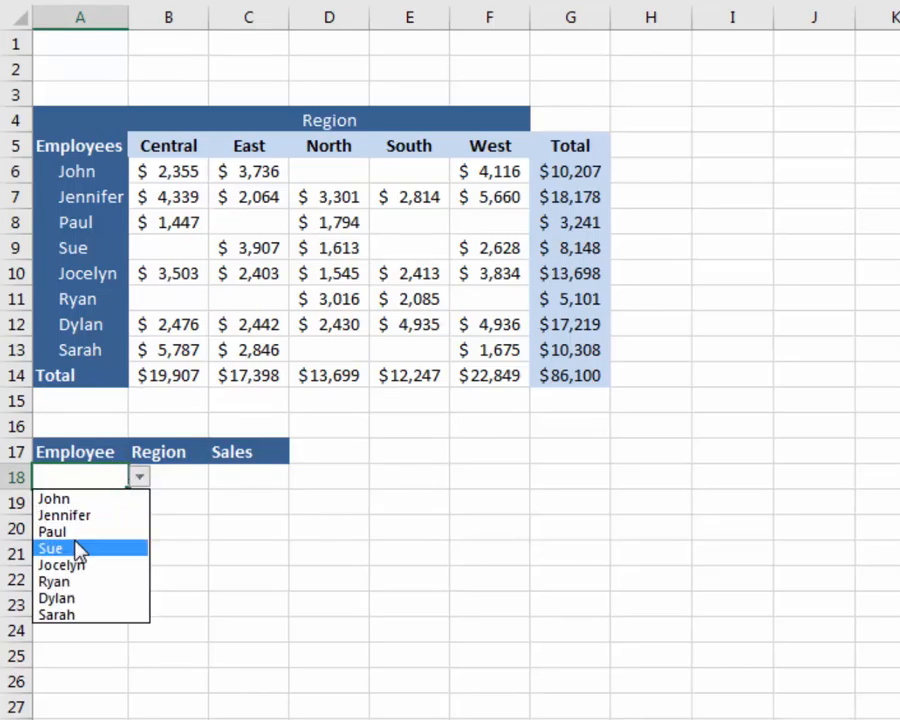
pyautogui.click(78, 550)
pyautogui.click(140, 477)
pyautogui.click(181, 479)
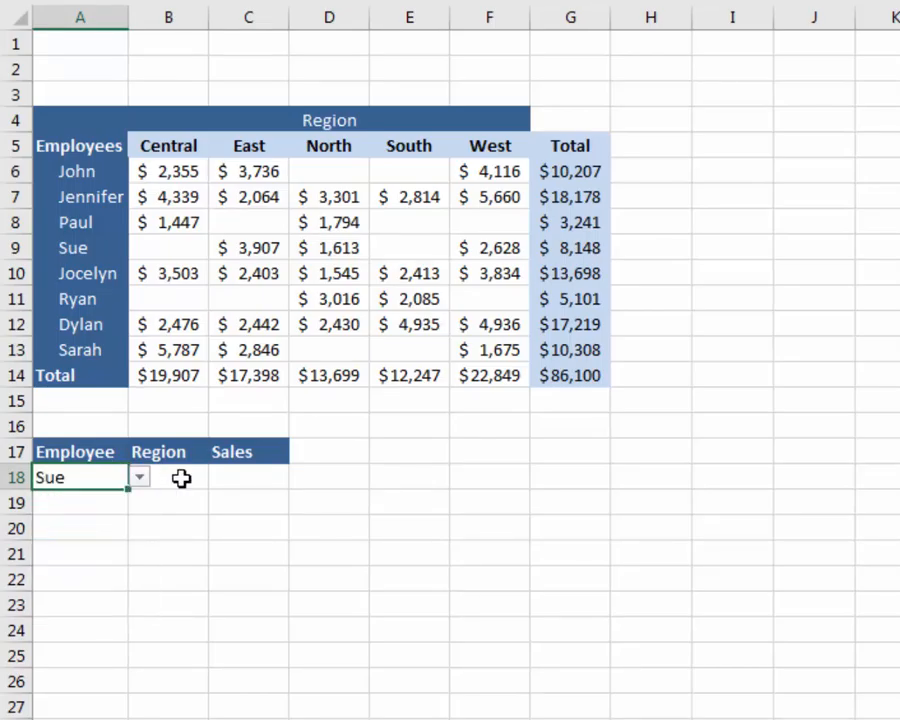
pyautogui.click(181, 479)
pyautogui.click(220, 478)
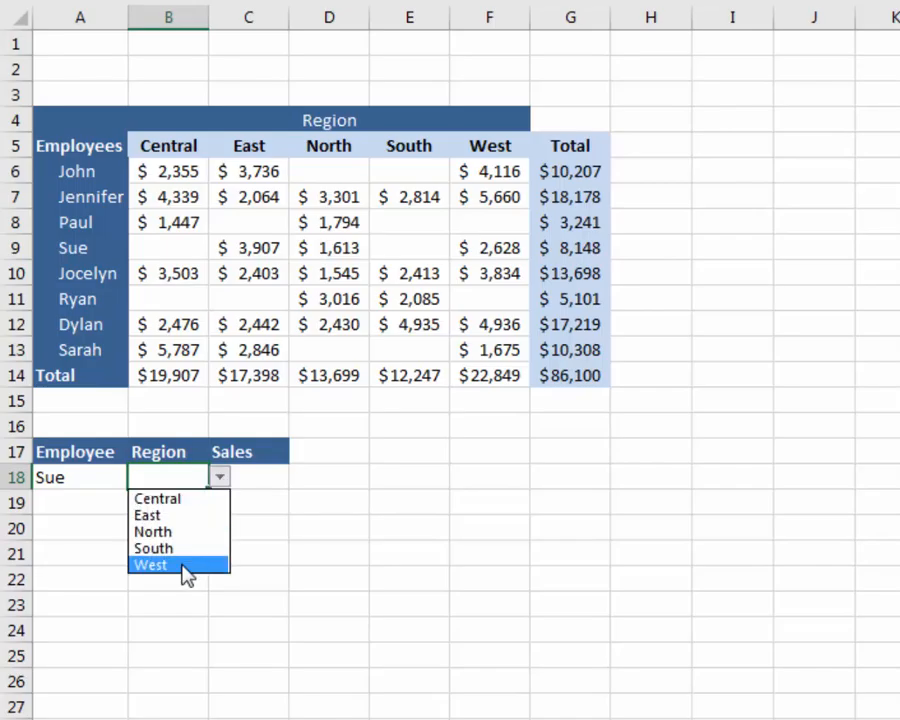
pyautogui.click(182, 535)
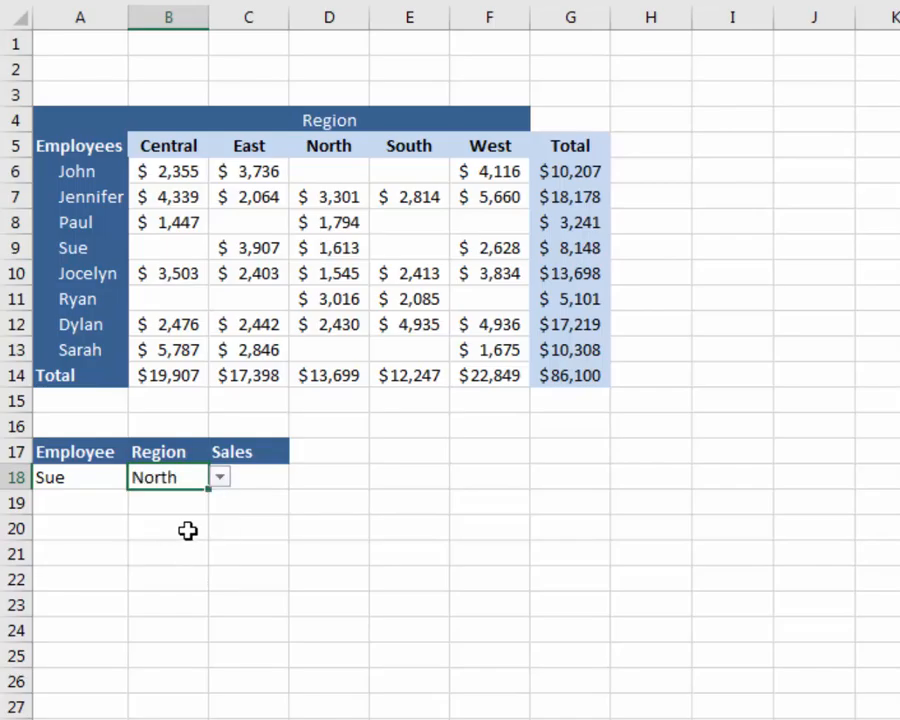
# Step: Start an INDEX formula in the Sales cell C18 with B6:F14 as the array
pyautogui.click(247, 477)
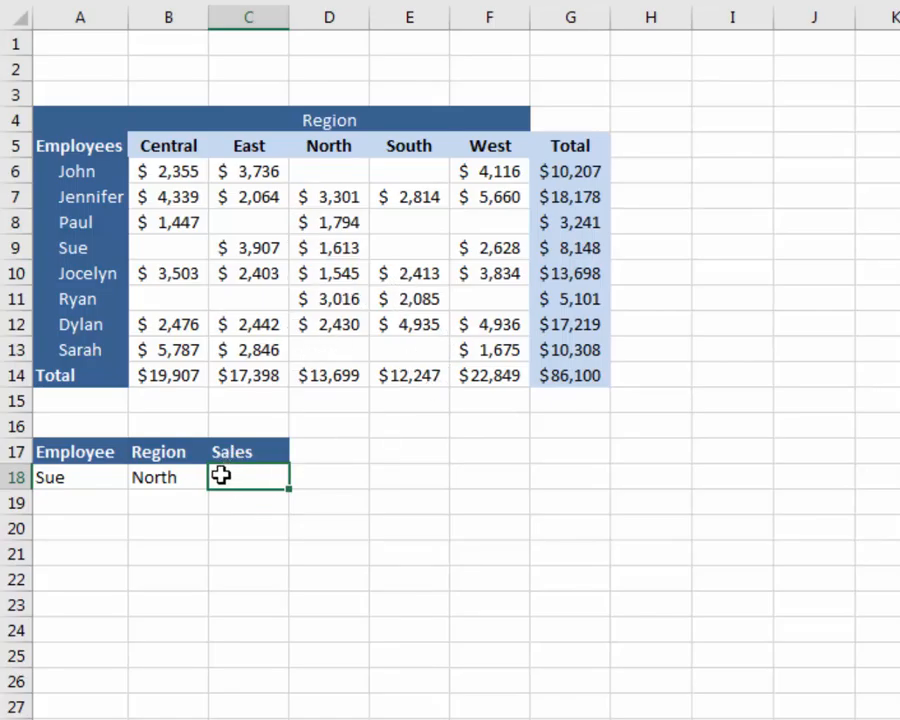
pyautogui.write('=INDEX')
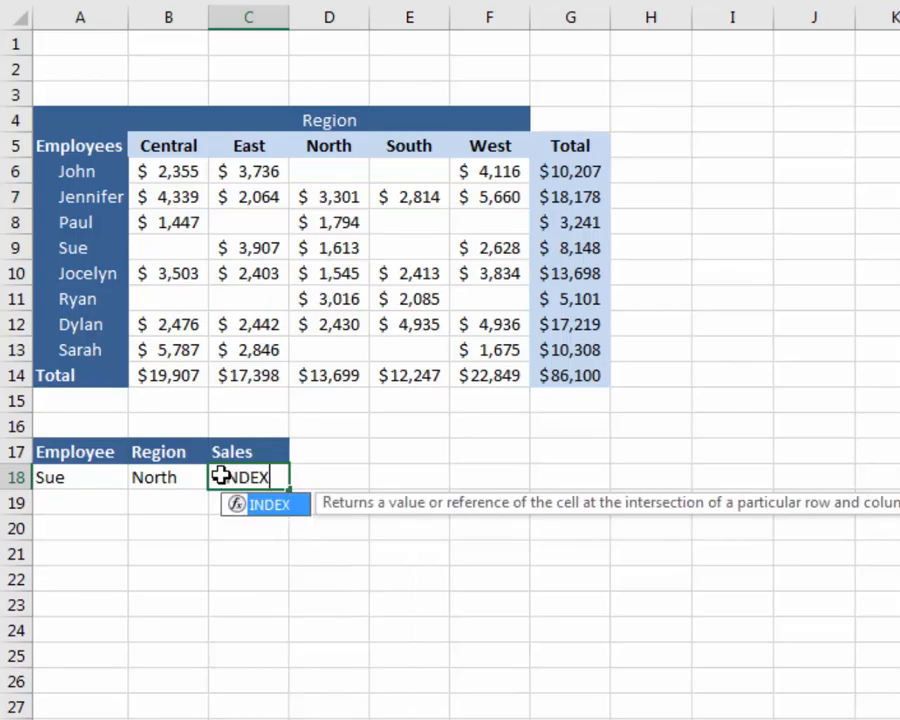
pyautogui.write('(')
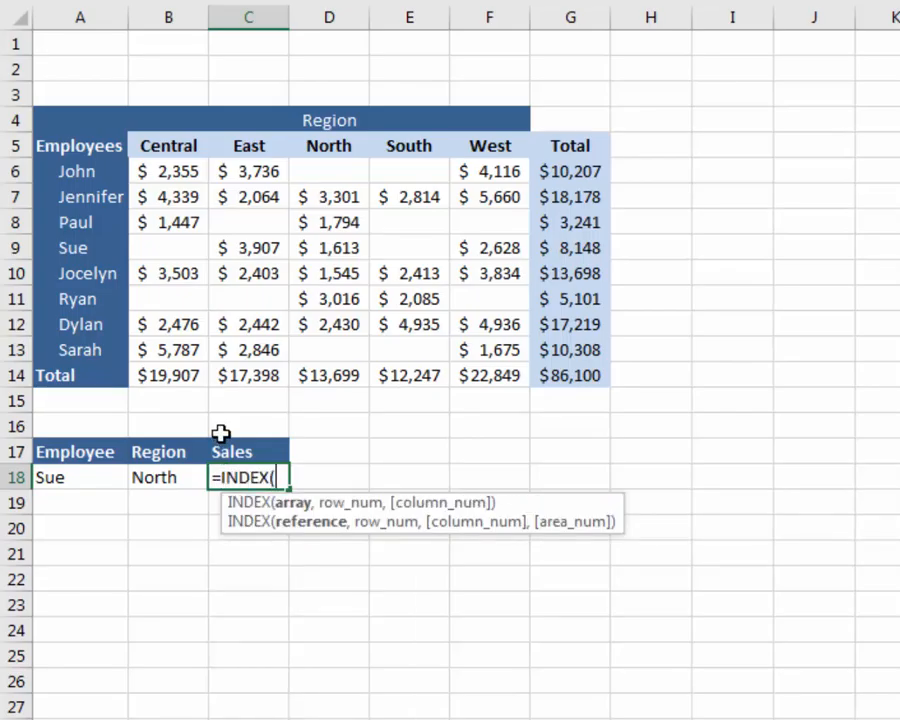
pyautogui.moveTo(166, 174); pyautogui.dragTo(301, 360)
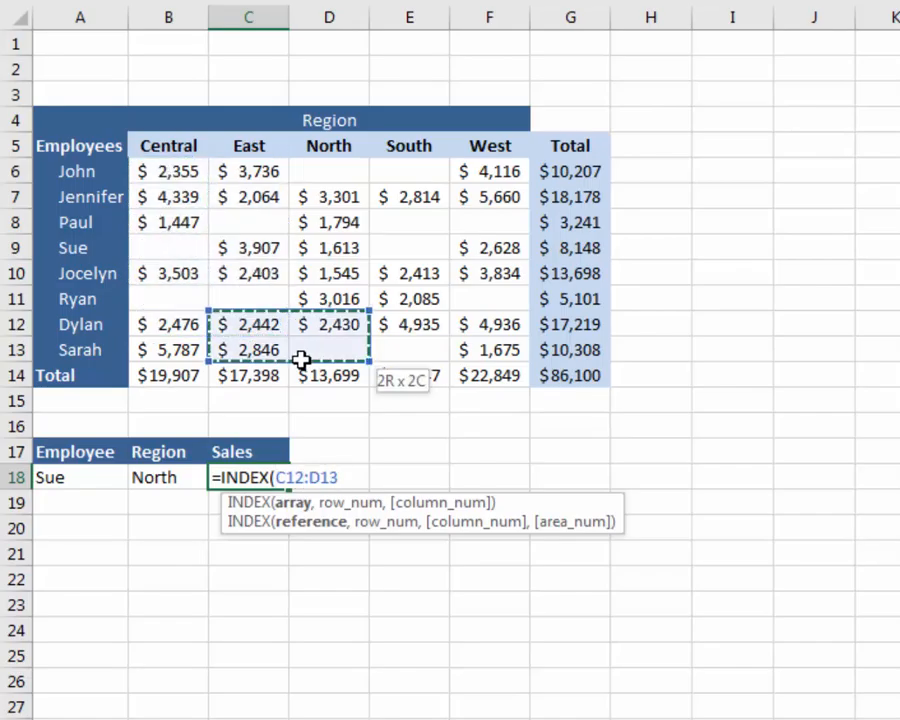
pyautogui.moveTo(168, 172); pyautogui.dragTo(474, 375)
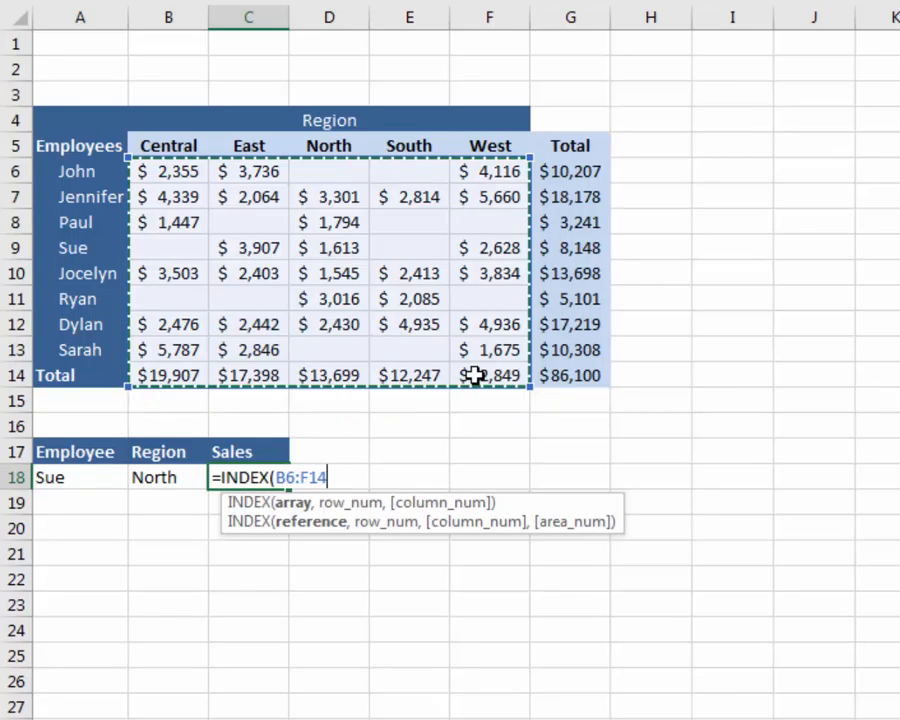
pyautogui.write(',')
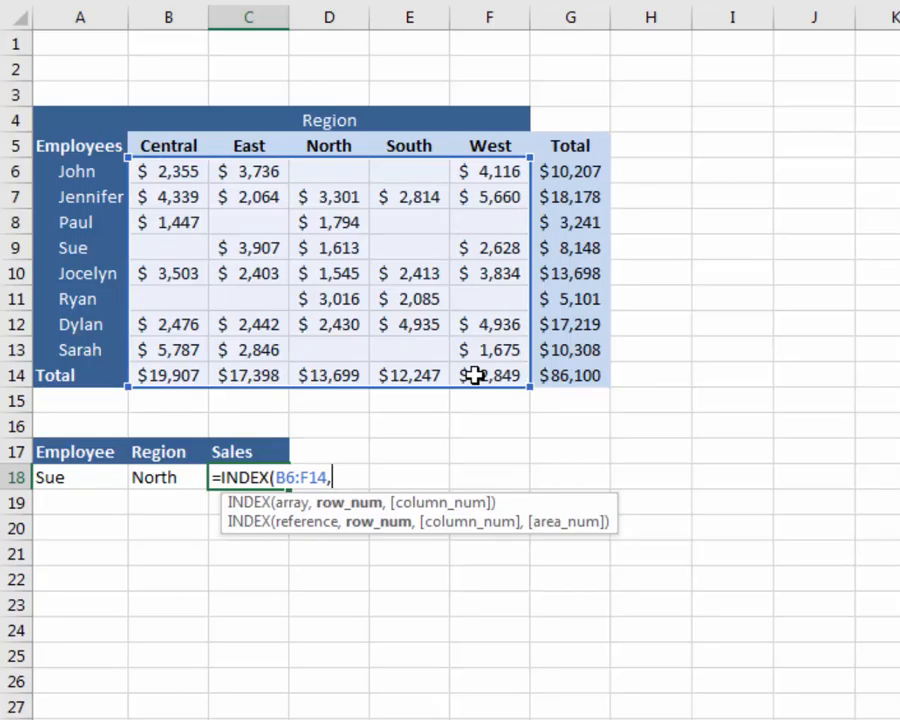
# Step: Nest a MATCH for the row number with lookup value A18 and lookup array A6:A13
pyautogui.write('MATCH(')
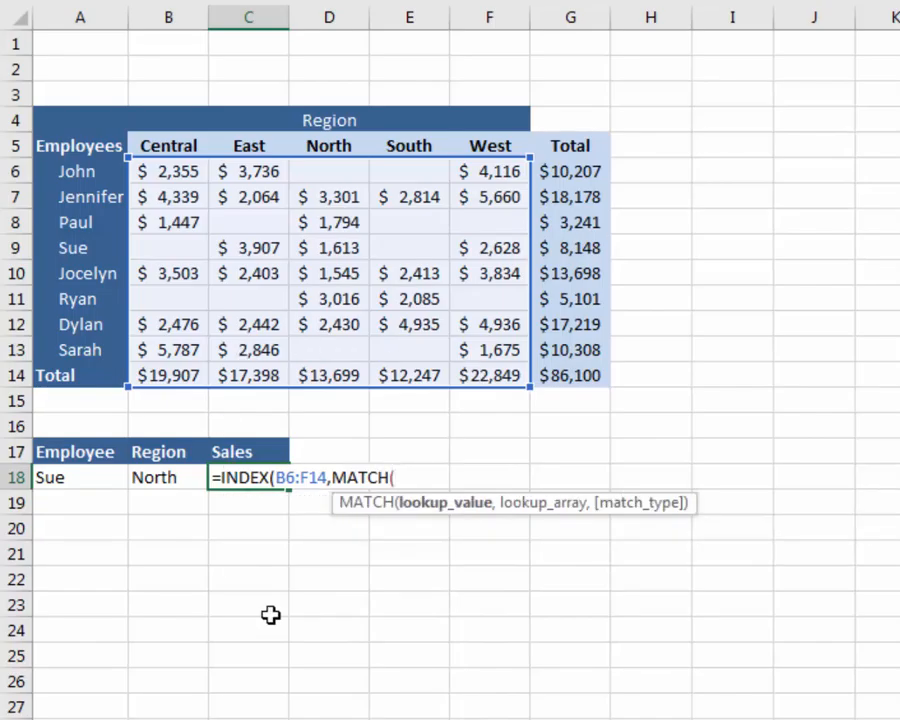
pyautogui.click(54, 479)
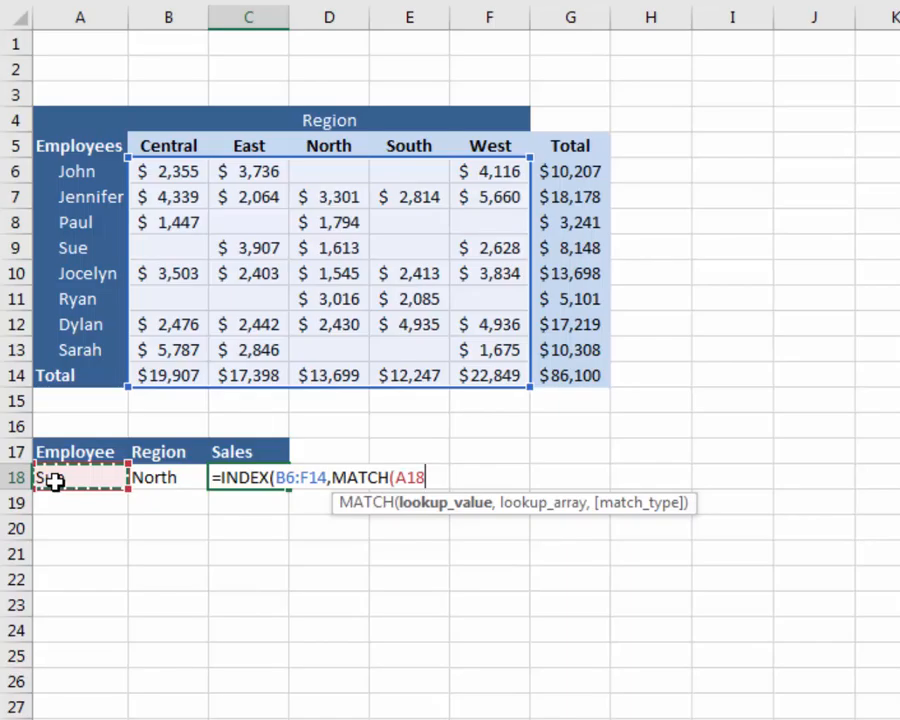
pyautogui.write(',')
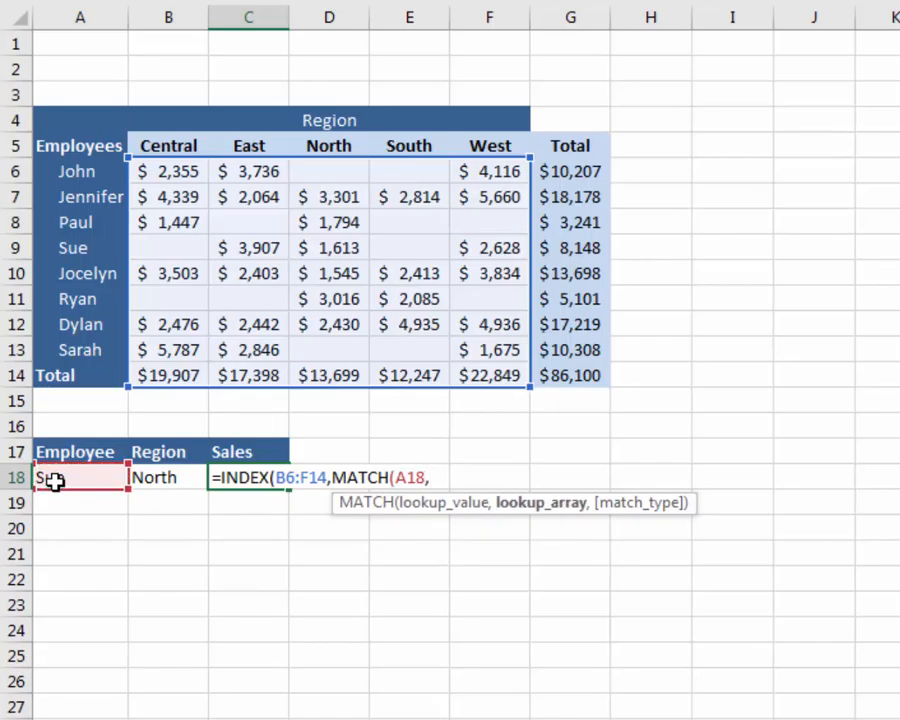
pyautogui.click(66, 168)
pyautogui.moveTo(66, 168); pyautogui.dragTo(78, 360)
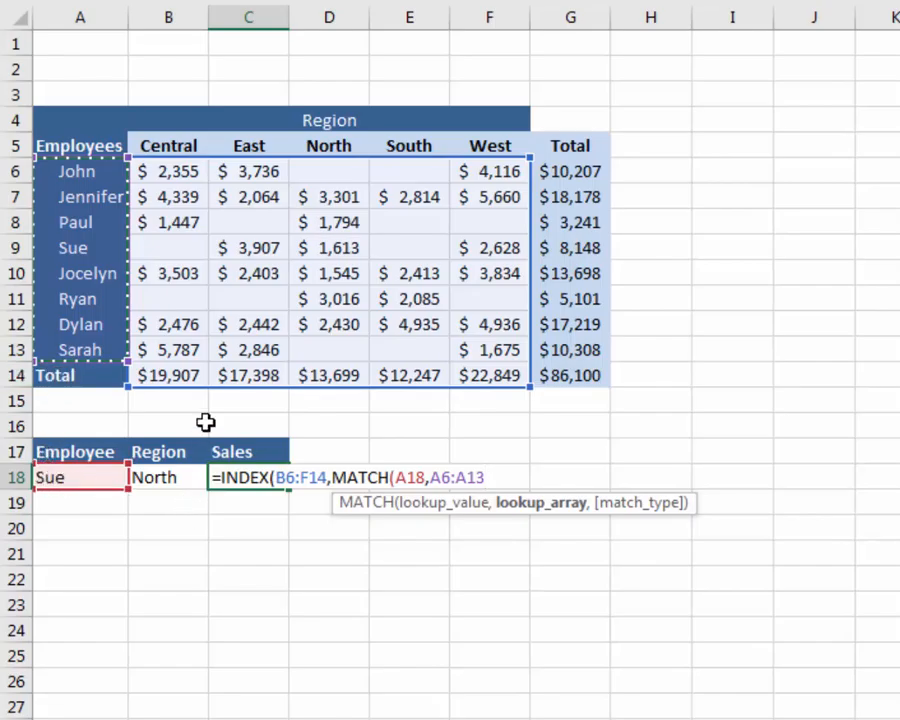
# Step: Correct the INDEX array to B6:F13 so that it excludes the total row
pyautogui.click(324, 479)
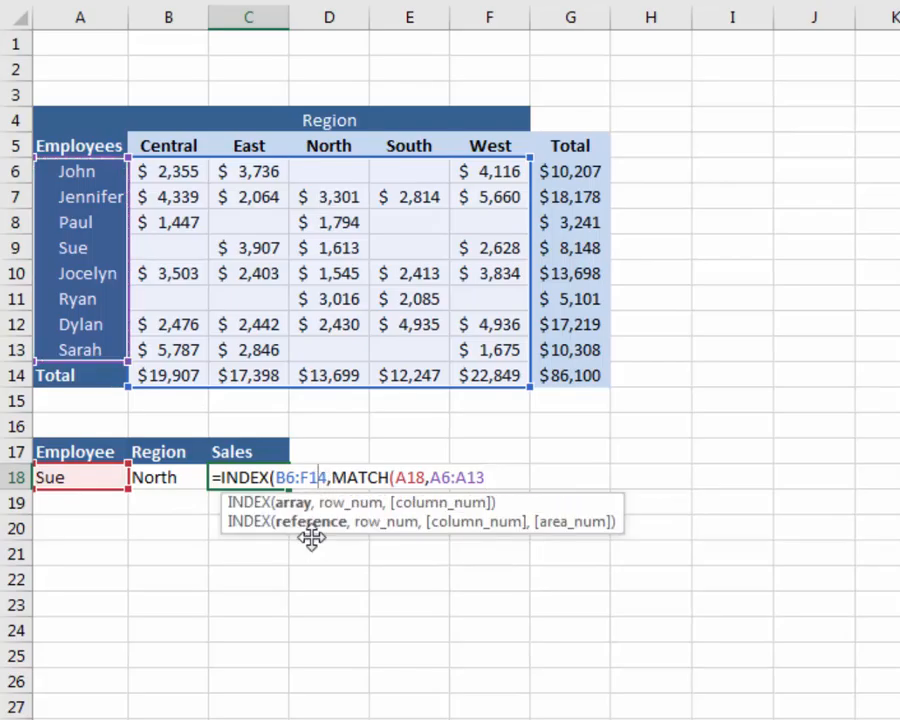
pyautogui.press('Delete')
pyautogui.write('3')
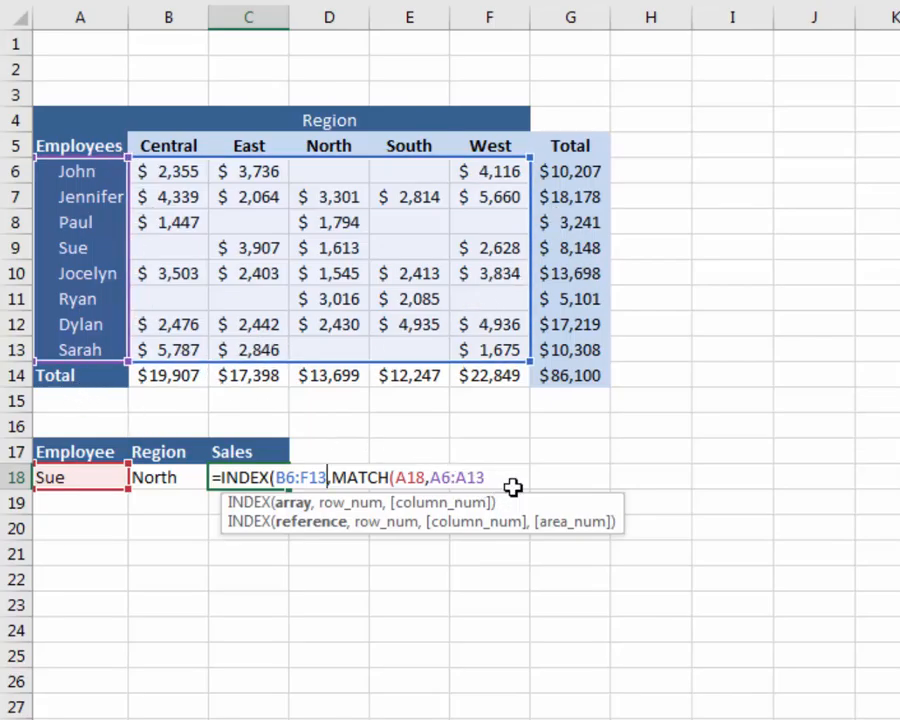
# Step: Complete the row MATCH with match type 0 and continue to the column number argument
pyautogui.click(485, 477)
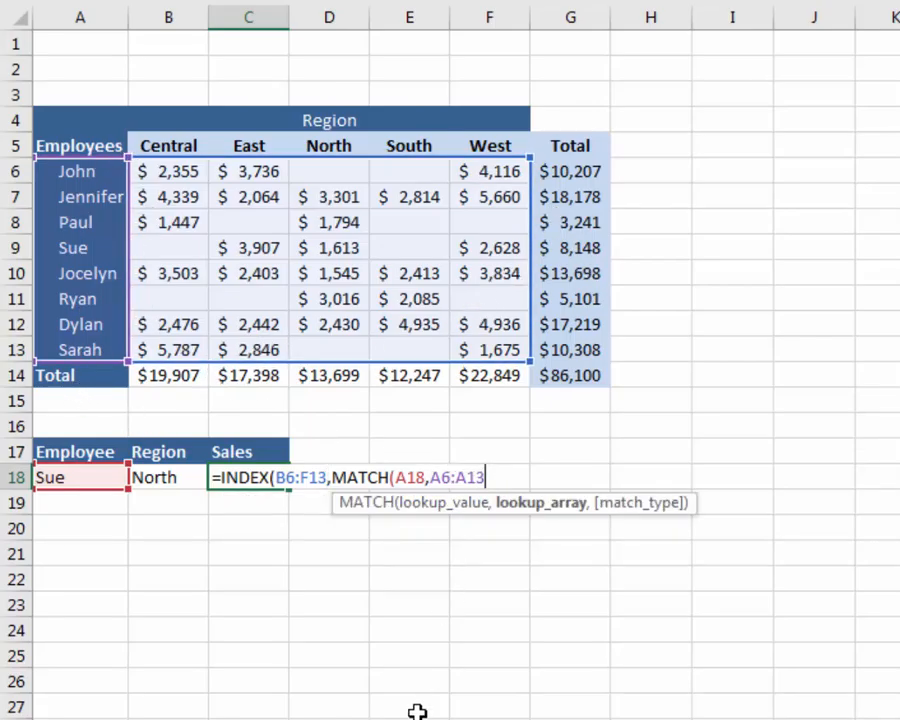
pyautogui.write(',0')
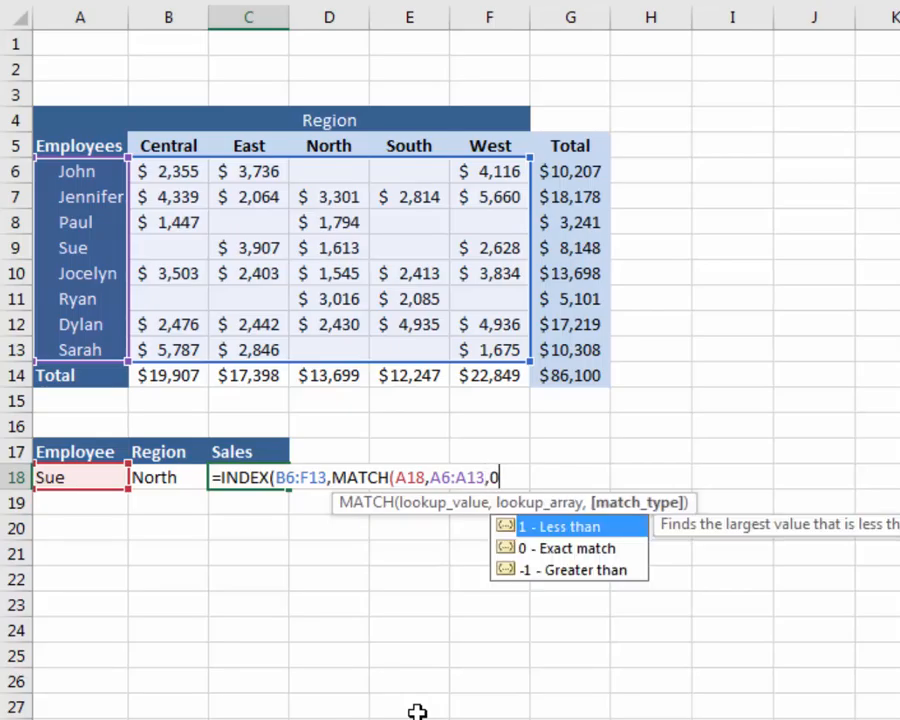
pyautogui.write(')')
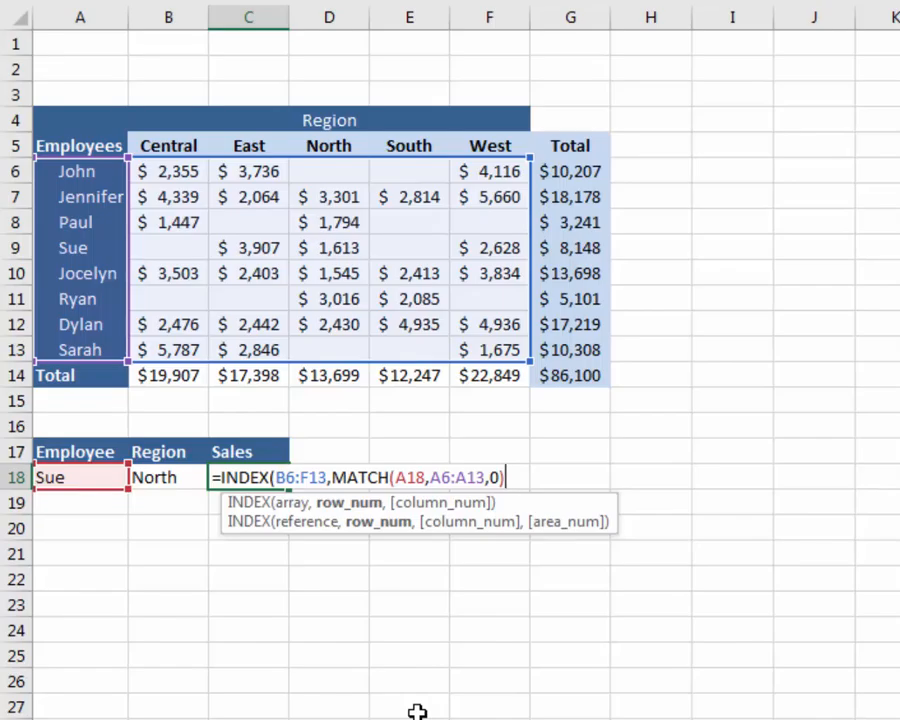
pyautogui.write(',')
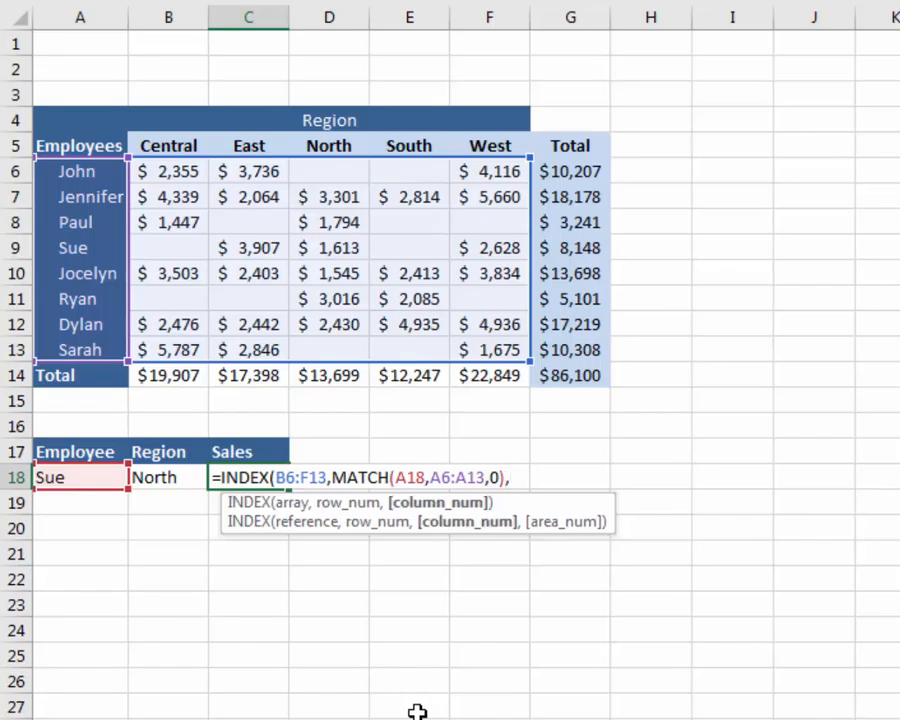
# Step: Nest a second MATCH for the column number with B18, B5:F5 and match type 0, and enter the C18 formula
pyautogui.write('MATCH(')
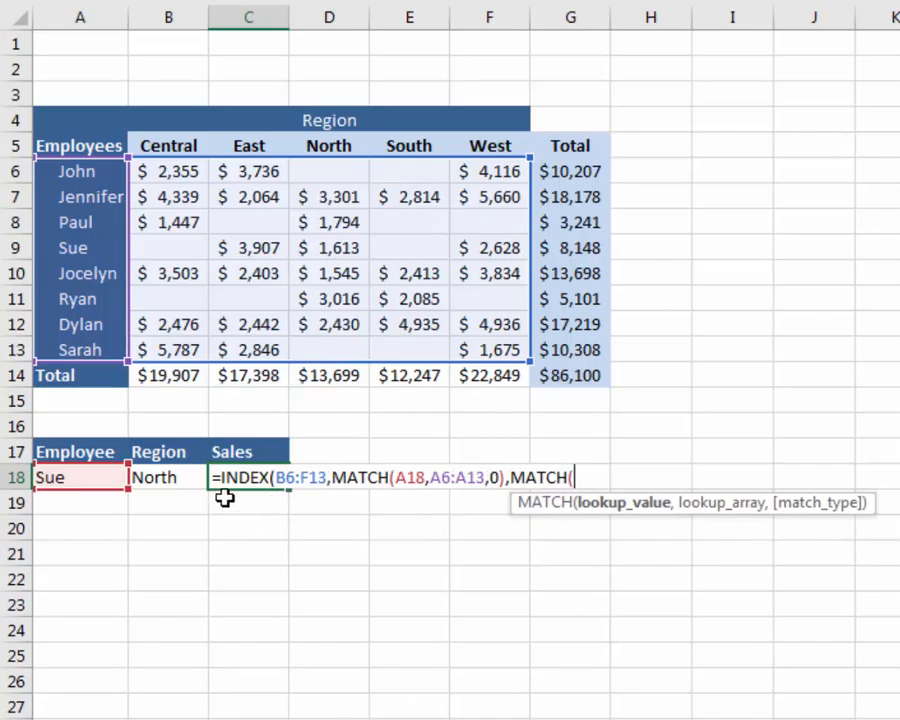
pyautogui.click(163, 475)
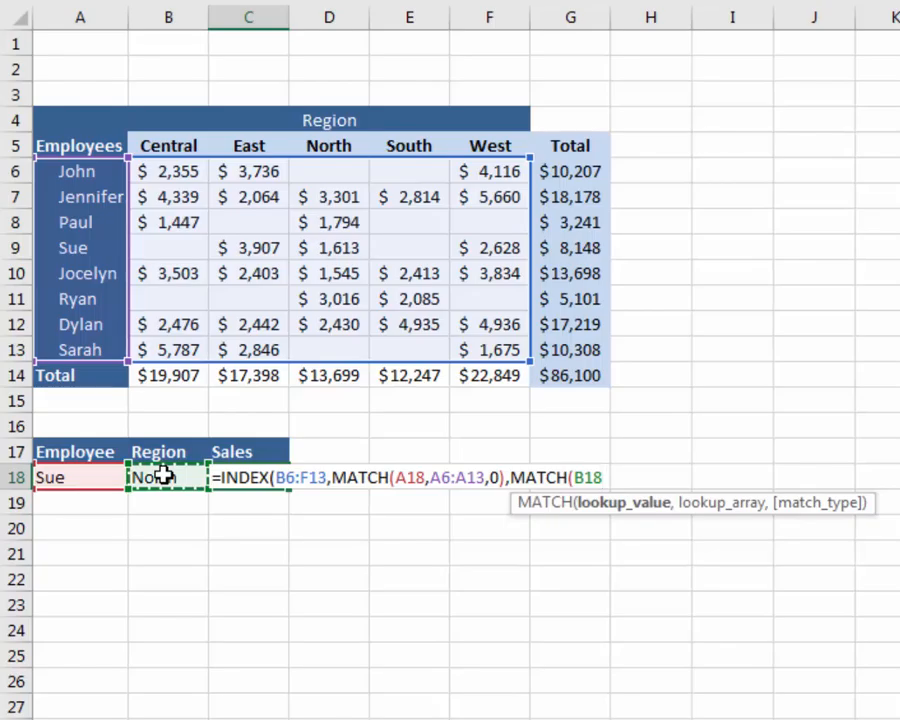
pyautogui.write(',')
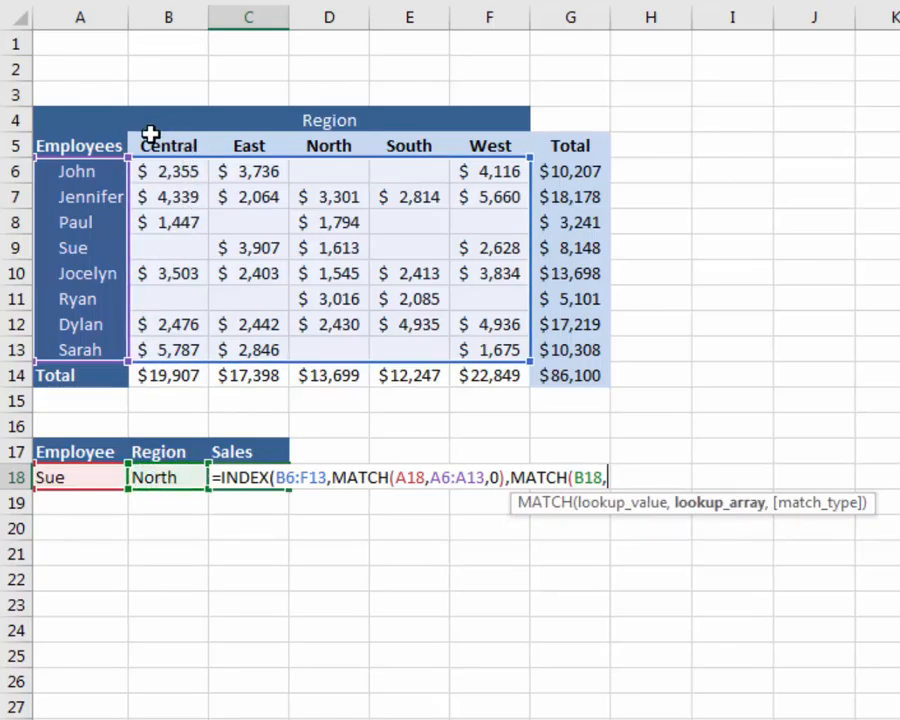
pyautogui.moveTo(150, 145); pyautogui.dragTo(482, 145)
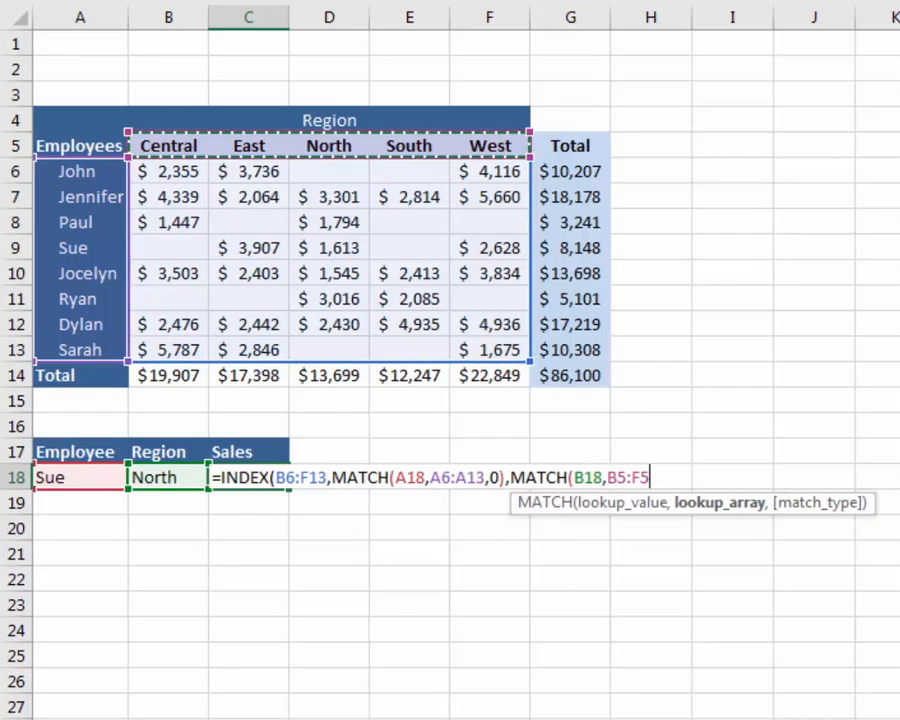
pyautogui.write(',')
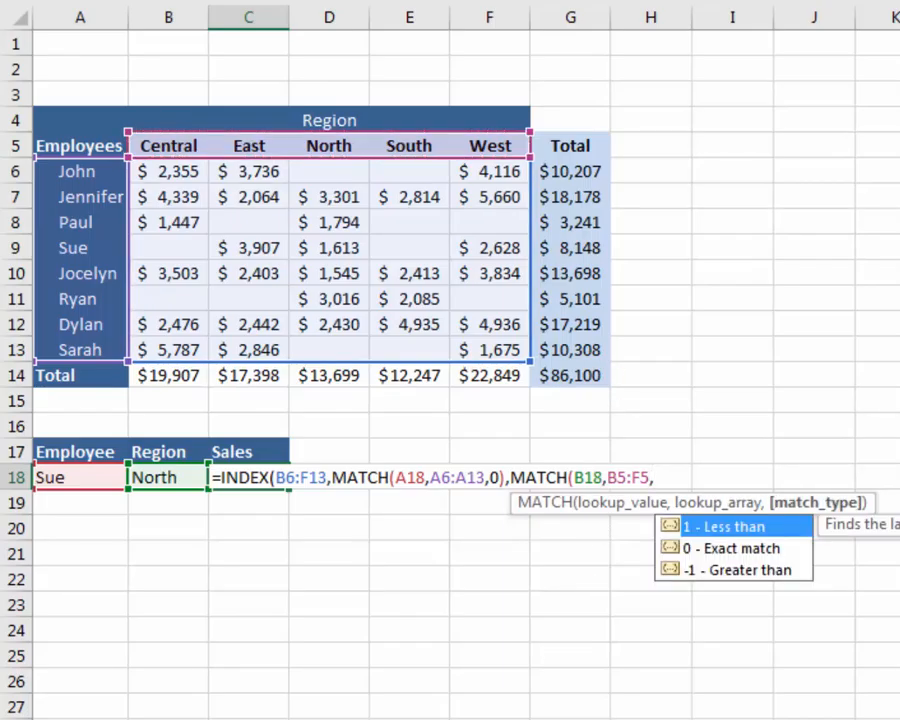
pyautogui.write('0)')
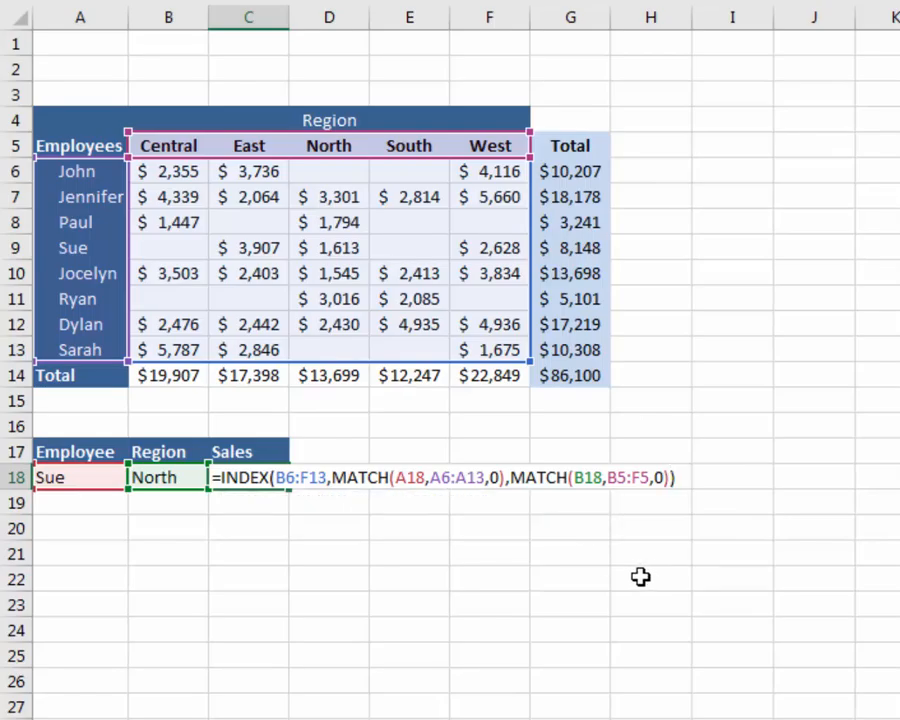
pyautogui.press('Return')
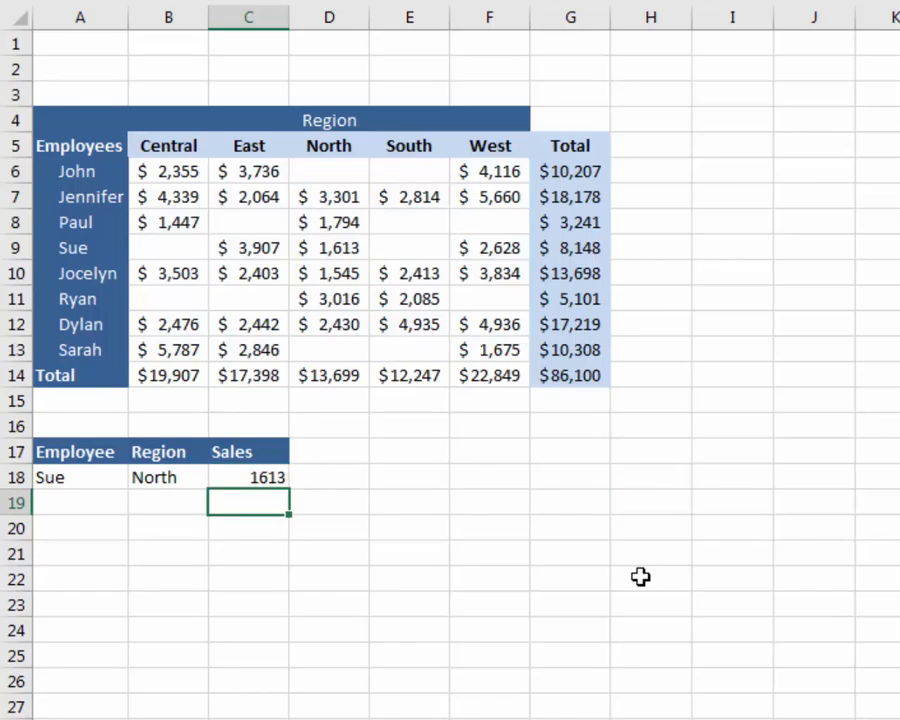
# Step: Change the lookup employee in A18 to the one listed in row 12 and check the Sales result in C18
pyautogui.click(260, 474)
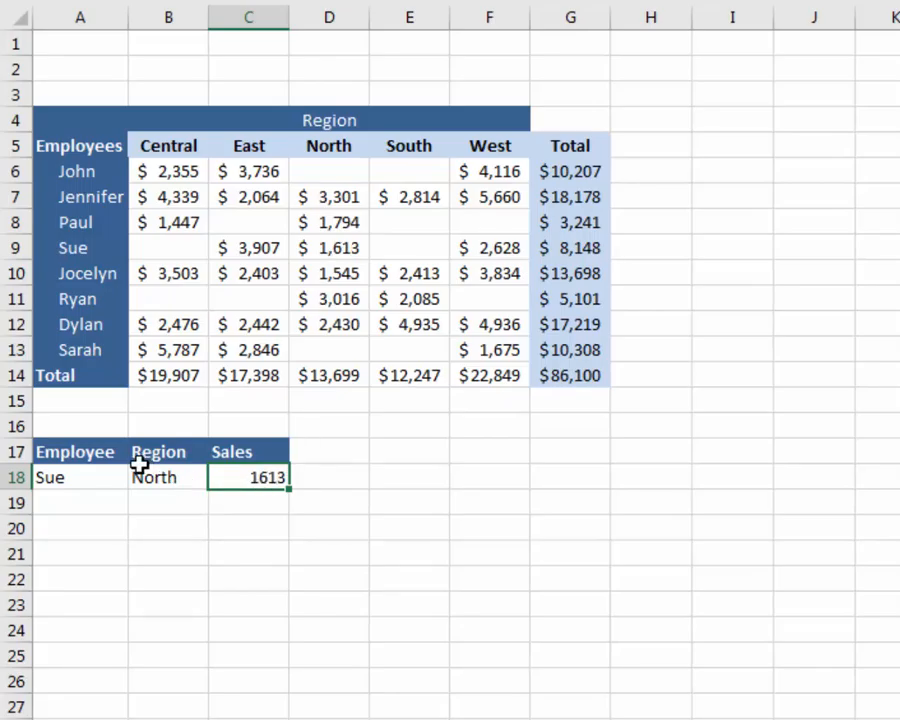
pyautogui.click(60, 477)
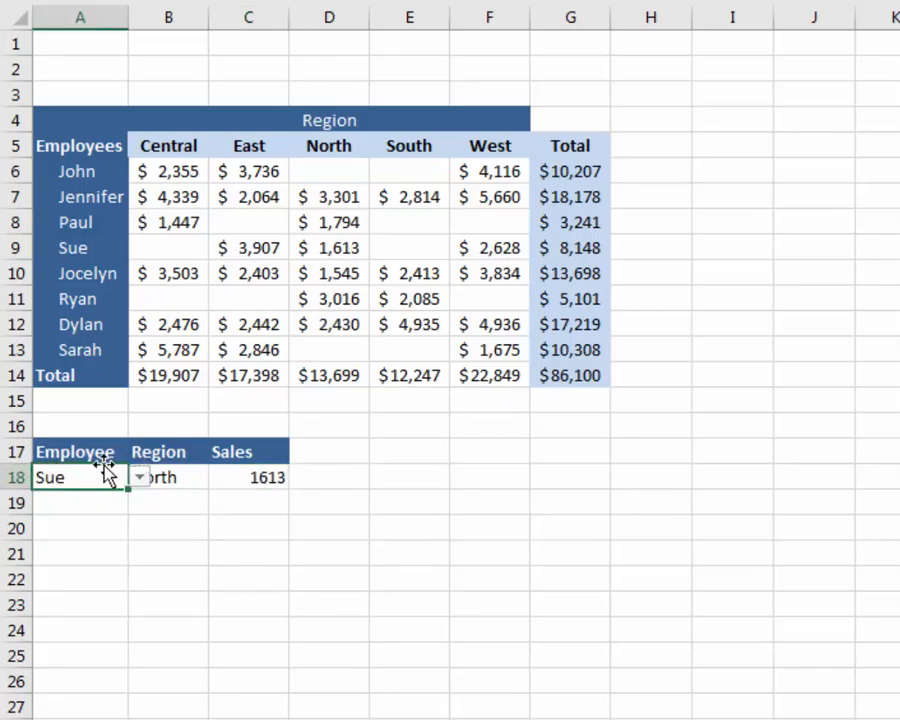
pyautogui.click(138, 478)
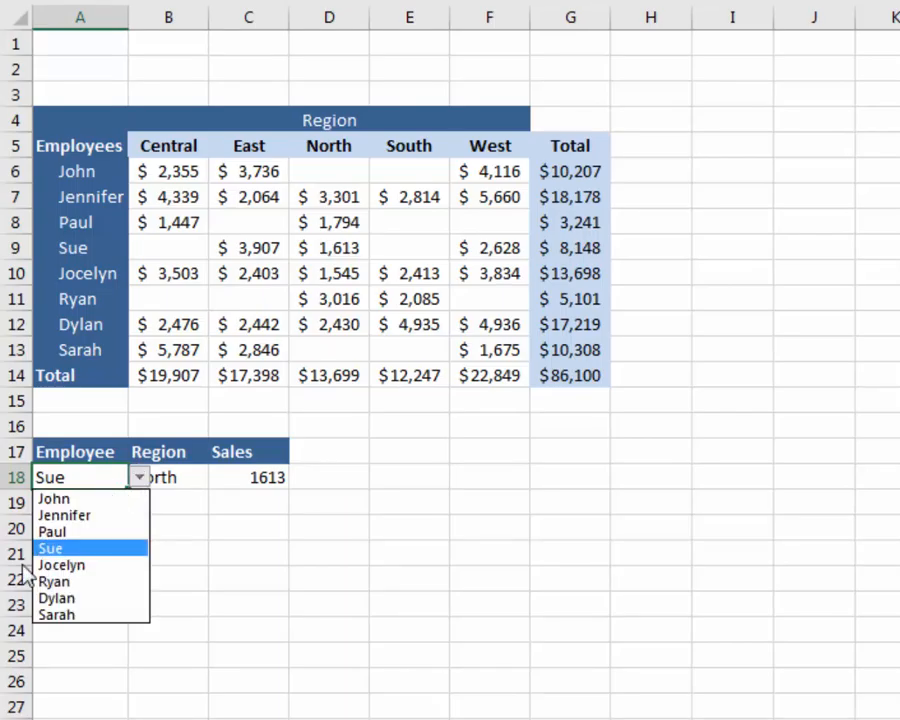
pyautogui.click(56, 598)
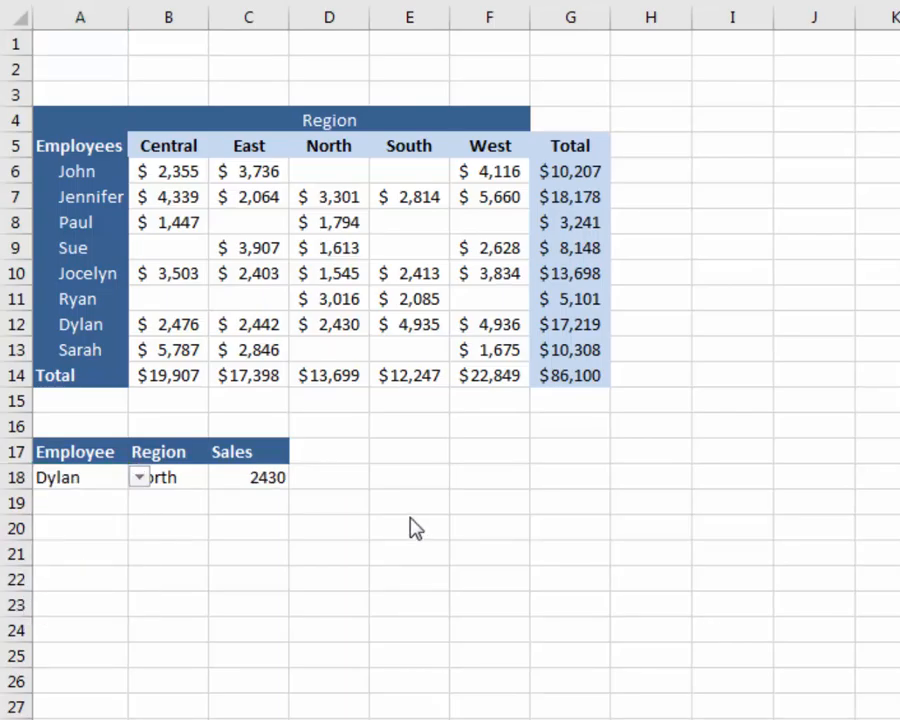
pyautogui.click(267, 479)
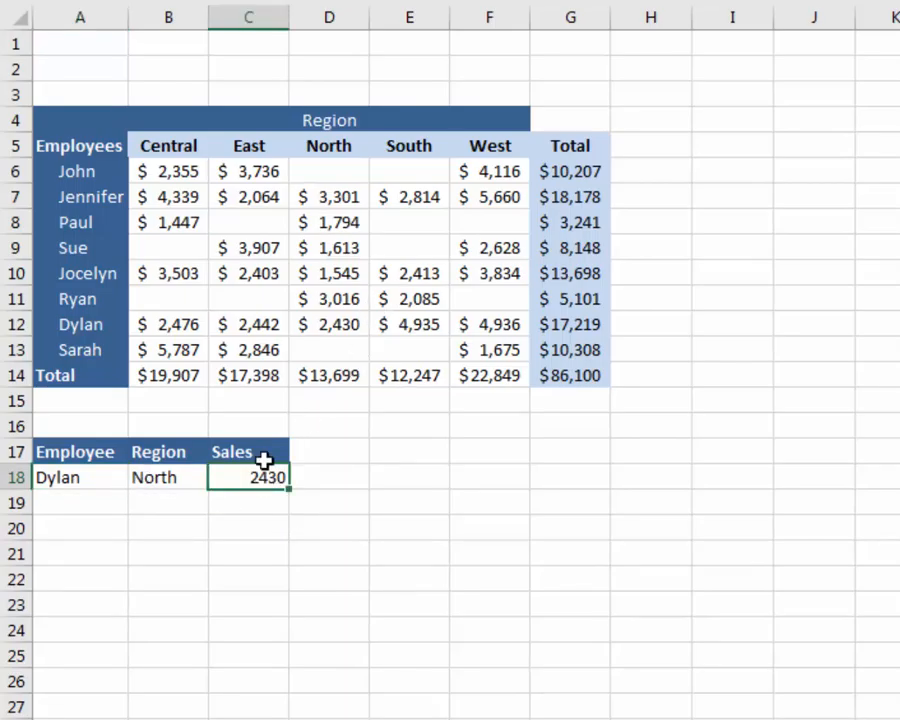
# Step: Change the lookup region in B18 to Central and check the Sales formula in C18
pyautogui.click(147, 467)
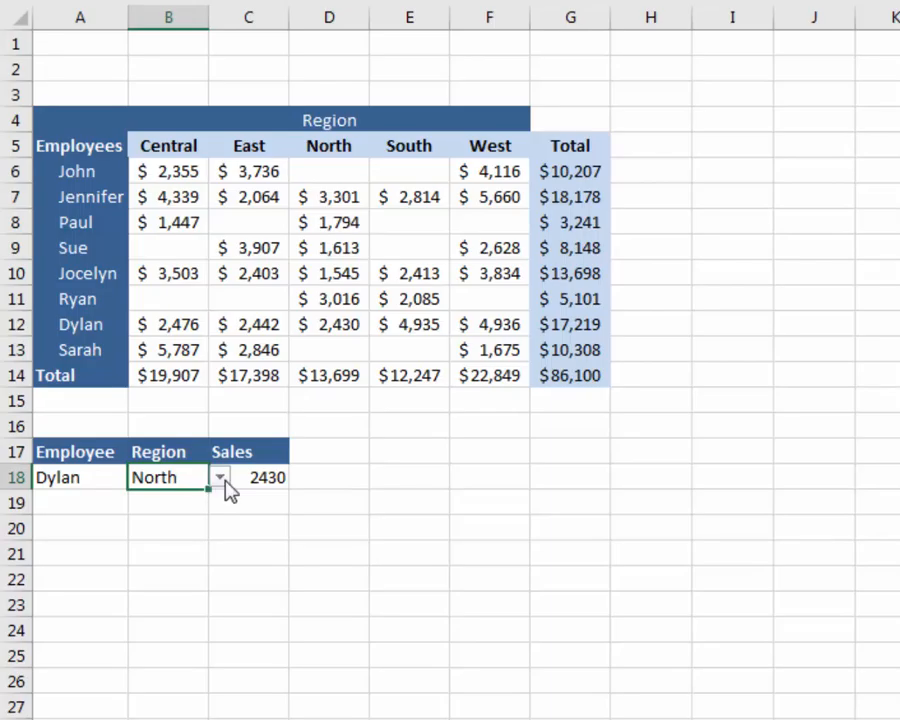
pyautogui.click(221, 479)
pyautogui.click(148, 497)
pyautogui.click(252, 484)
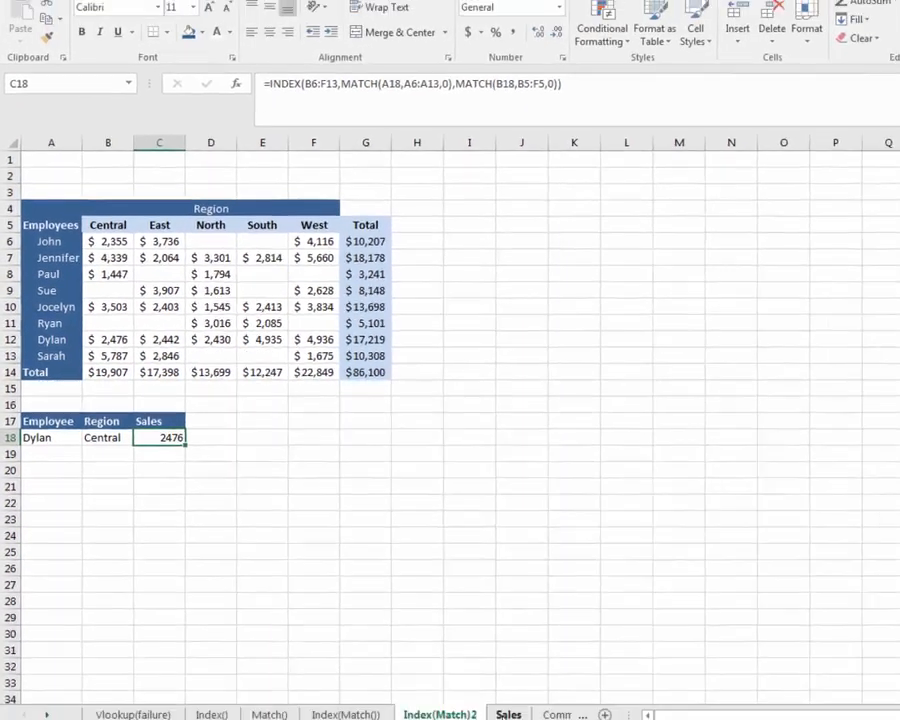
# Step: Examine the Sales sheet's address, city and selling agent entries and its empty Commission column
pyautogui.click(437, 666)
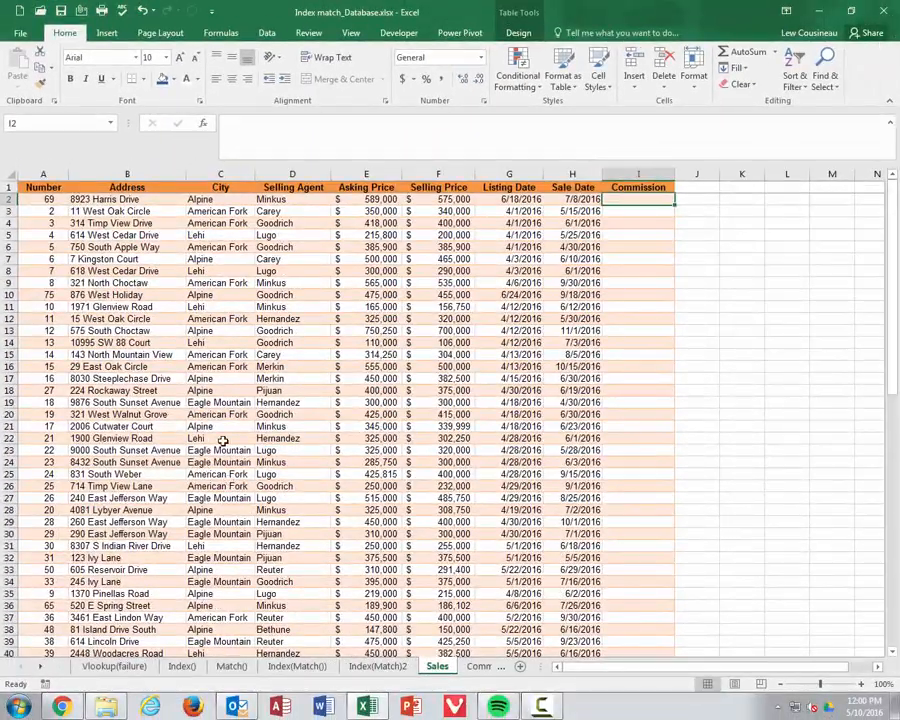
pyautogui.click(106, 342)
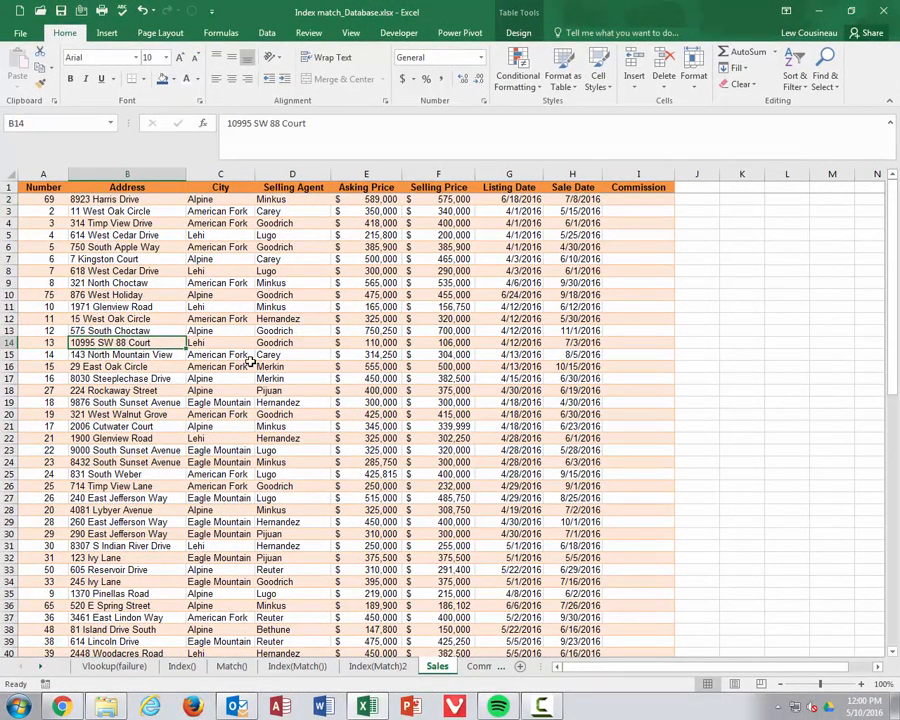
pyautogui.scroll(-6, 250, 362)
pyautogui.scroll(6, 250, 362)
pyautogui.click(213, 233)
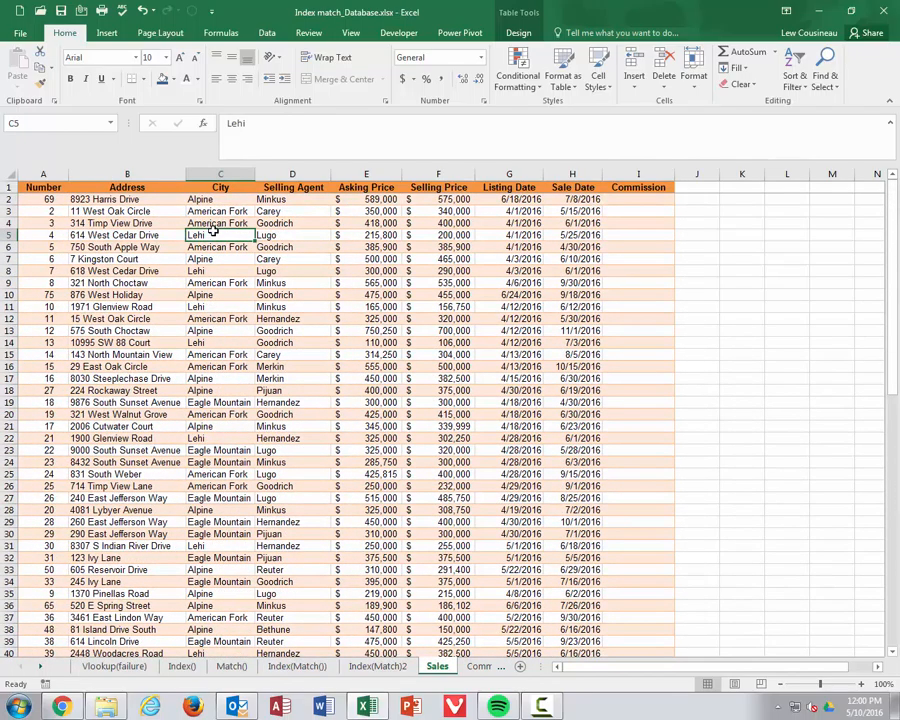
pyautogui.click(226, 212)
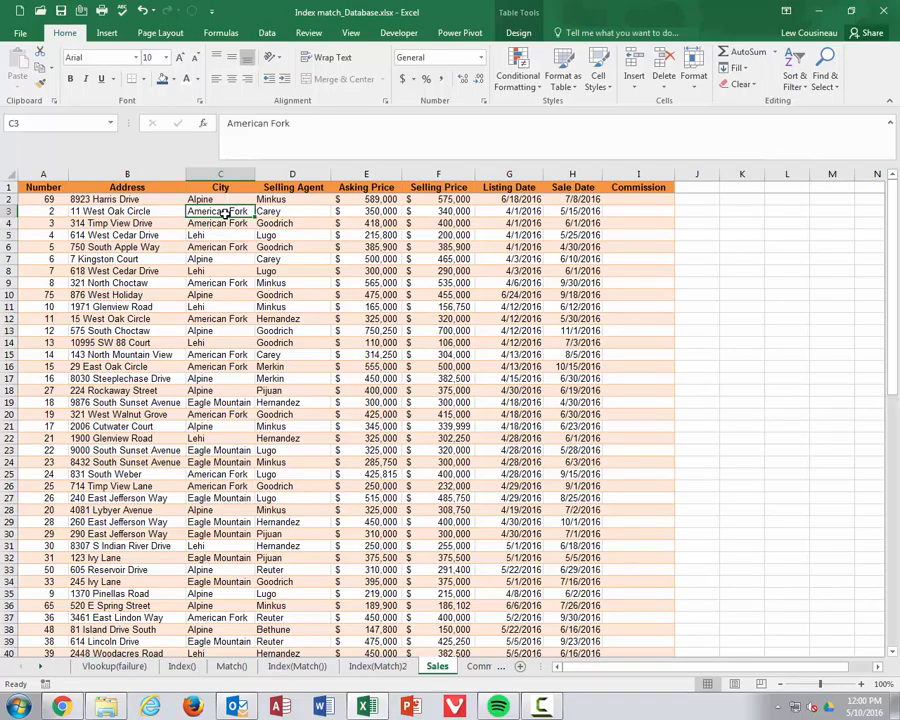
pyautogui.click(287, 201)
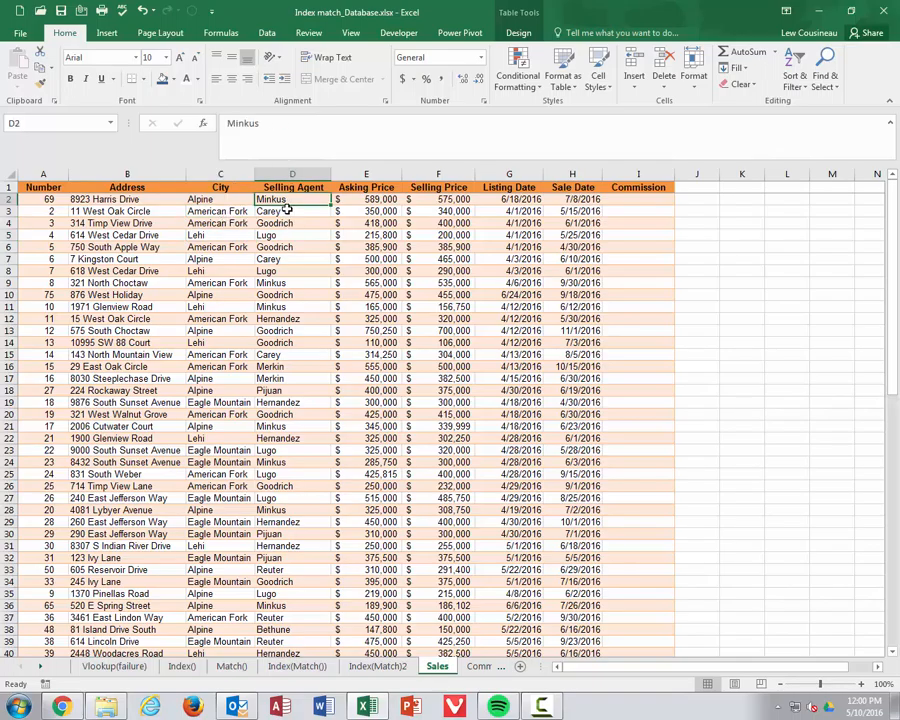
pyautogui.click(645, 204)
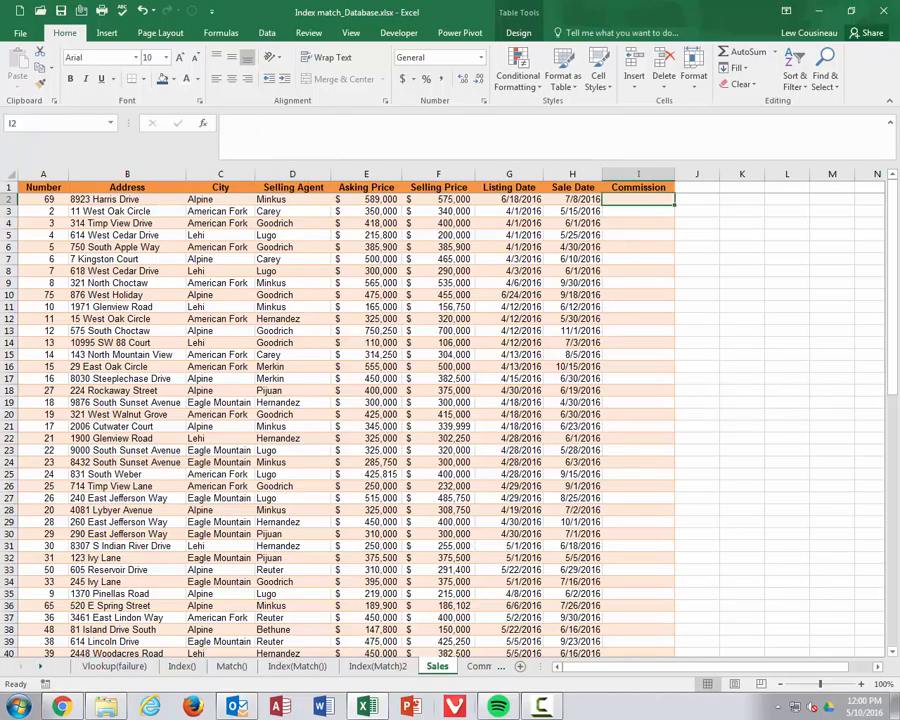
# Step: Examine the commission rate table on the sheet after Sales, including its agent rows and city columns
pyautogui.click(466, 667)
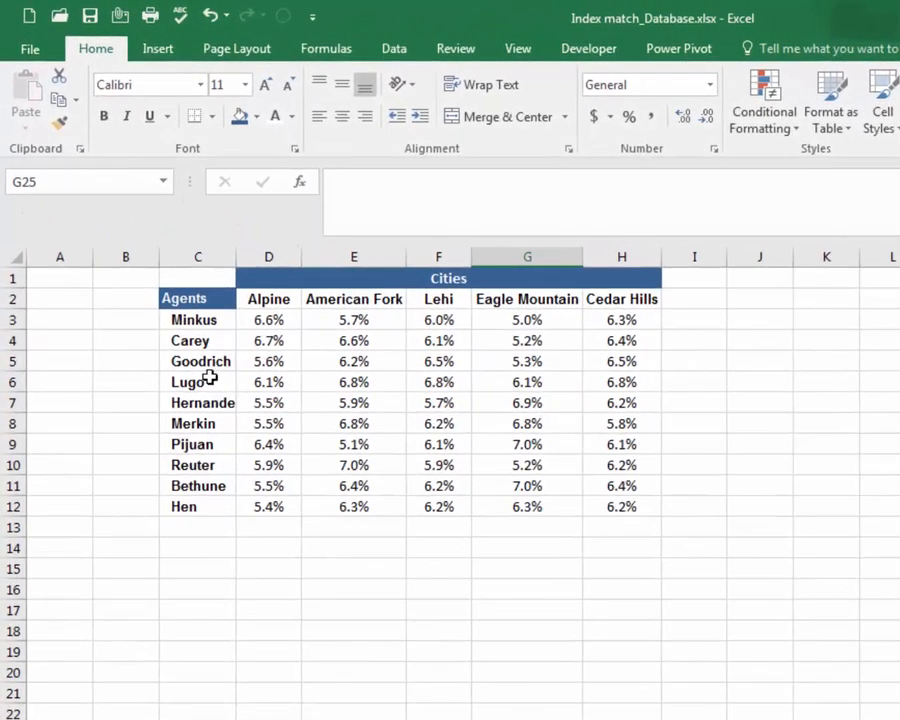
pyautogui.click(209, 375)
pyautogui.click(329, 416)
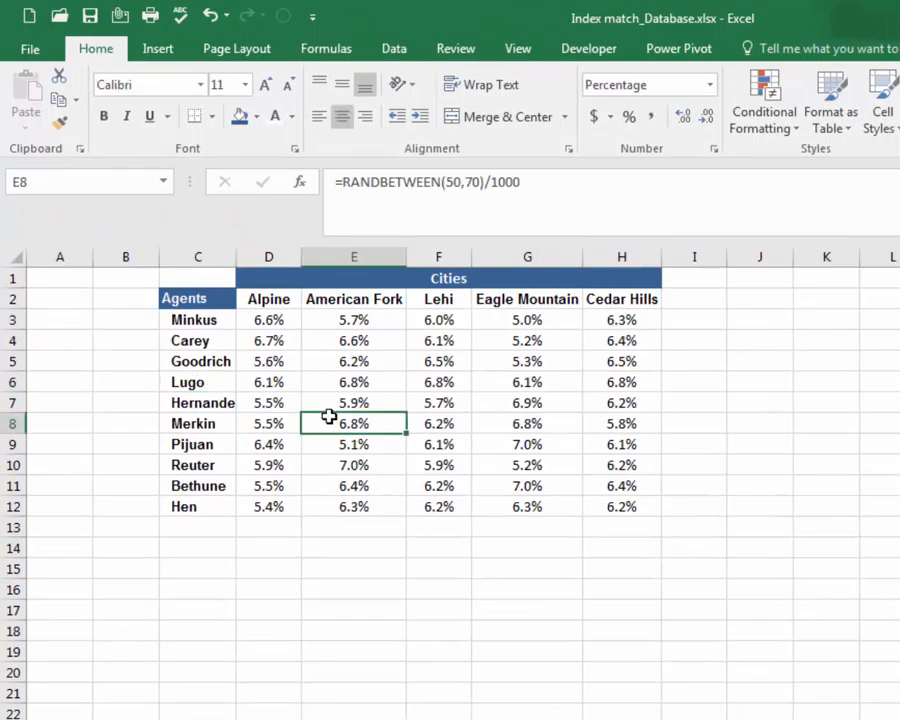
pyautogui.click(183, 322)
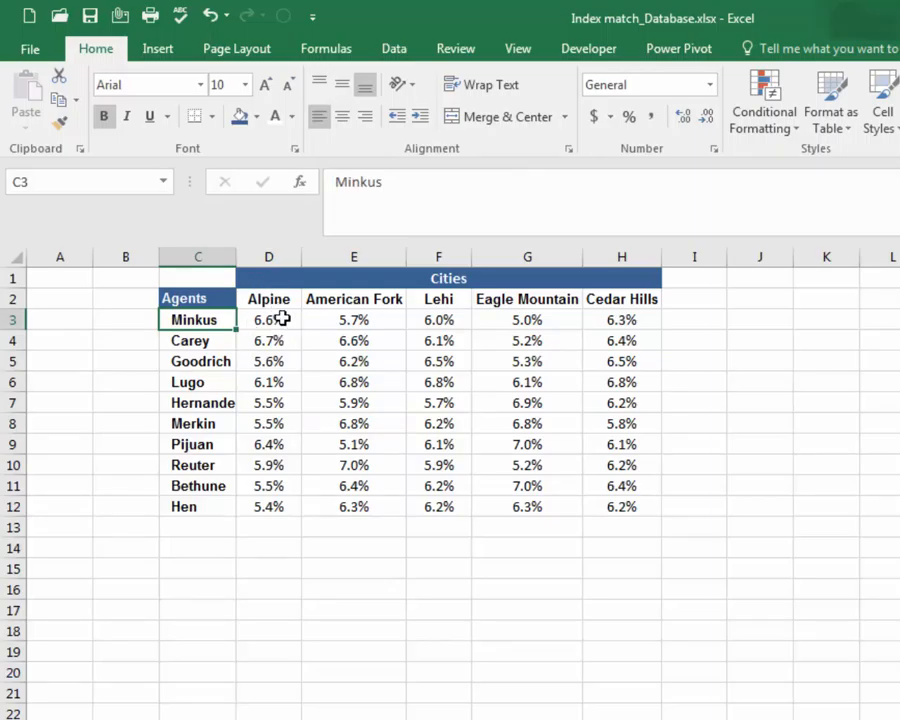
pyautogui.click(360, 317)
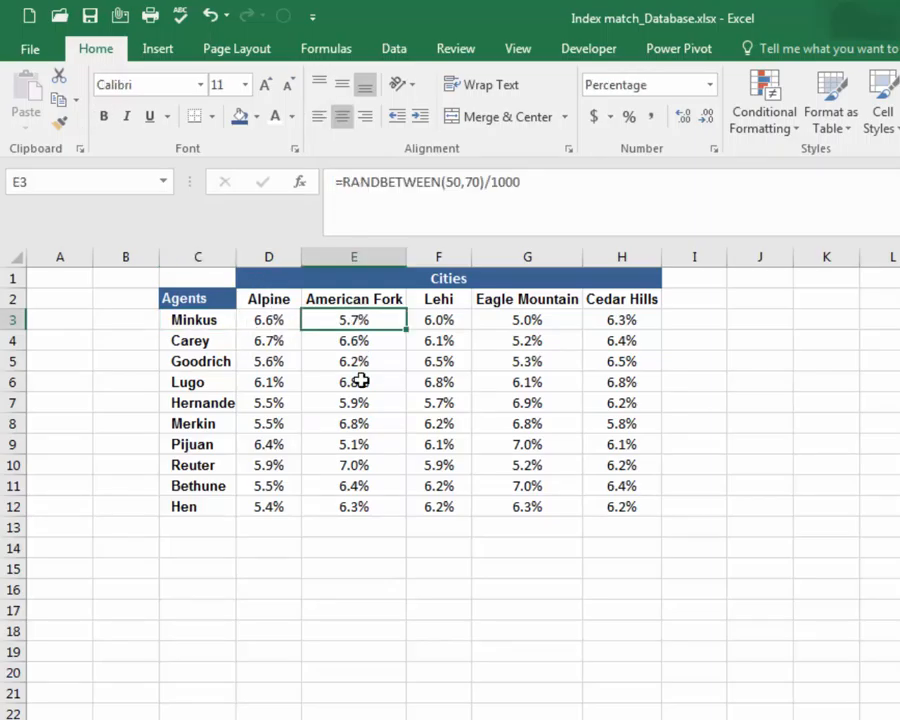
pyautogui.click(457, 321)
pyautogui.moveTo(320, 386); pyautogui.dragTo(518, 504)
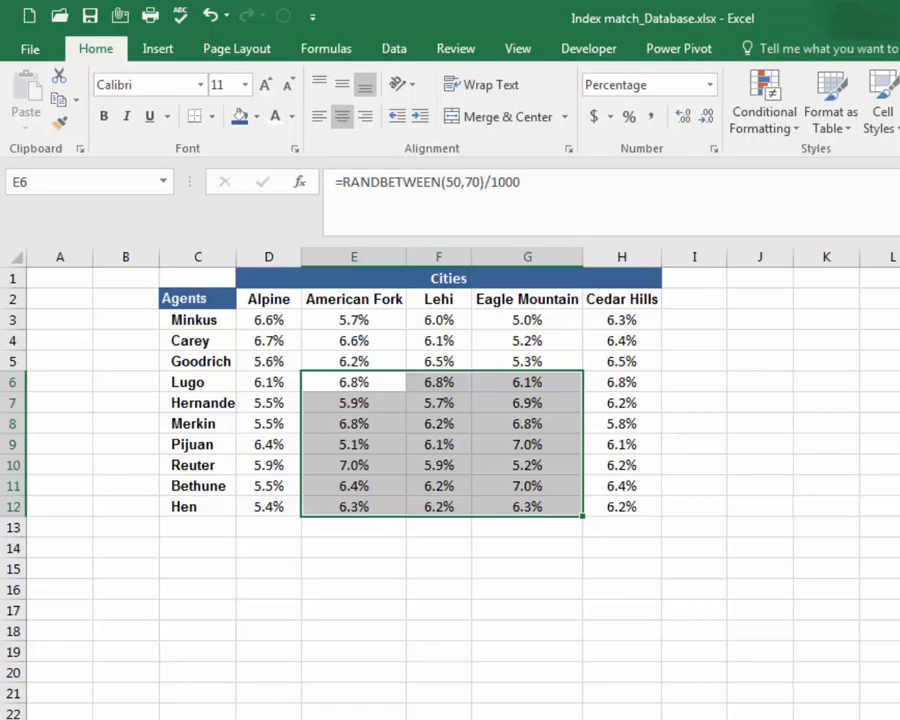
pyautogui.hotkey('alt', 'Tab')
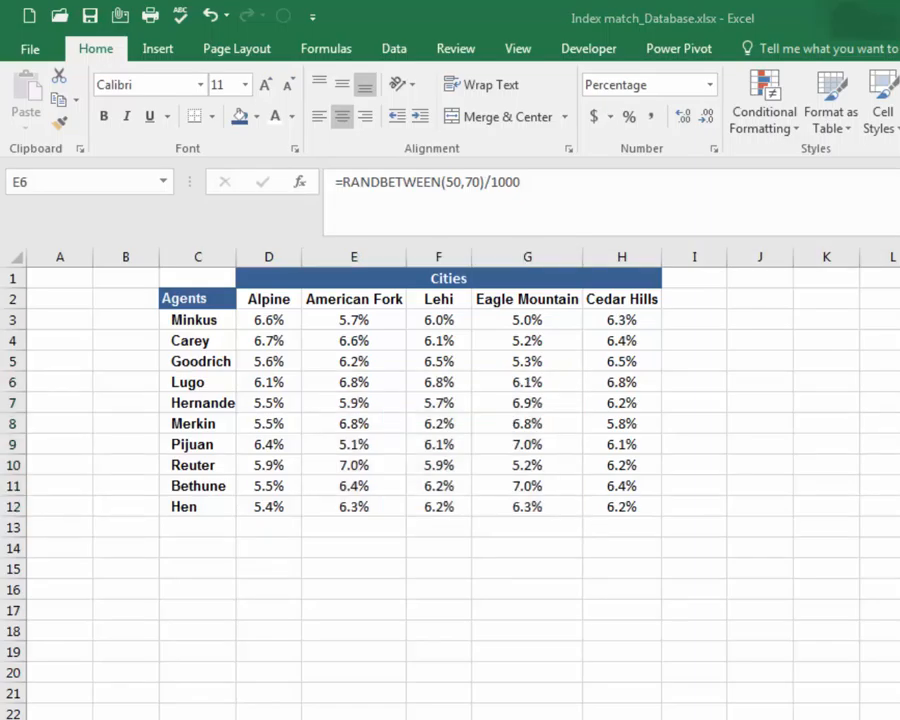
pyautogui.hotkey('alt', 'Tab')
pyautogui.click(438, 630)
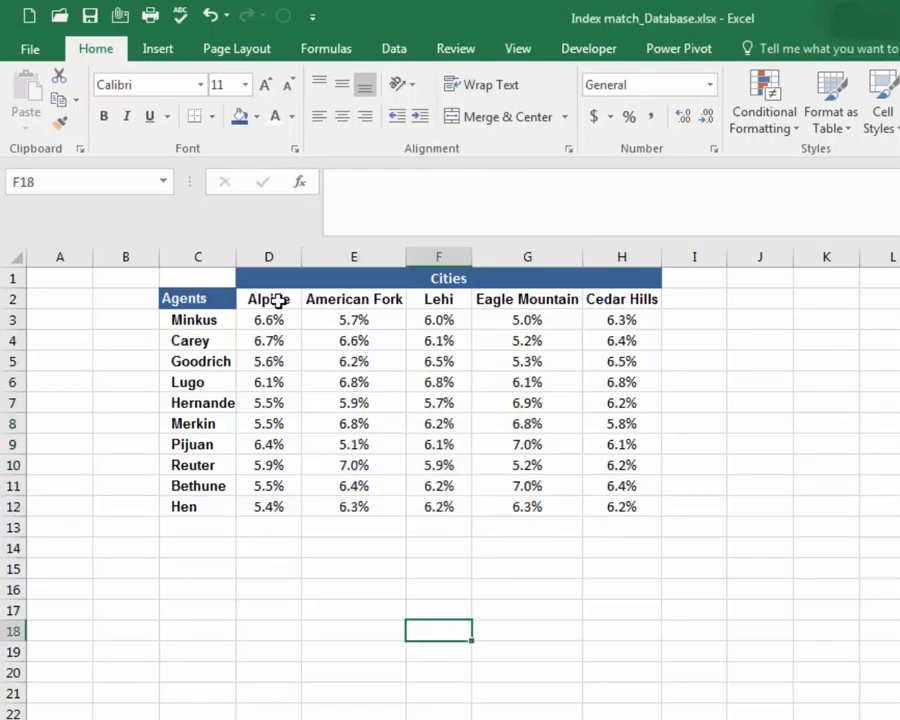
pyautogui.moveTo(278, 301); pyautogui.dragTo(612, 298)
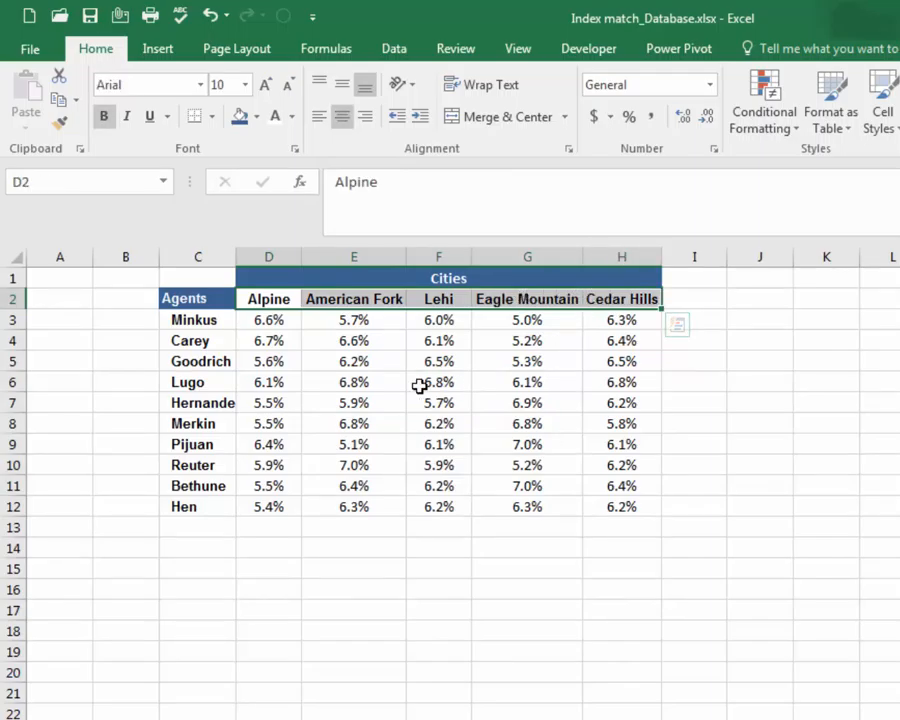
pyautogui.moveTo(209, 316); pyautogui.dragTo(201, 503)
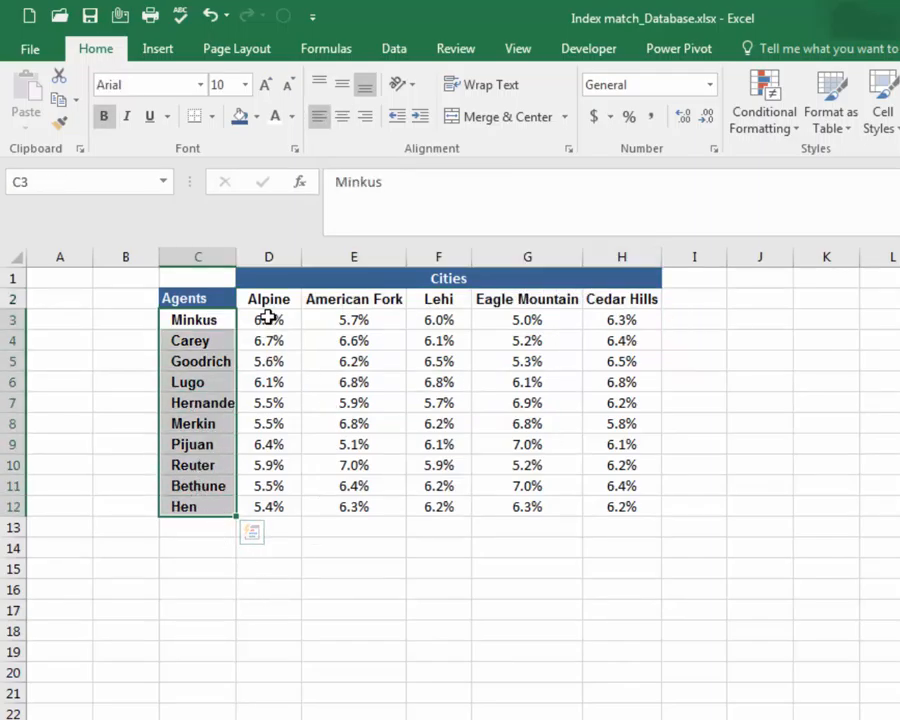
# Step: Name the commission rate range D3:H12 Commission
pyautogui.moveTo(268, 318); pyautogui.dragTo(597, 505)
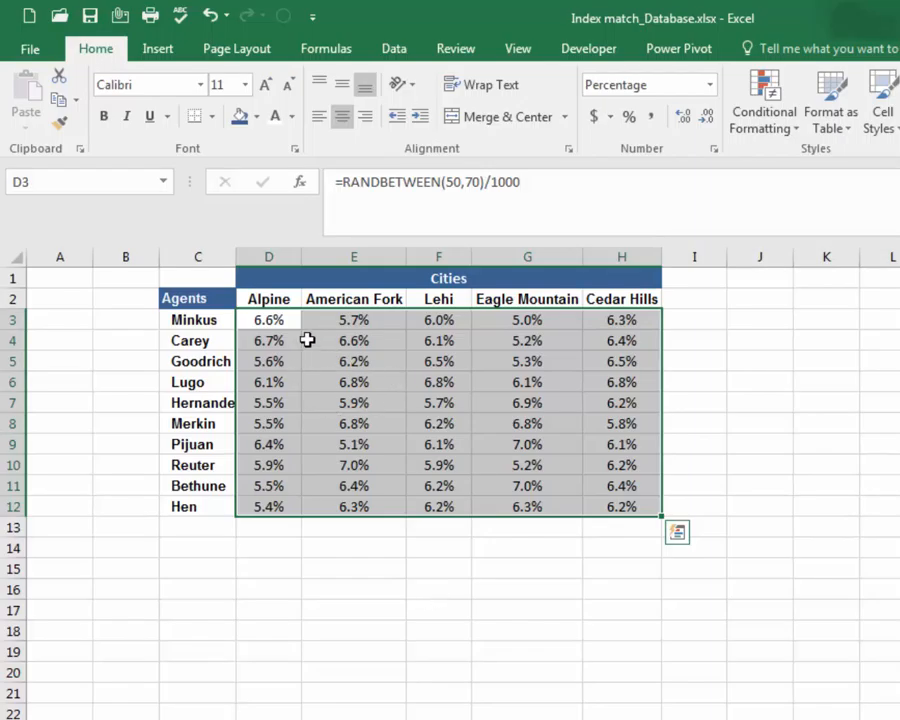
pyautogui.click(82, 189)
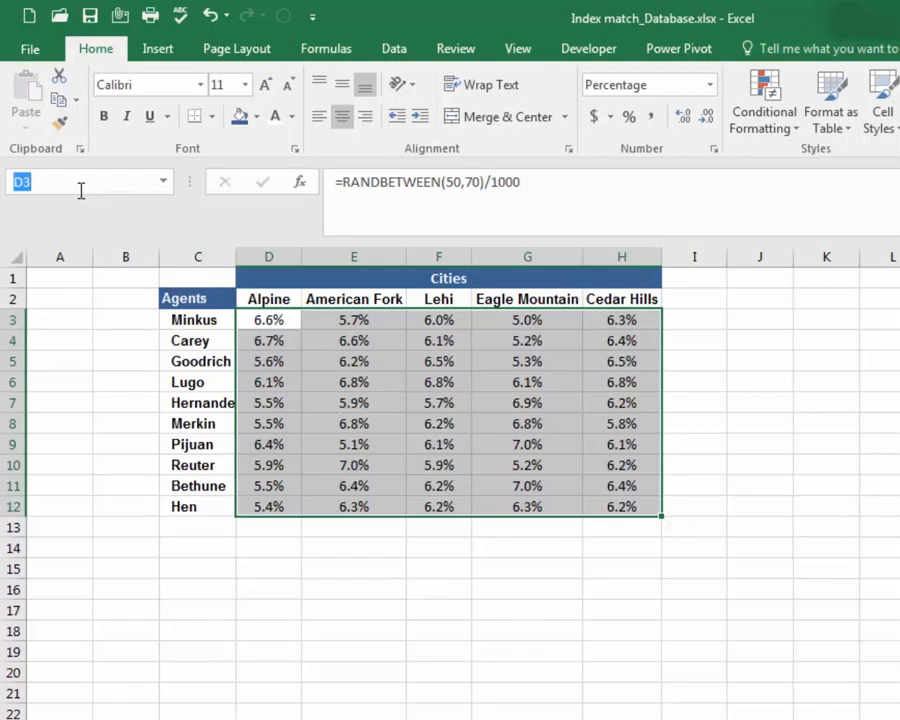
pyautogui.write('Commission')
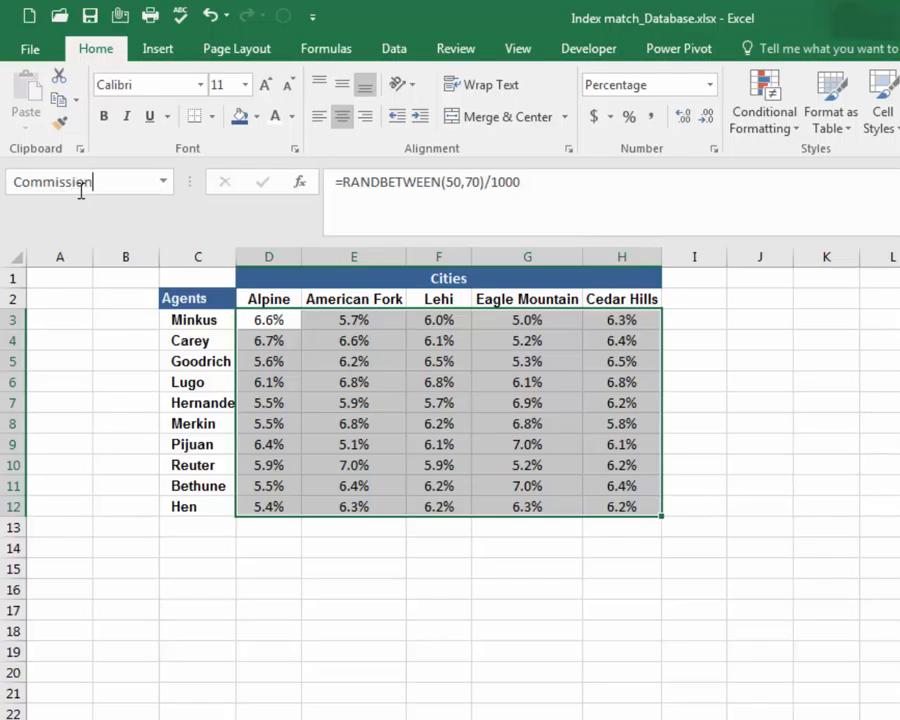
pyautogui.press('Return')
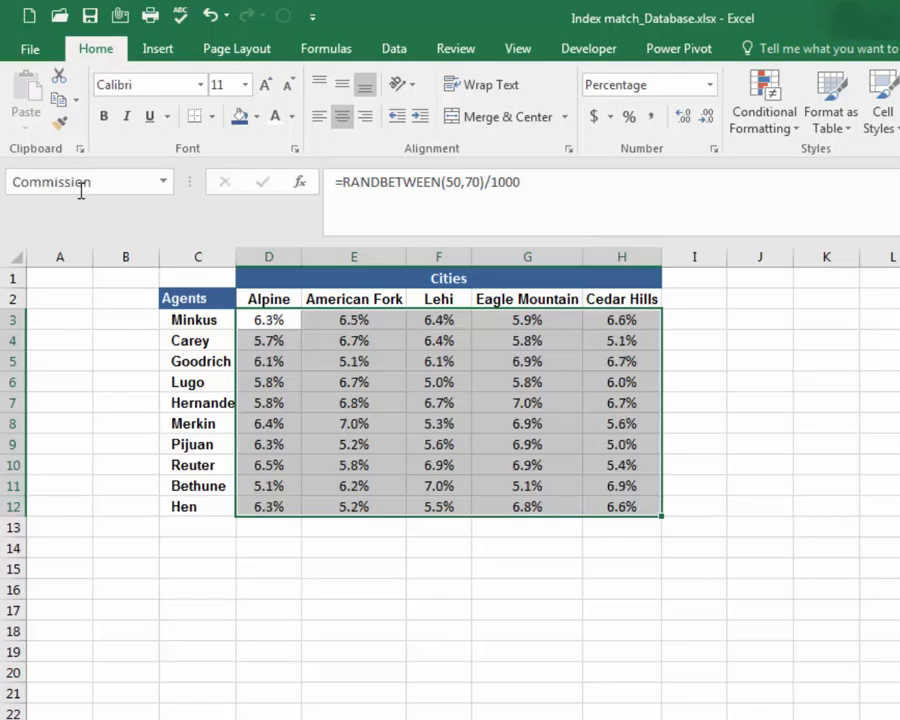
# Step: Name the city header range D2:H2 Cities
pyautogui.moveTo(262, 298); pyautogui.dragTo(595, 297)
pyautogui.click(87, 183)
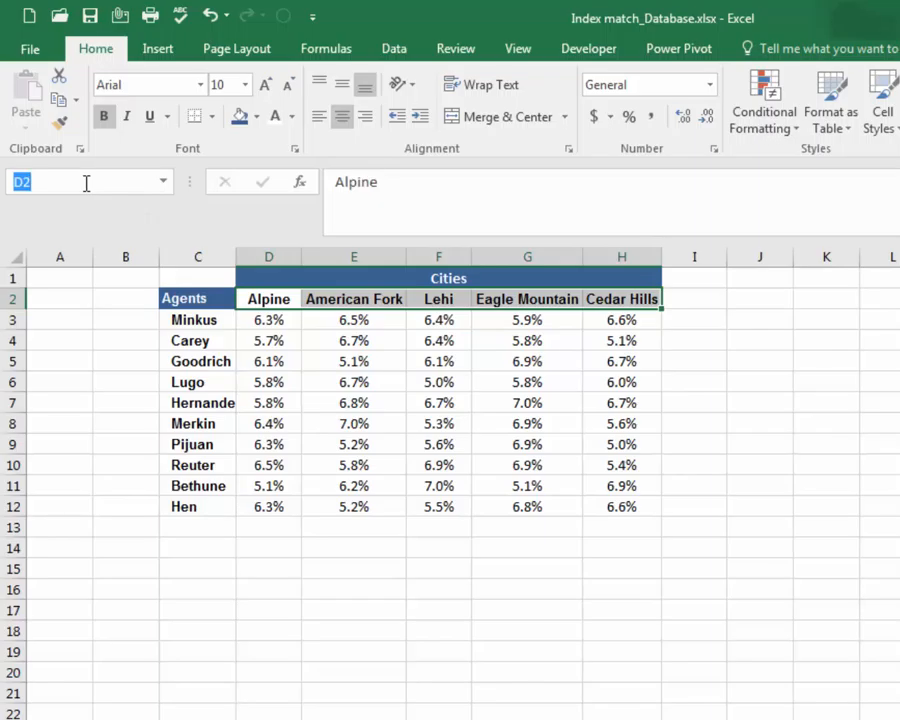
pyautogui.write('Cities')
pyautogui.press('Return')
# Step: Name the agent list range C3:C12 Agents
pyautogui.click(182, 318)
pyautogui.moveTo(182, 318); pyautogui.dragTo(209, 503)
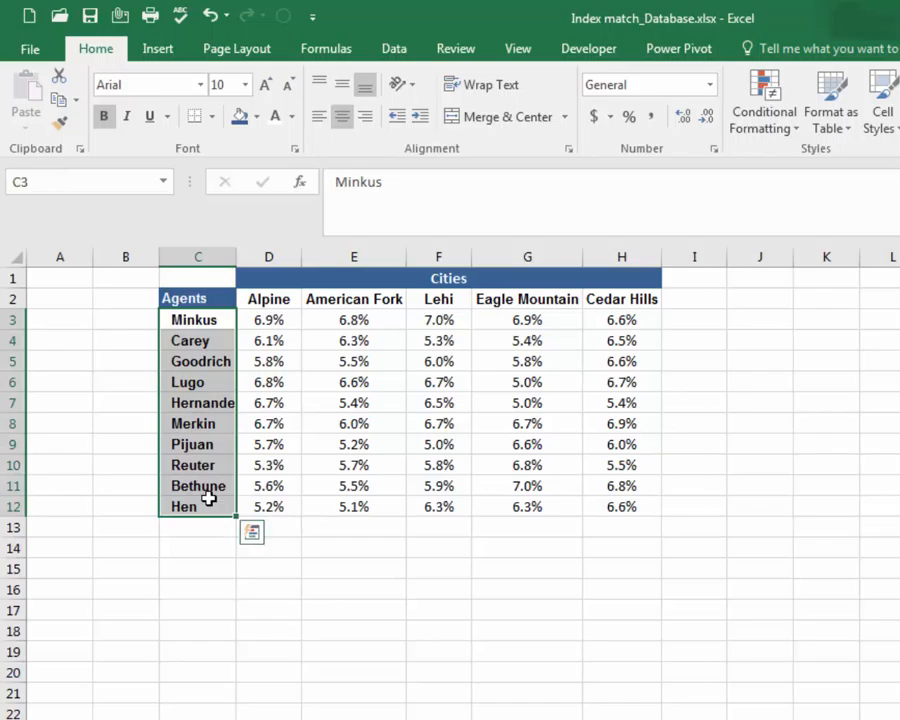
pyautogui.click(46, 183)
pyautogui.write('Agtnts')
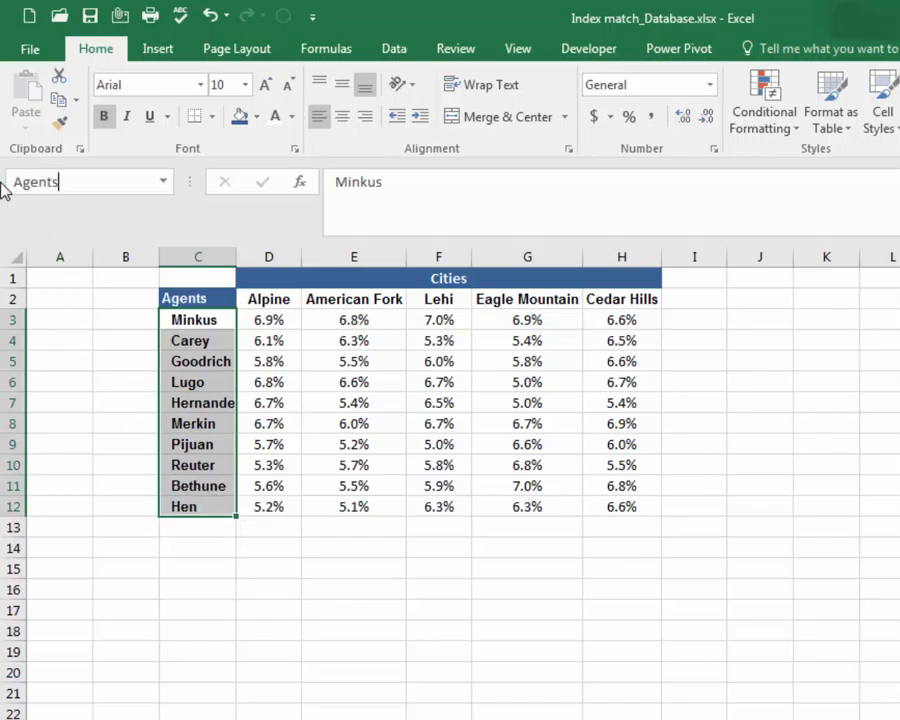
pyautogui.press('Return')
pyautogui.click(351, 341)
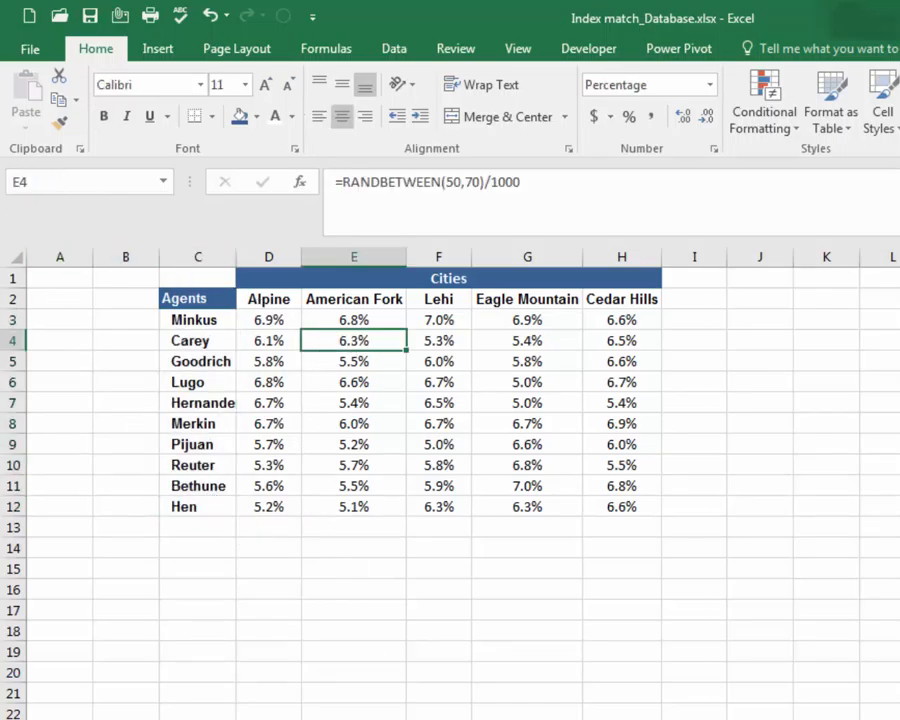
# Step: Start an INDEX formula in cell I2 of the Sales sheet with the named range Commission as its array
pyautogui.hotkey('ctrl', 'pageup')
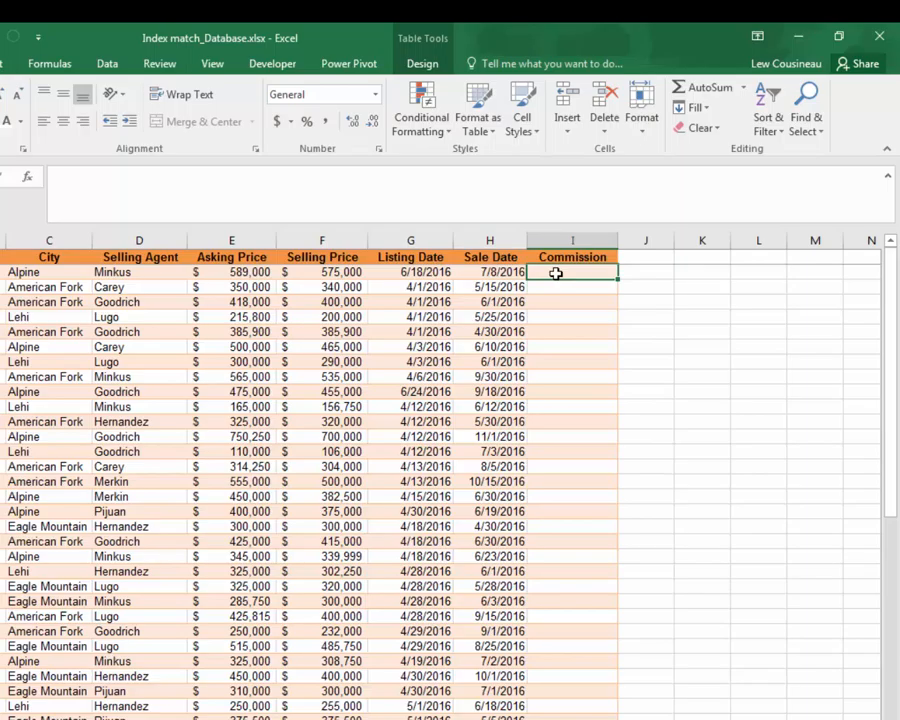
pyautogui.write('=INDEX')
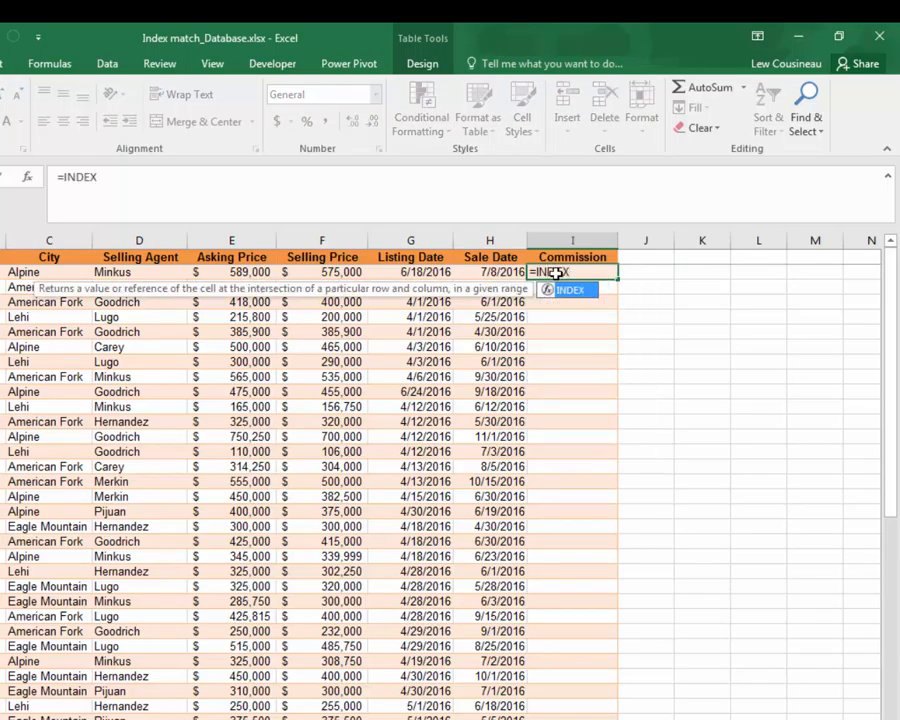
pyautogui.write('(')
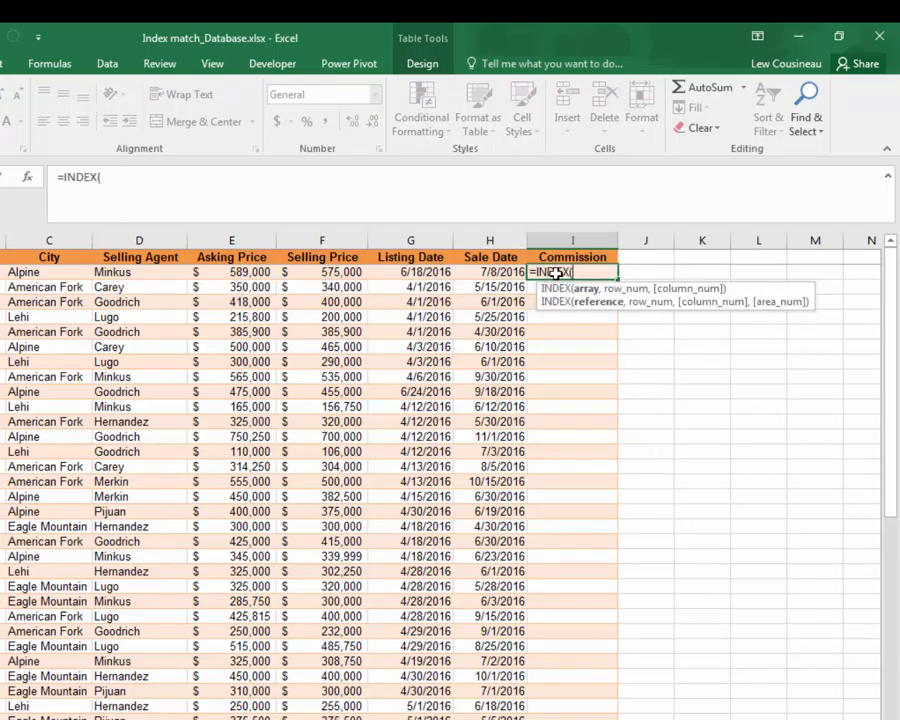
pyautogui.write('com')
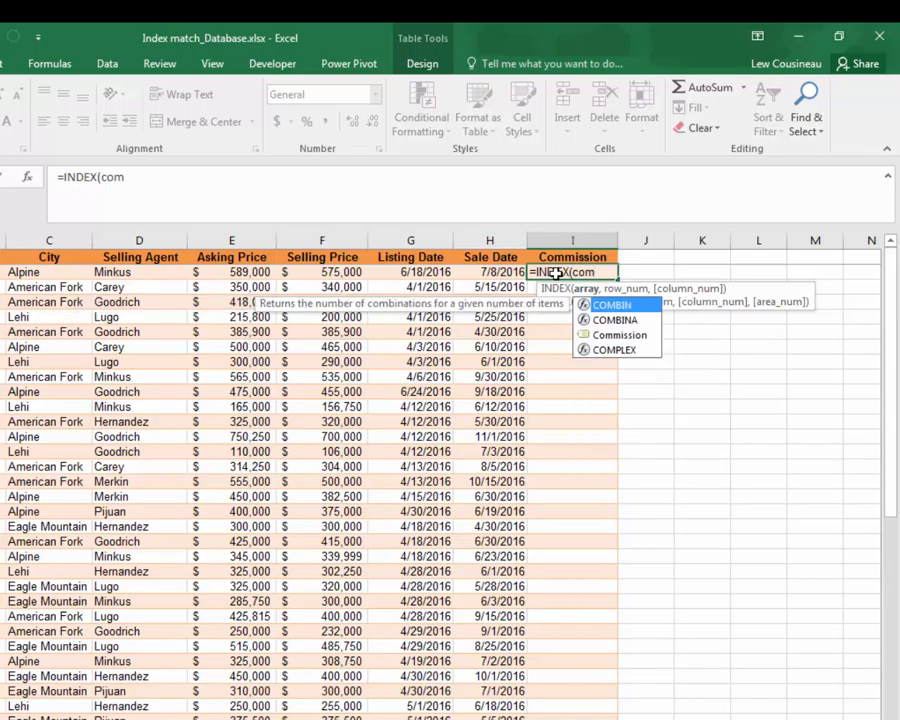
pyautogui.press('Down')
pyautogui.press('Down')
pyautogui.press('Tab')
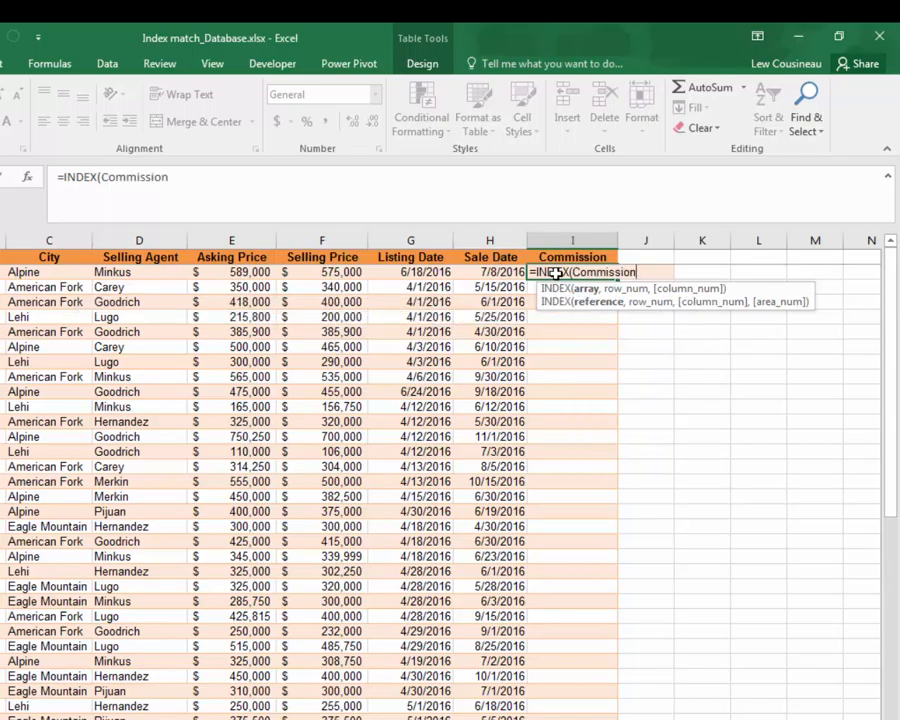
pyautogui.write(',')
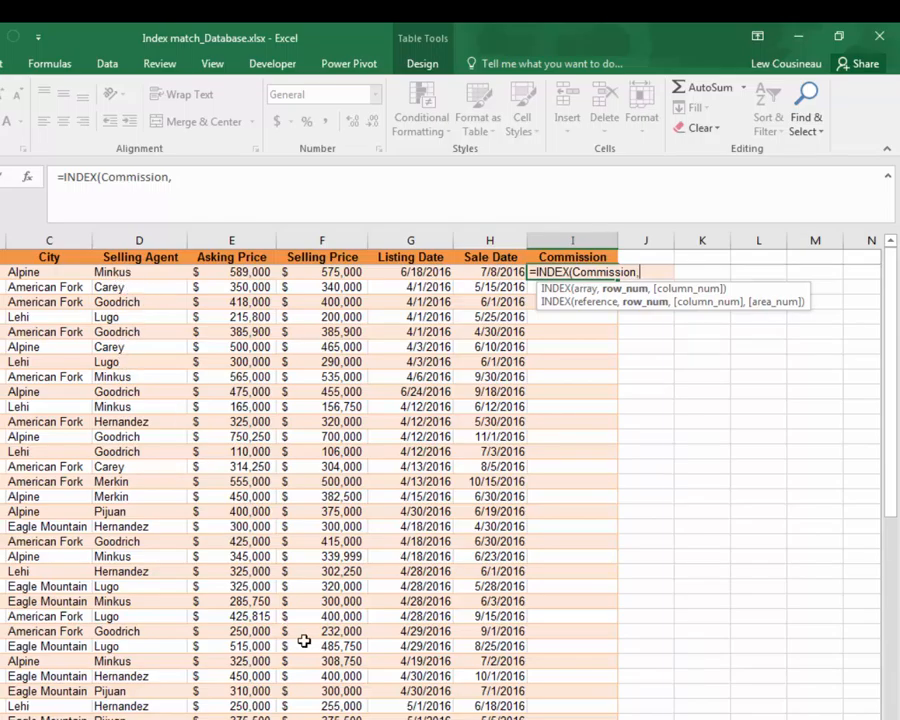
pyautogui.write('M')
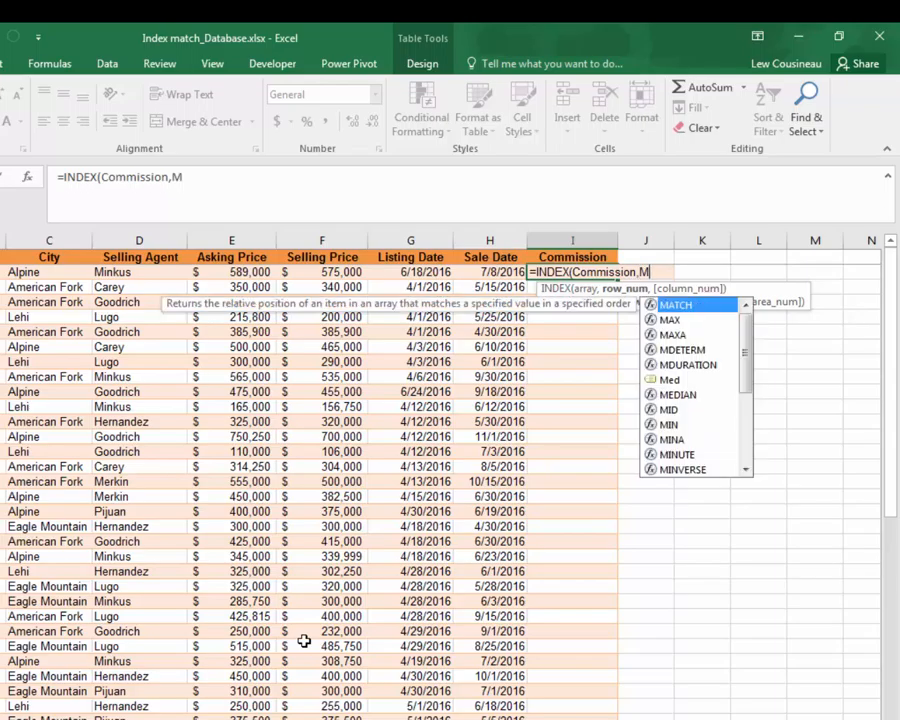
pyautogui.write('ATCH(')
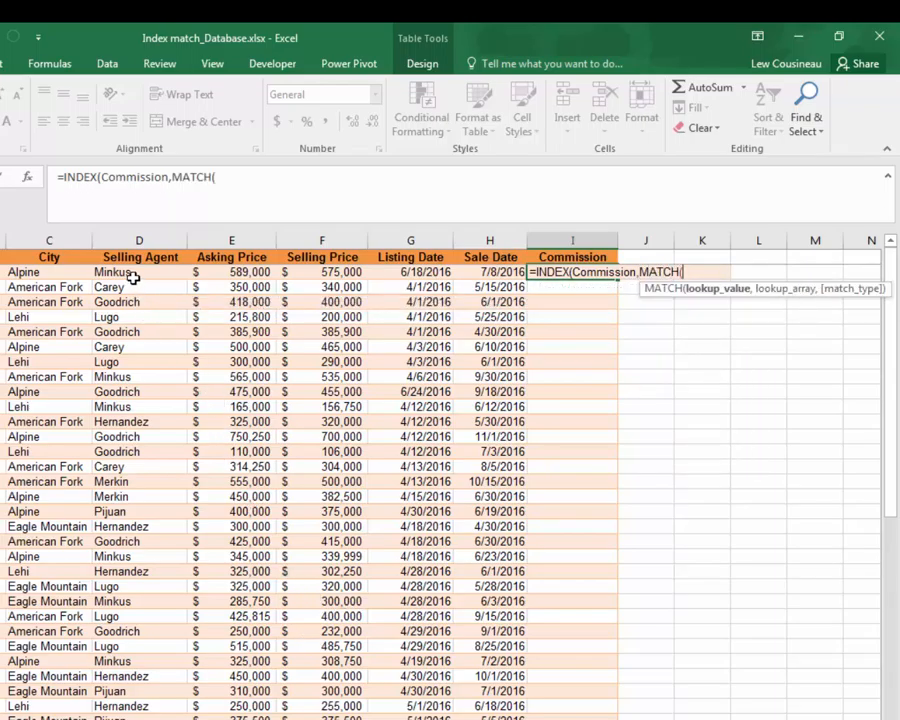
pyautogui.click(132, 274)
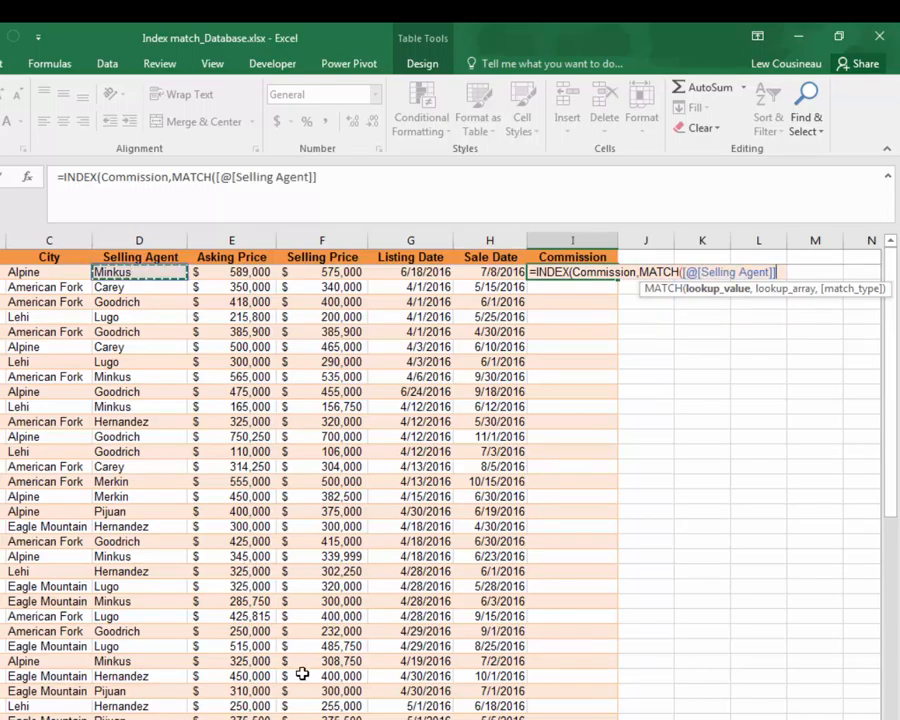
pyautogui.write(',')
pyautogui.write('Age')
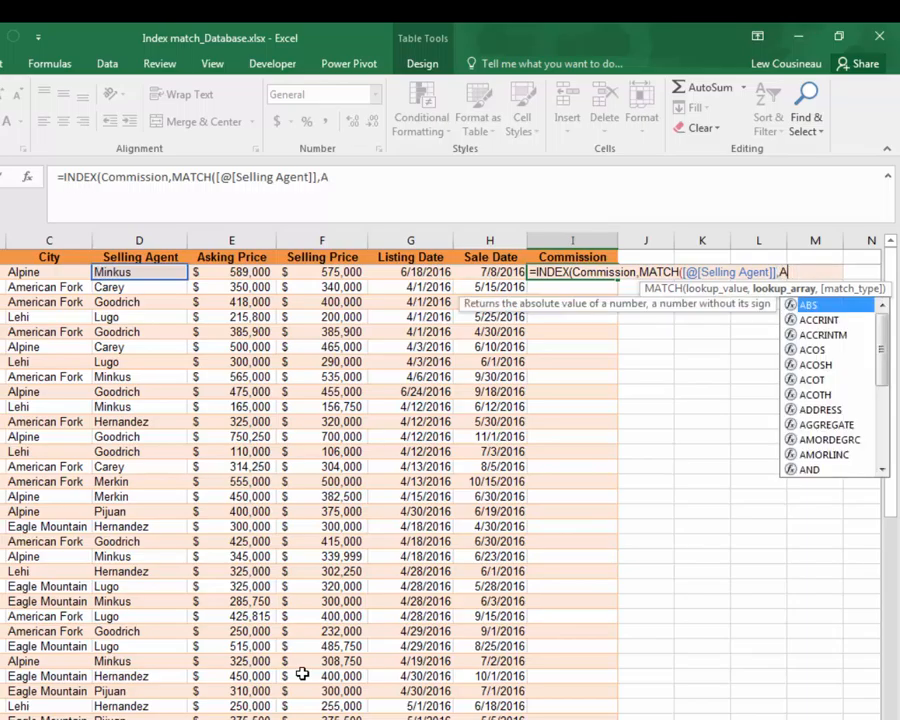
pyautogui.press('BackSpace')
pyautogui.press('BackSpace')
pyautogui.press('BackSpace')
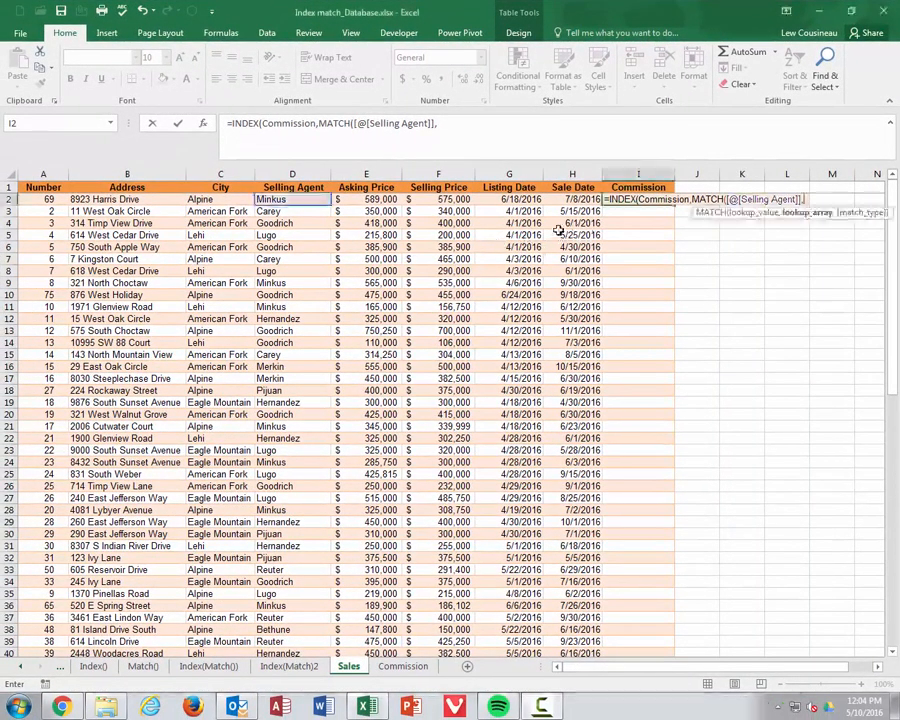
pyautogui.press('Escape')
# Step: Name the agent list range C3:C12 on the Commission sheet Agents and check the workbook's list of defined names
pyautogui.click(110, 123)
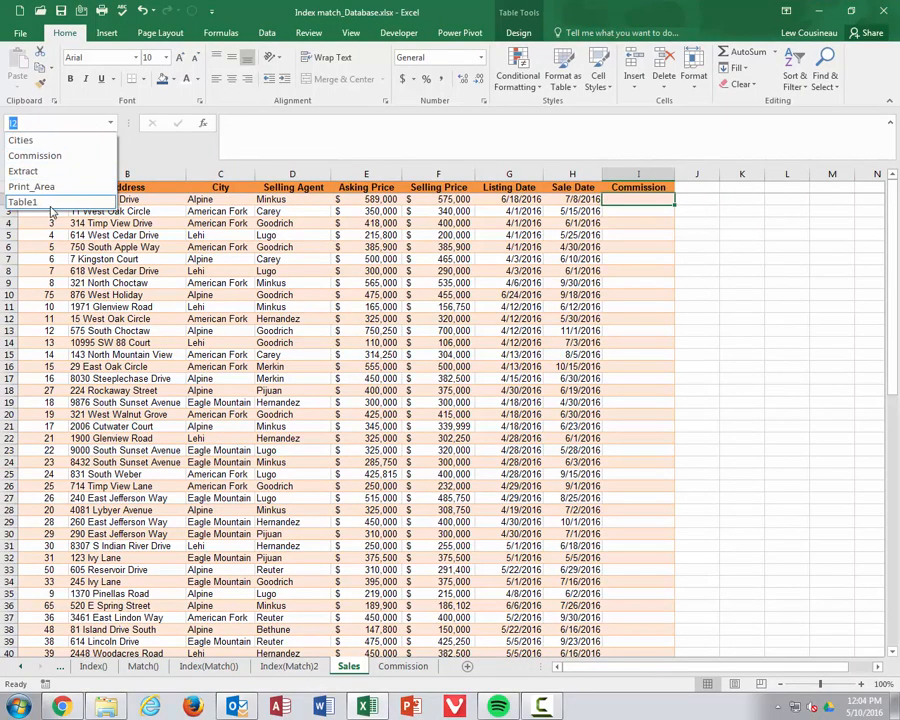
pyautogui.click(418, 668)
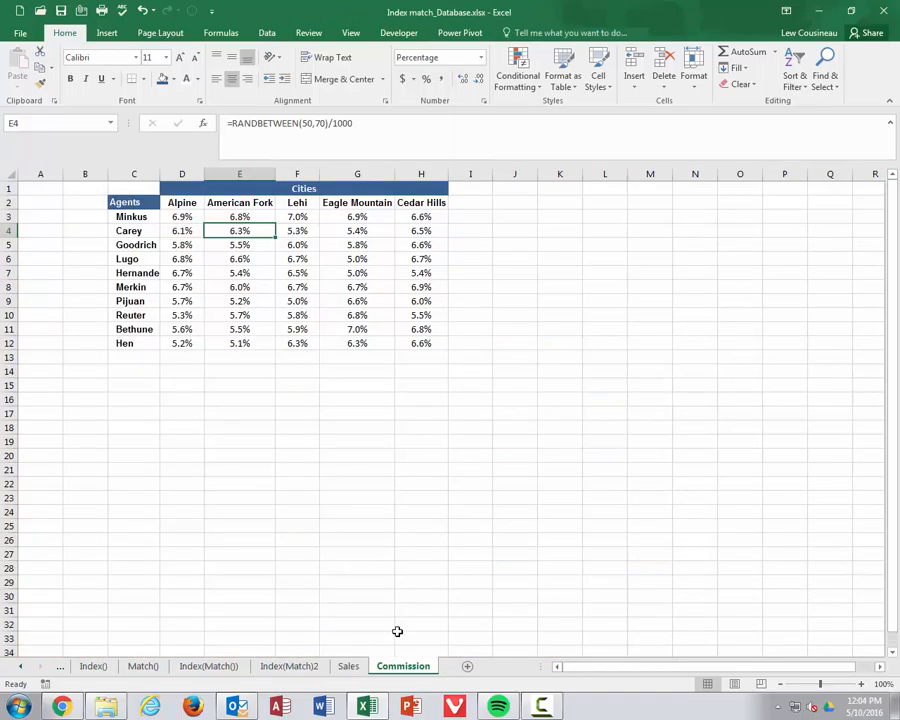
pyautogui.moveTo(144, 216); pyautogui.dragTo(124, 340)
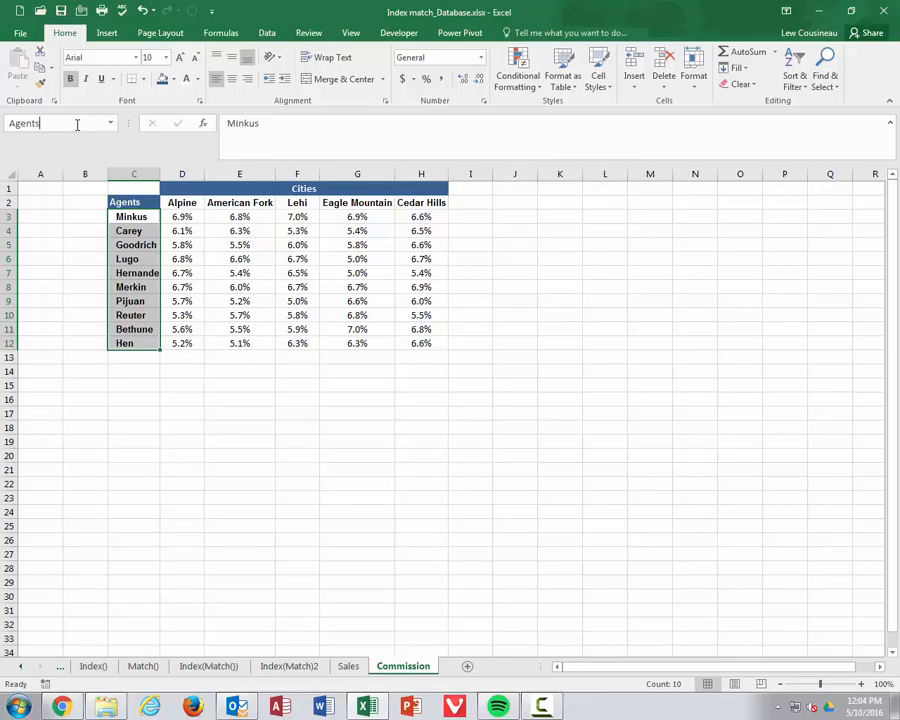
pyautogui.write('Agents')
pyautogui.press('Return')
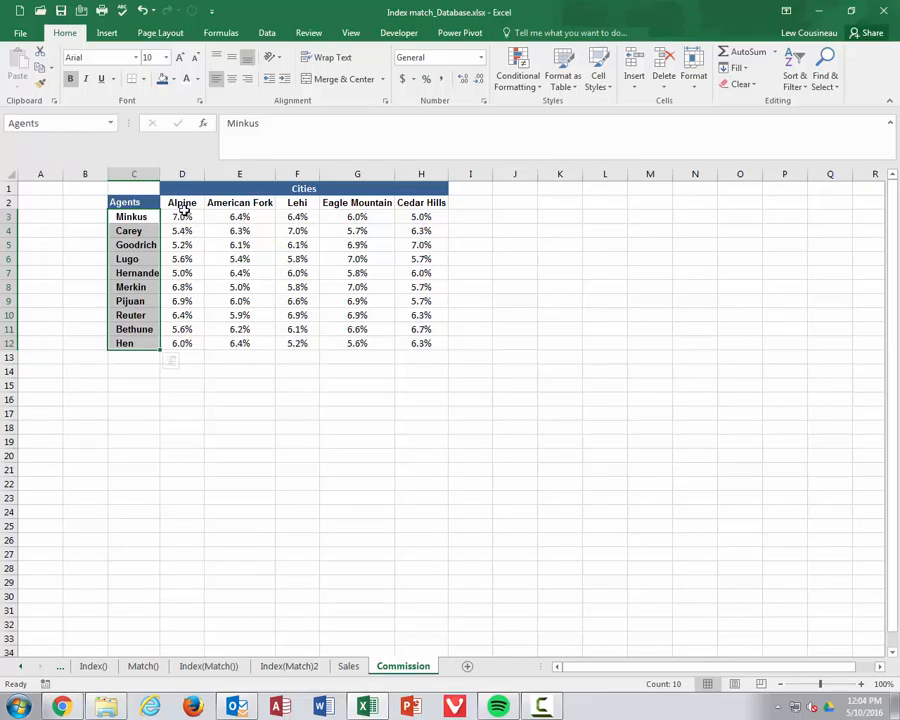
pyautogui.click(182, 230)
pyautogui.click(111, 123)
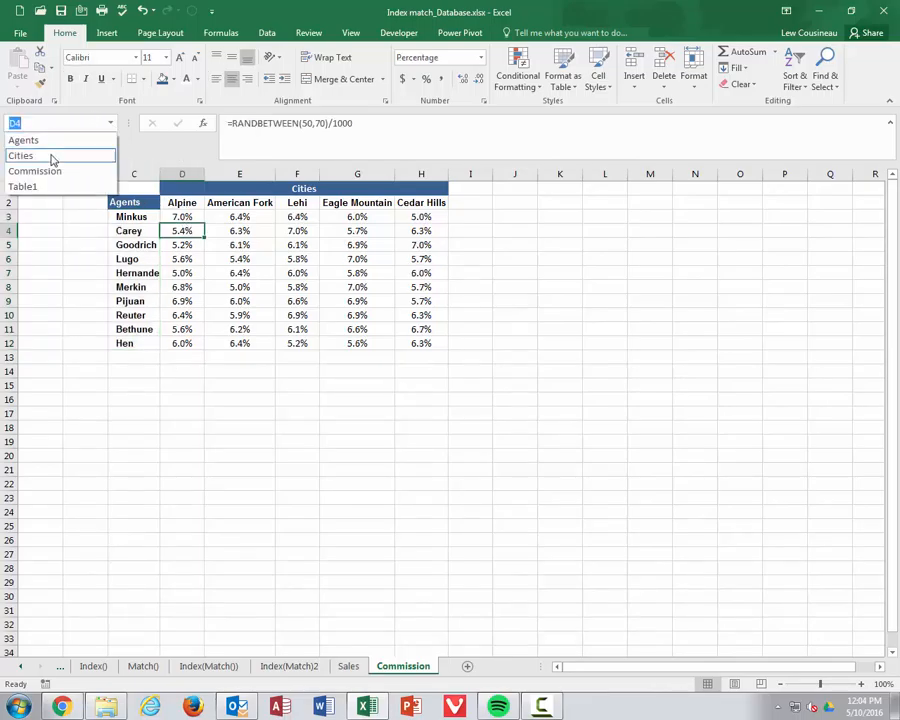
# Step: Start an INDEX formula in cell I2 of the Sales sheet again, using the named range Commission as its array
pyautogui.click(347, 666)
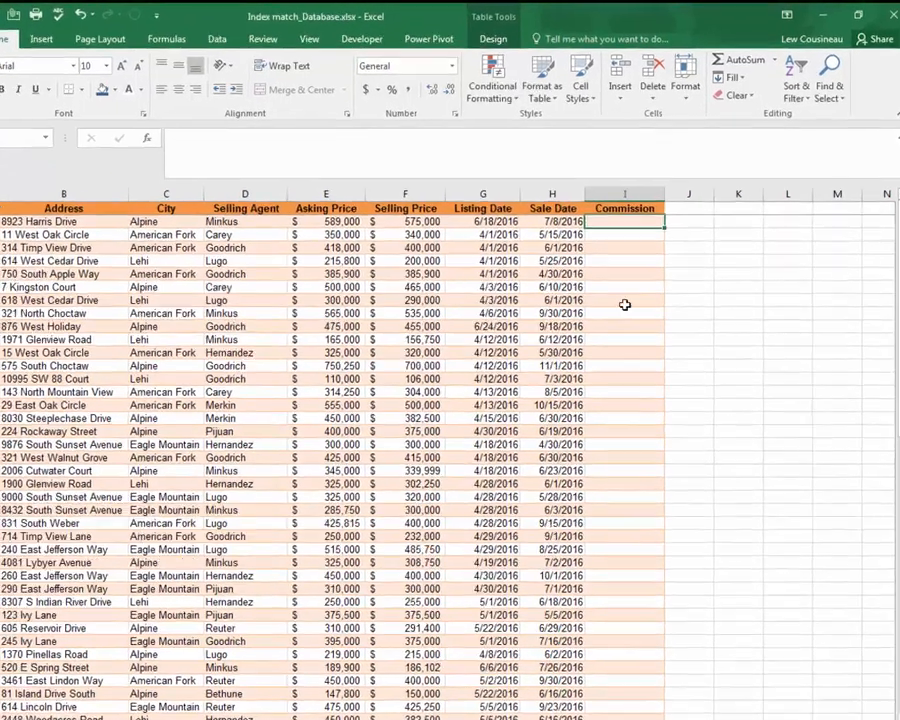
pyautogui.write('=INE')
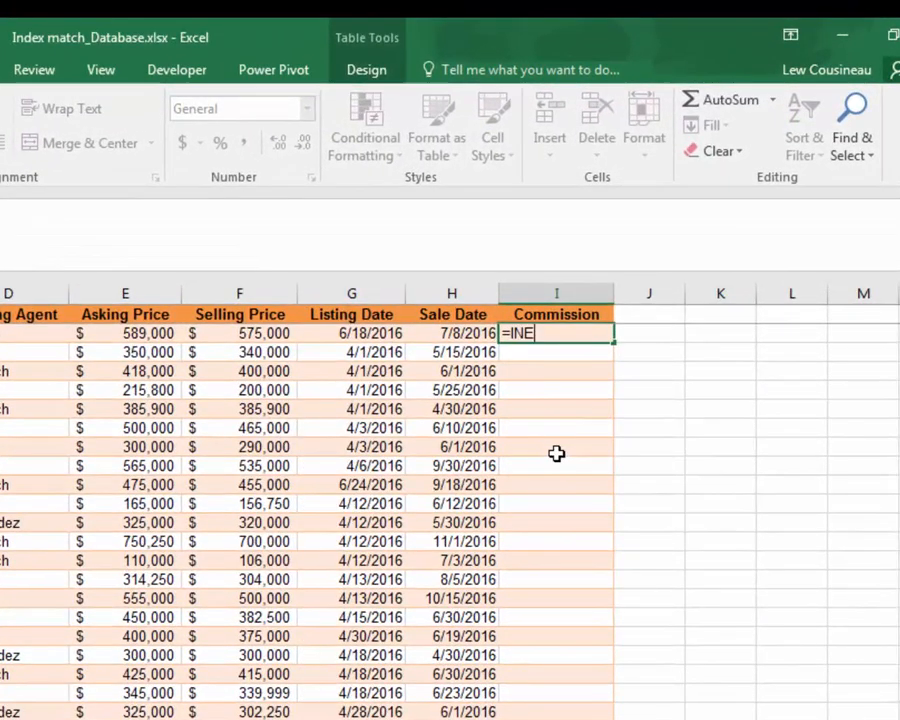
pyautogui.write('E')
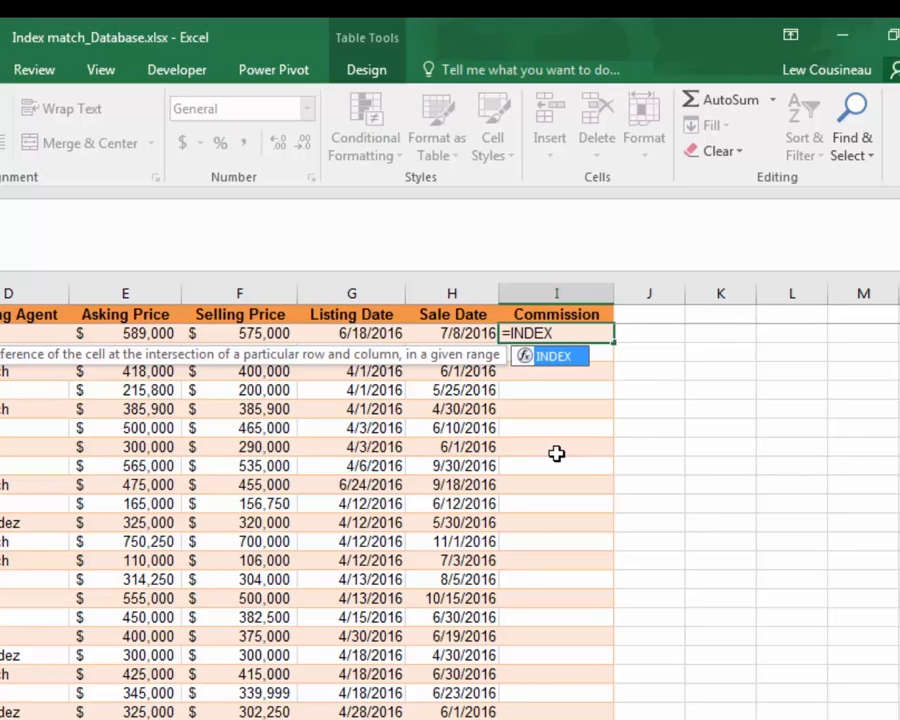
pyautogui.write('(comm')
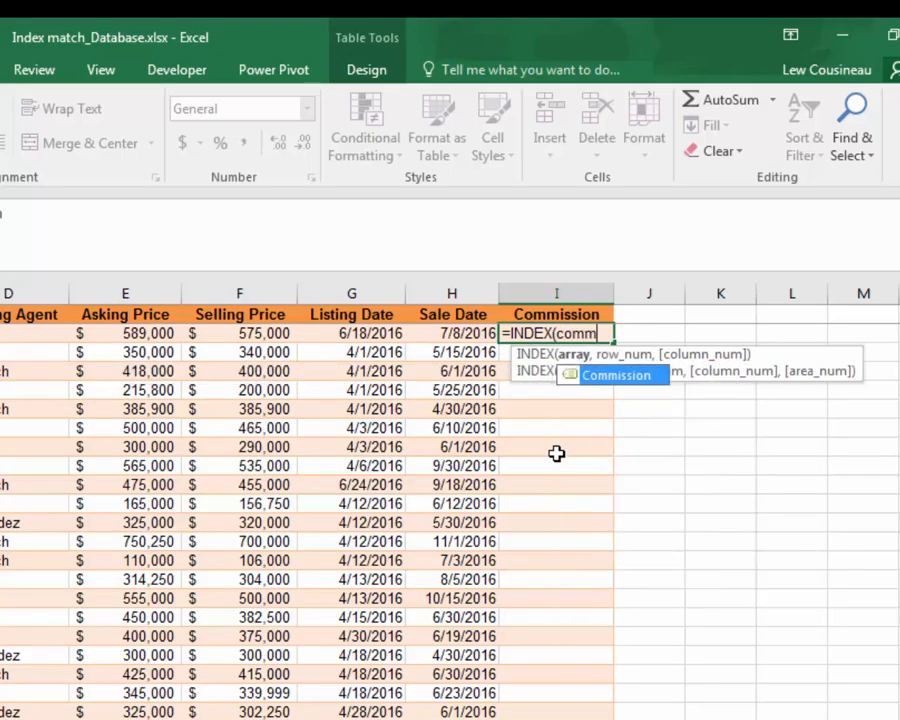
pyautogui.press('Tab')
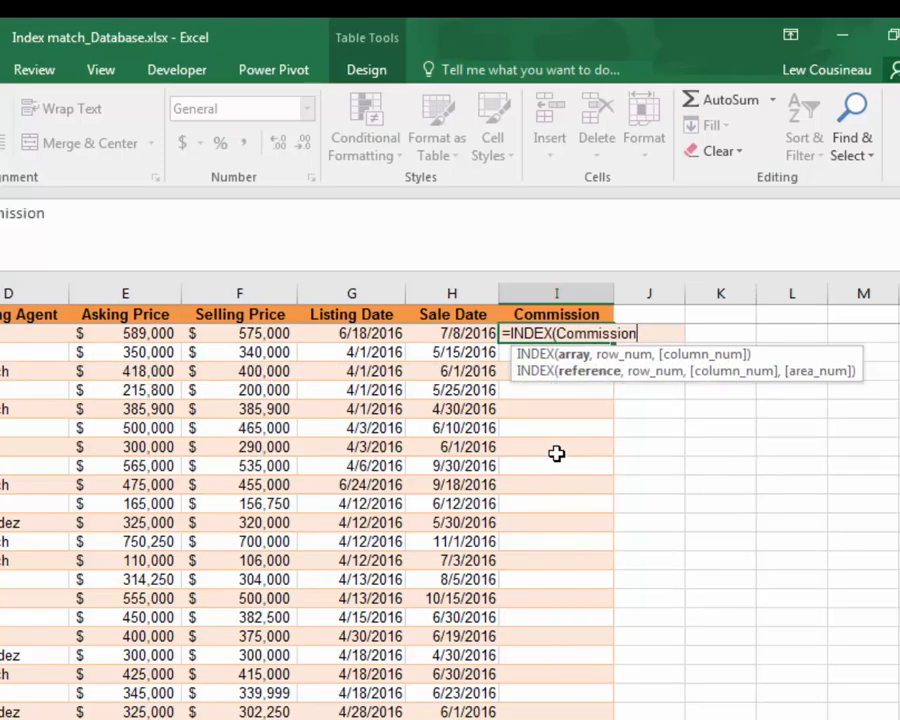
pyautogui.write(',')
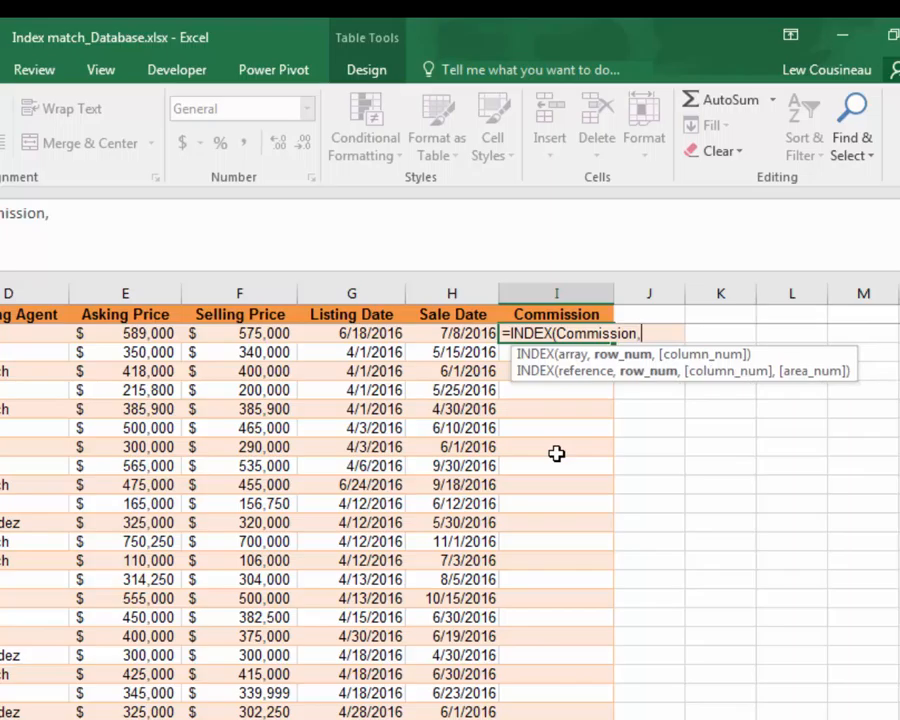
# Step: Add a MATCH as the row number that looks up [@[Selling Agent]] in the named range Agents with match type 0
pyautogui.write('MATCH')
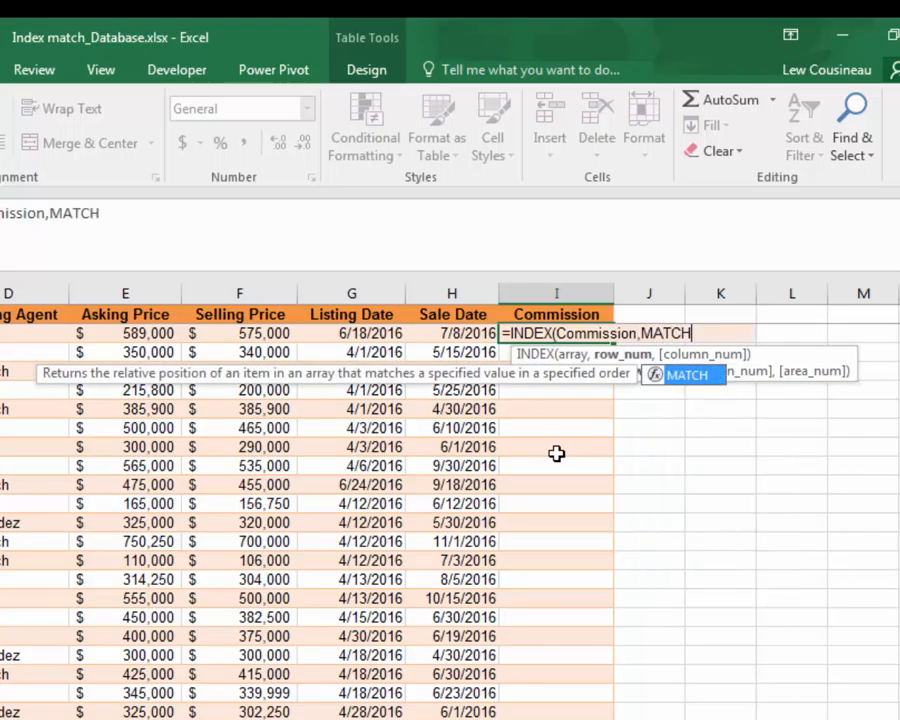
pyautogui.press('Tab')
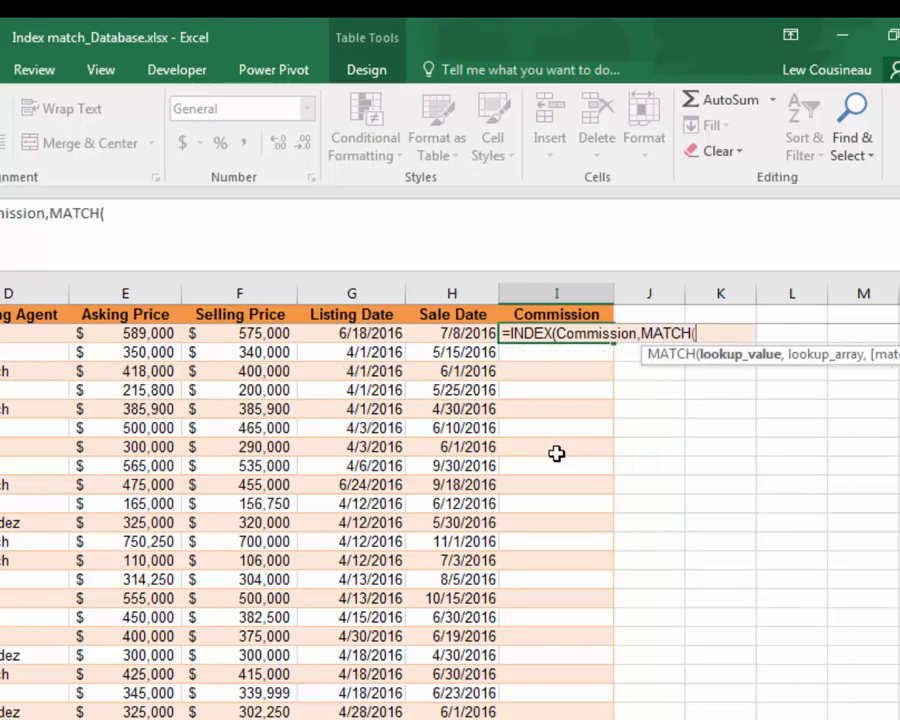
pyautogui.click(10, 334)
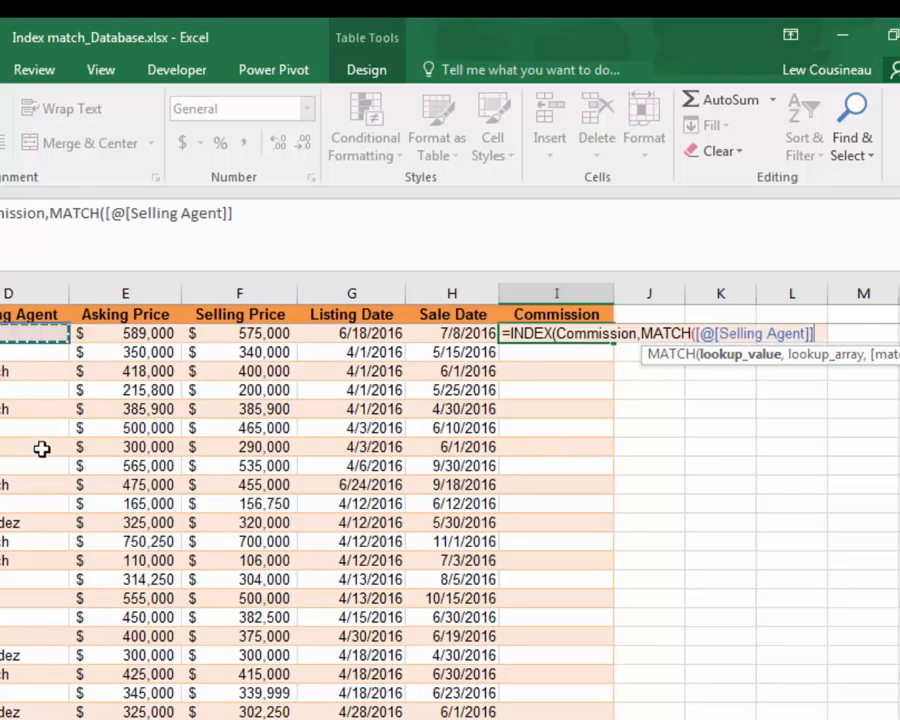
pyautogui.write(',age')
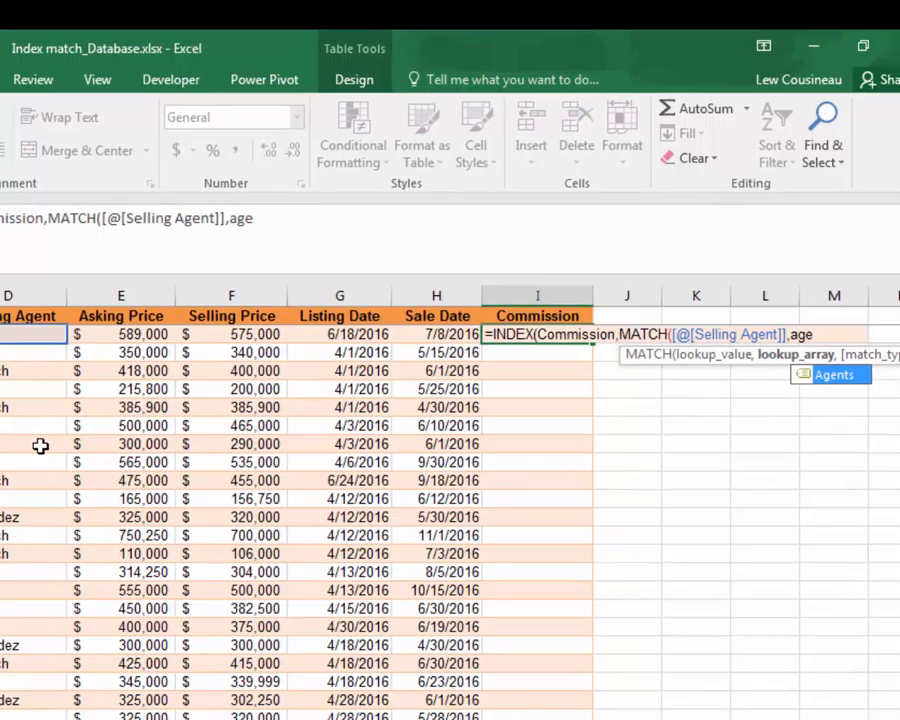
pyautogui.press('Tab')
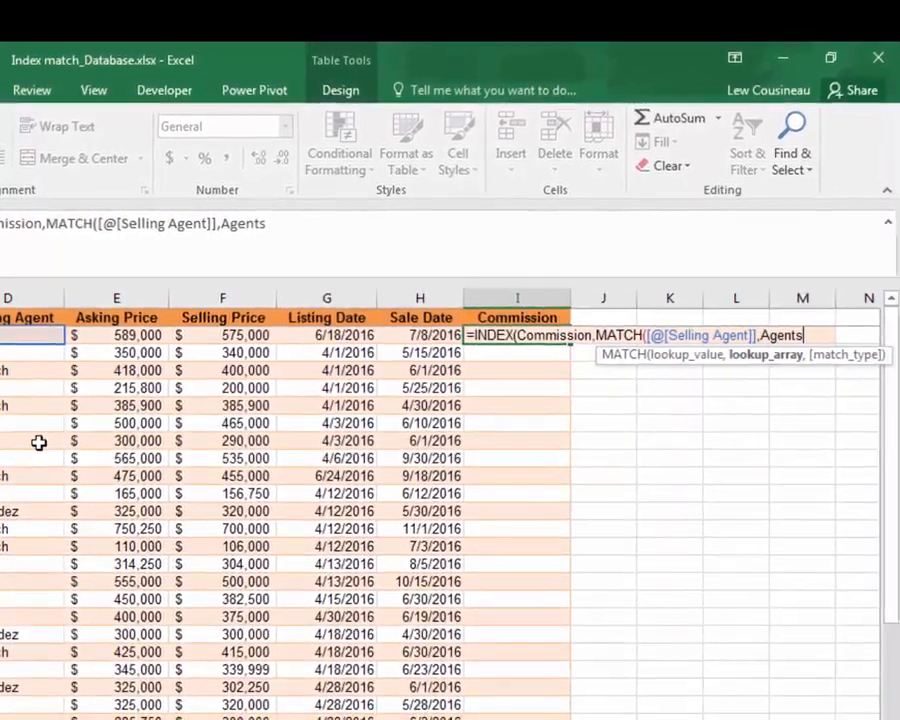
pyautogui.write(',0)')
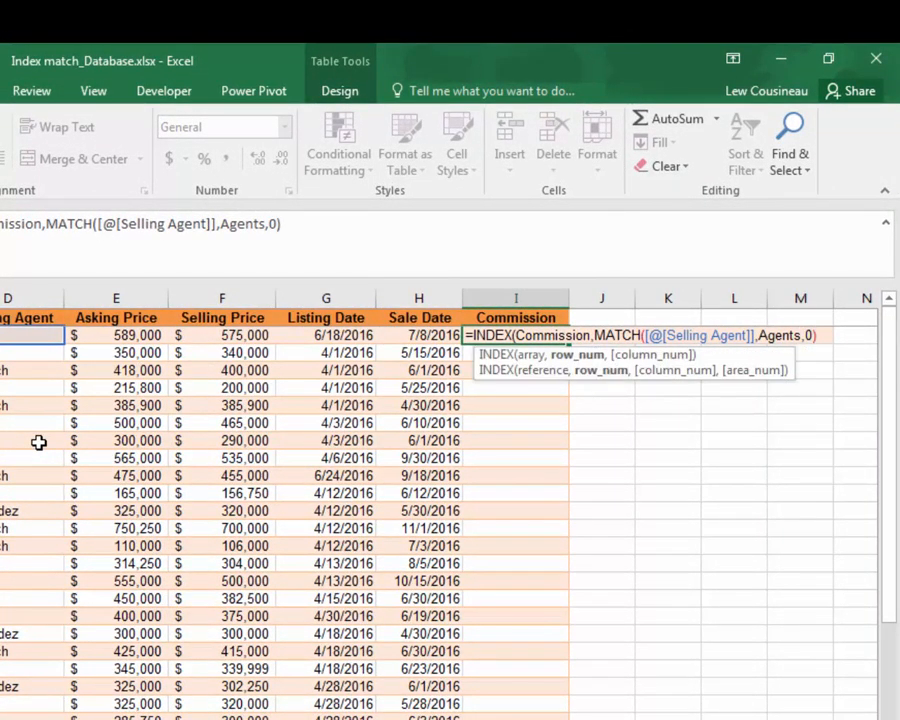
pyautogui.write(',')
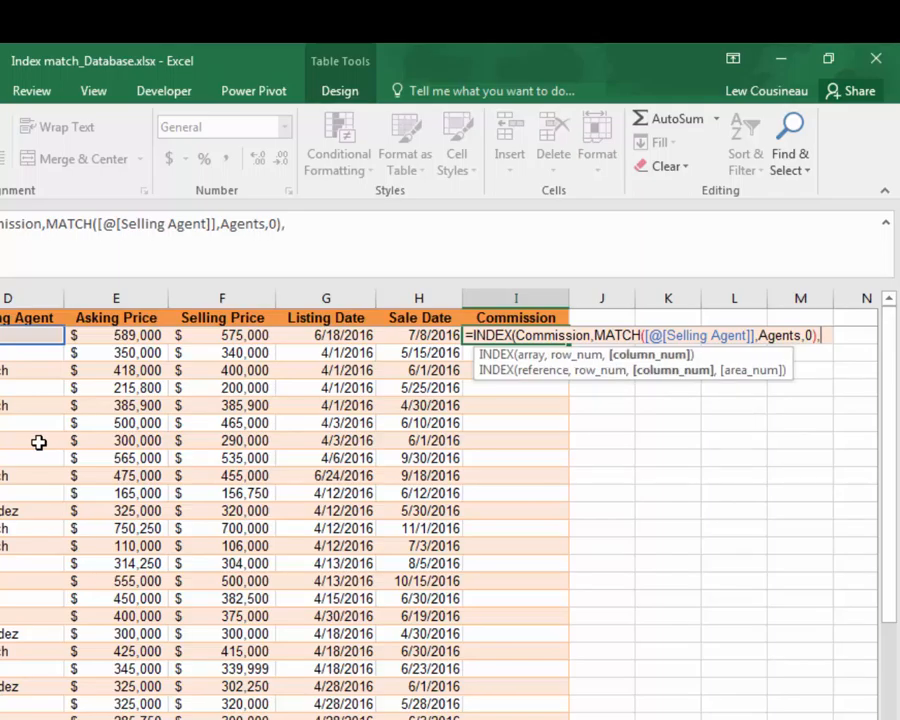
pyautogui.write('MATCH')
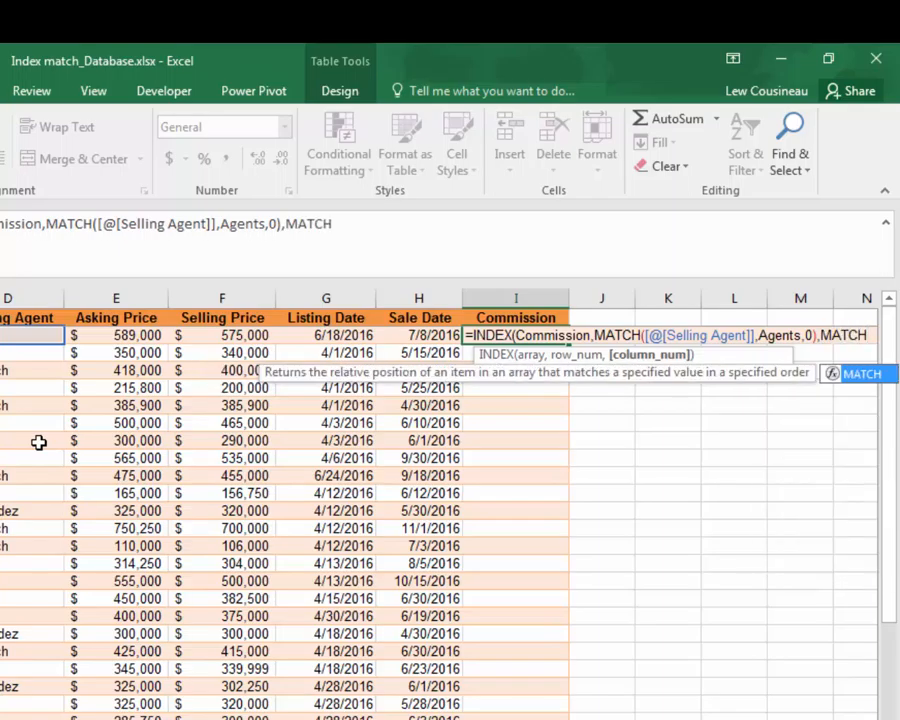
pyautogui.write('(')
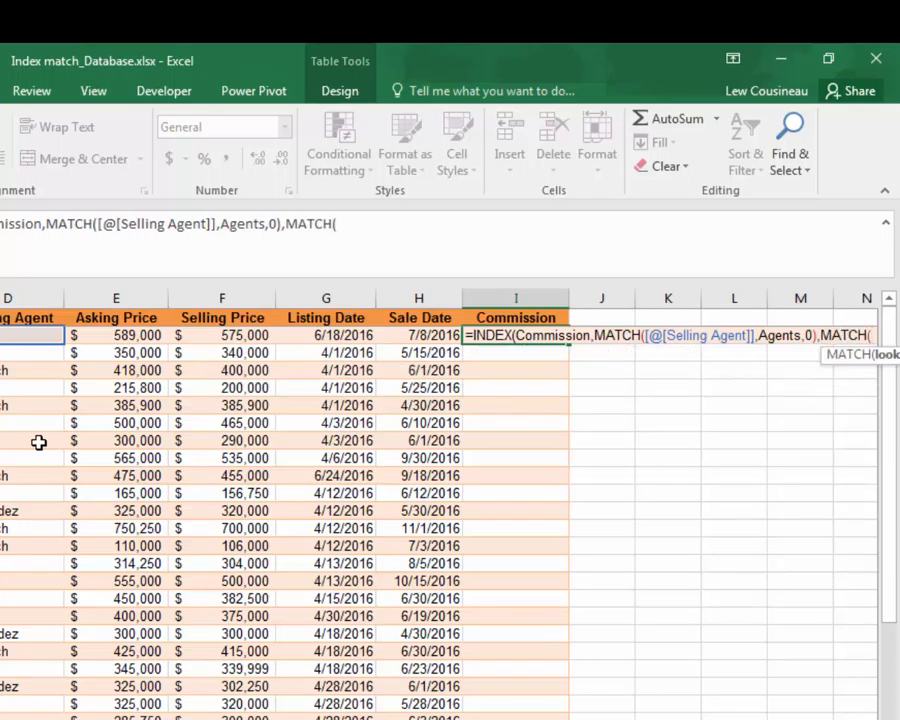
pyautogui.hscroll(4, 645, 485)
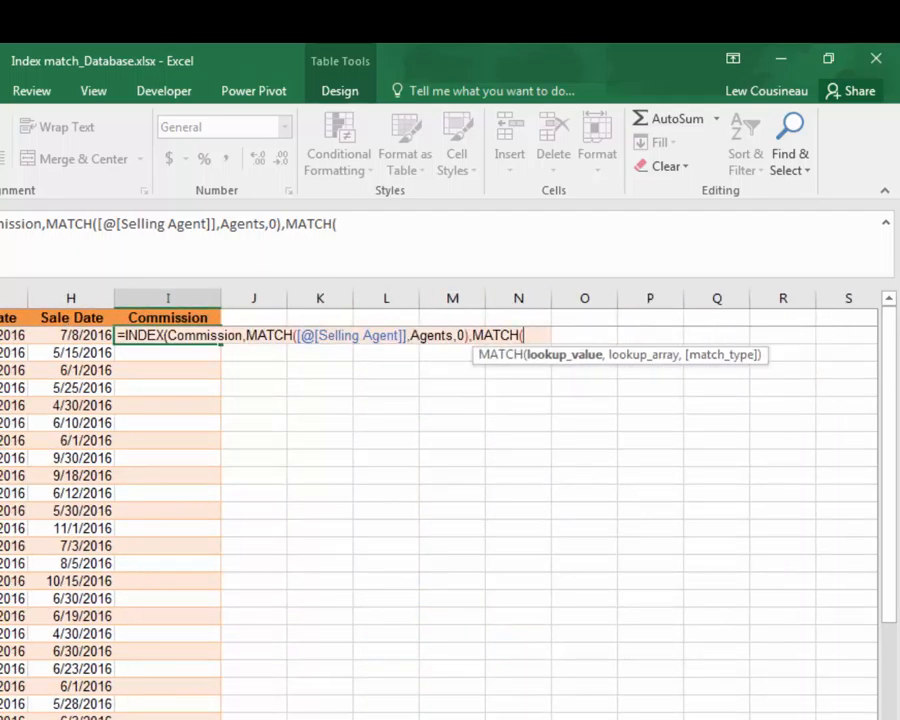
pyautogui.hscroll(-1, 450, 500)
pyautogui.write('[@City]')
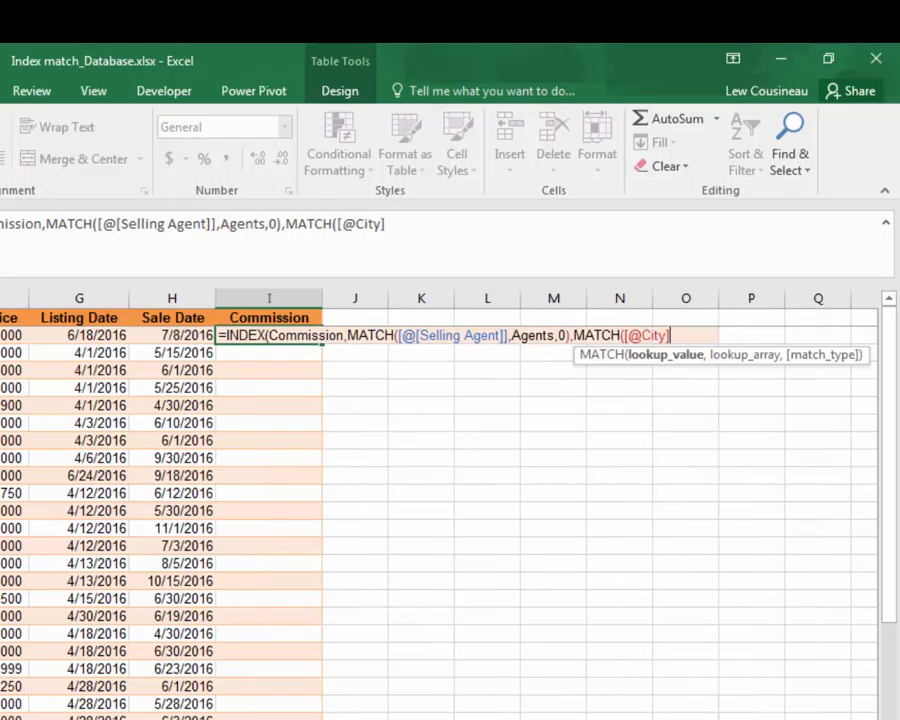
# Step: Complete the City MATCH with the named range Cities and match type 0, and close the INDEX formula
pyautogui.hscroll(2, 450, 500)
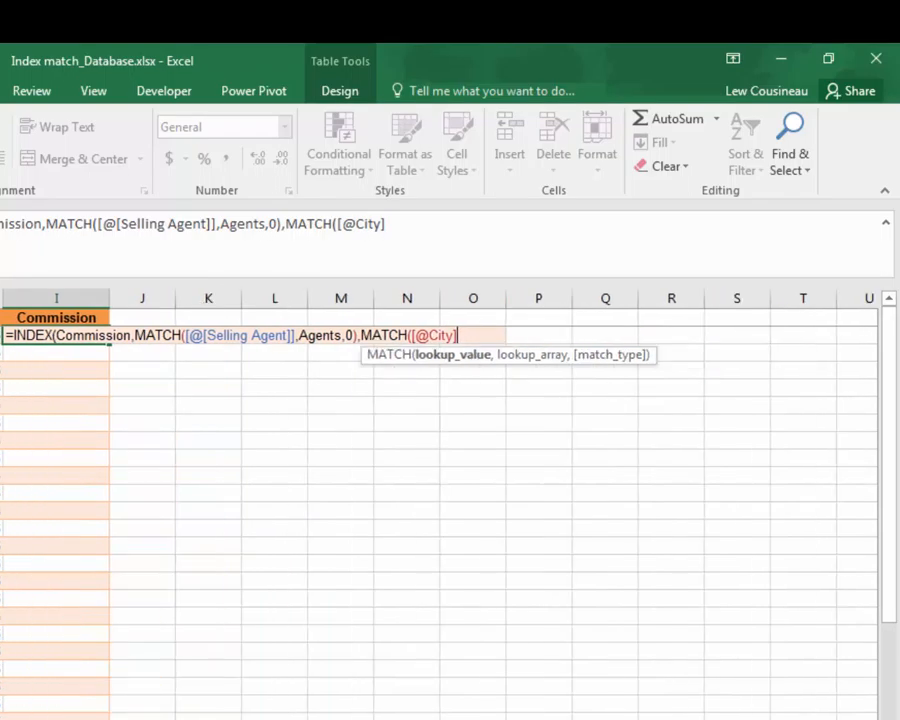
pyautogui.write(',')
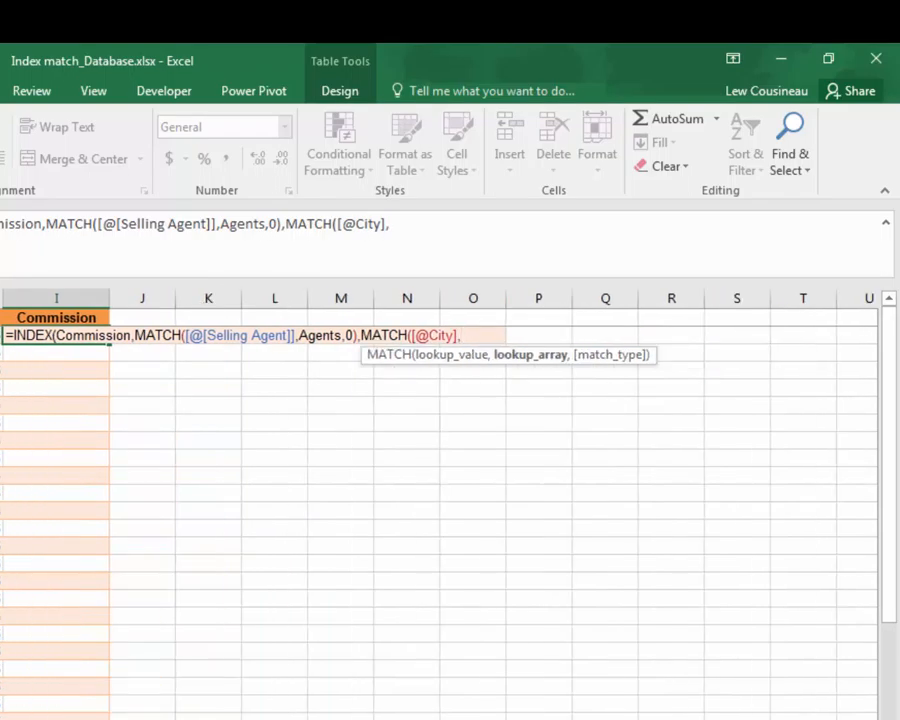
pyautogui.write('Cit')
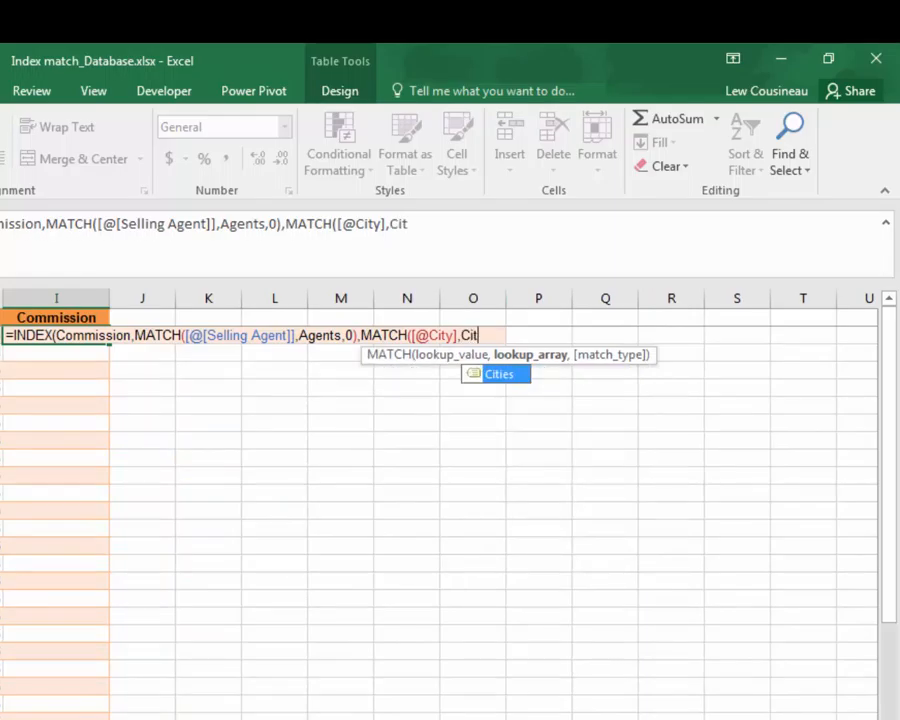
pyautogui.press('Tab')
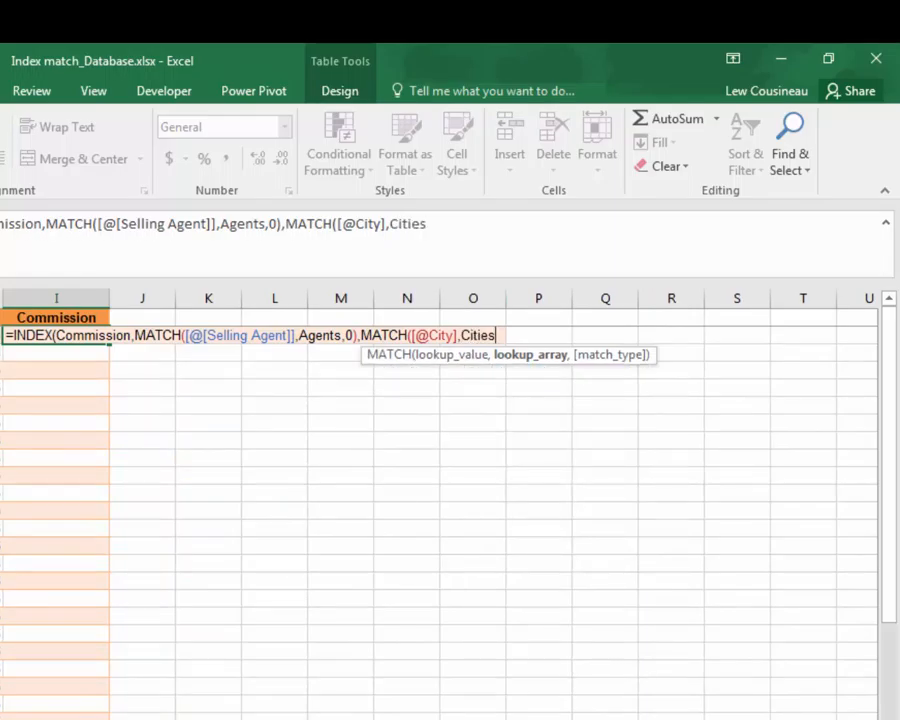
pyautogui.write(',0')
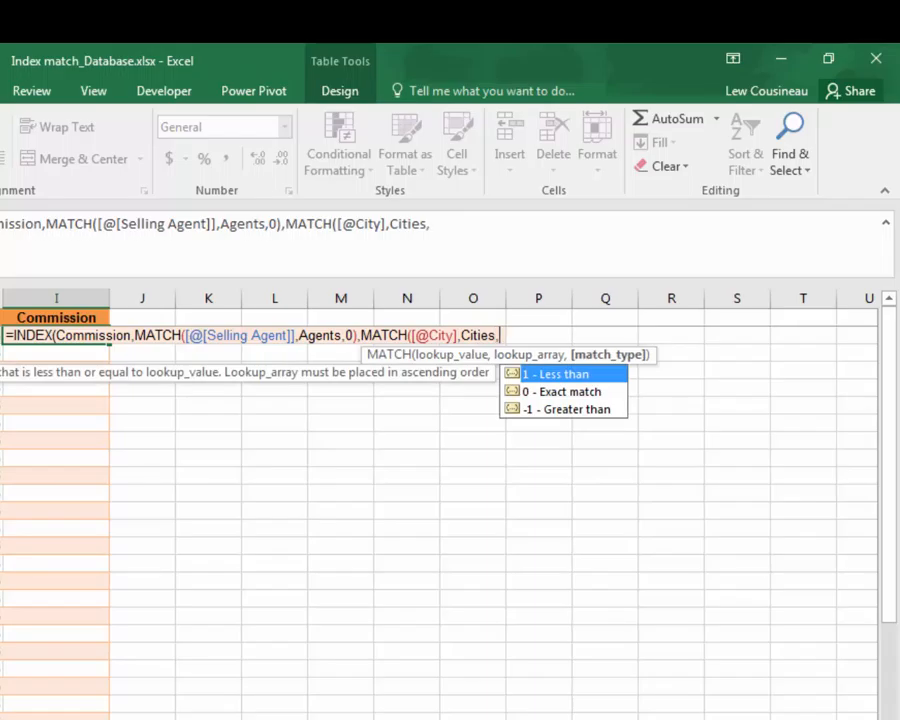
pyautogui.write(')')
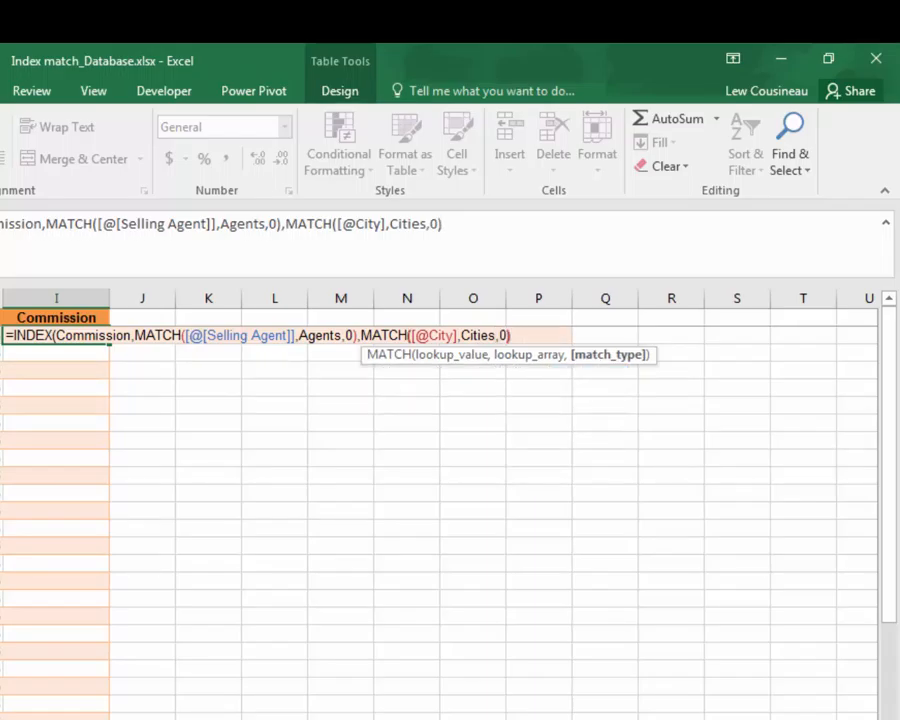
pyautogui.write(')')
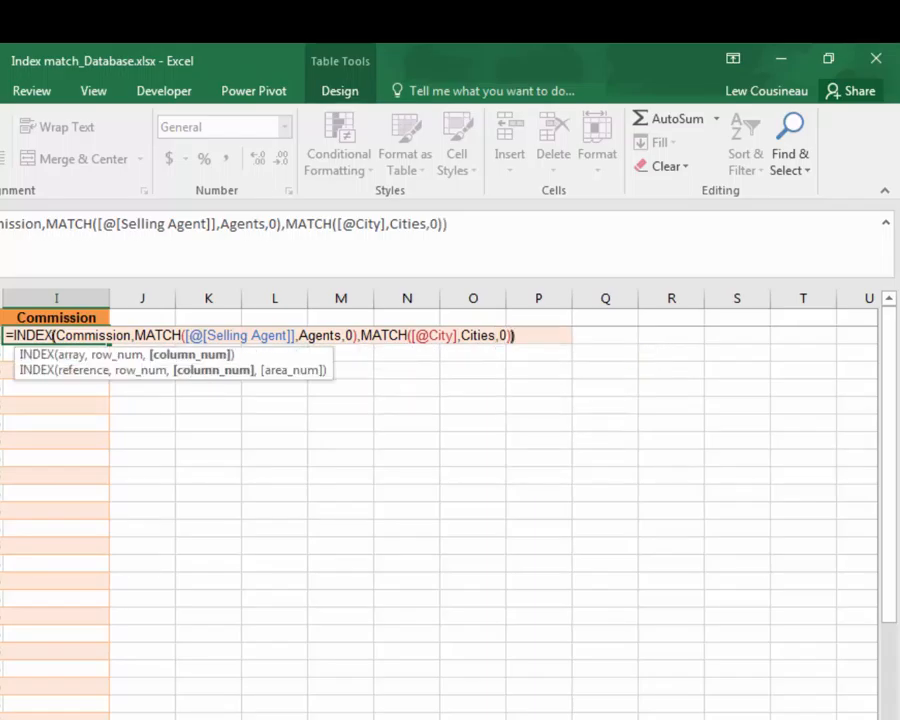
# Step: Enter the completed INDEX formula in the Commission column and format cell I2 as a percentage with one decimal place
pyautogui.press('Return')
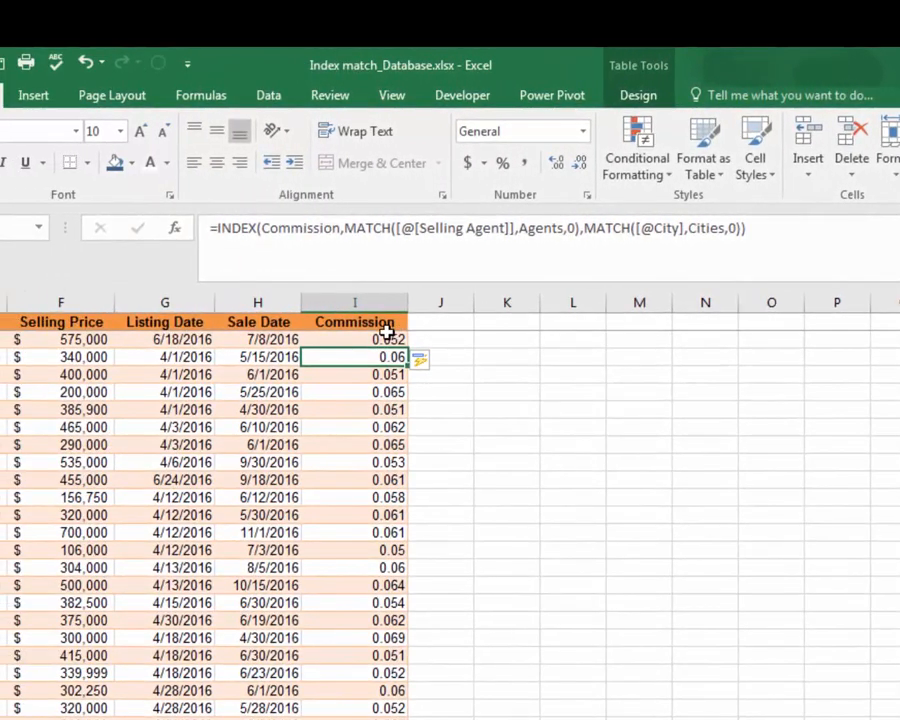
pyautogui.click(88, 336)
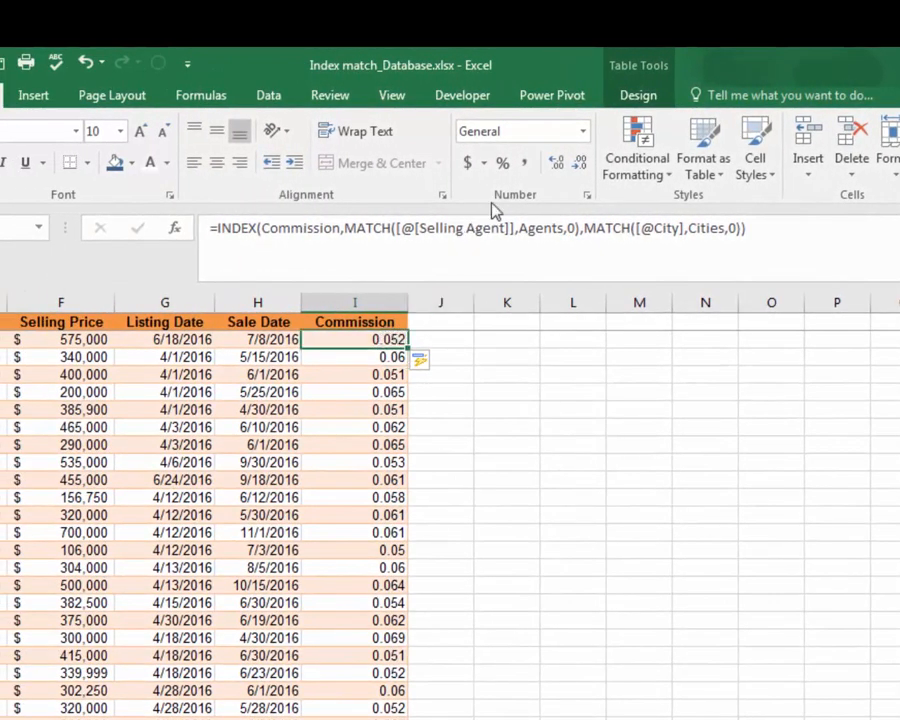
pyautogui.click(502, 163)
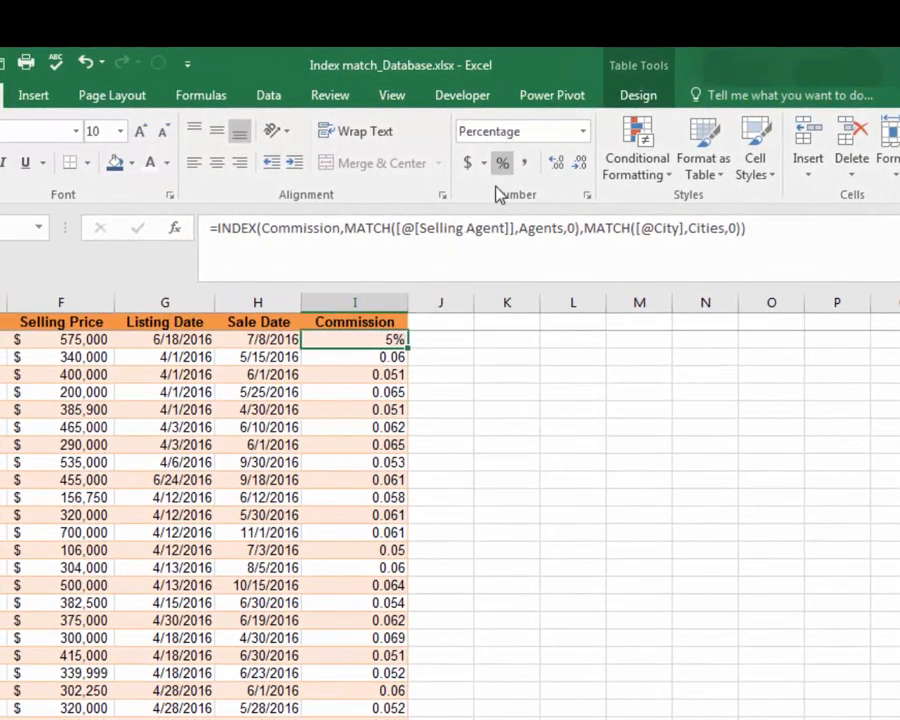
pyautogui.click(556, 163)
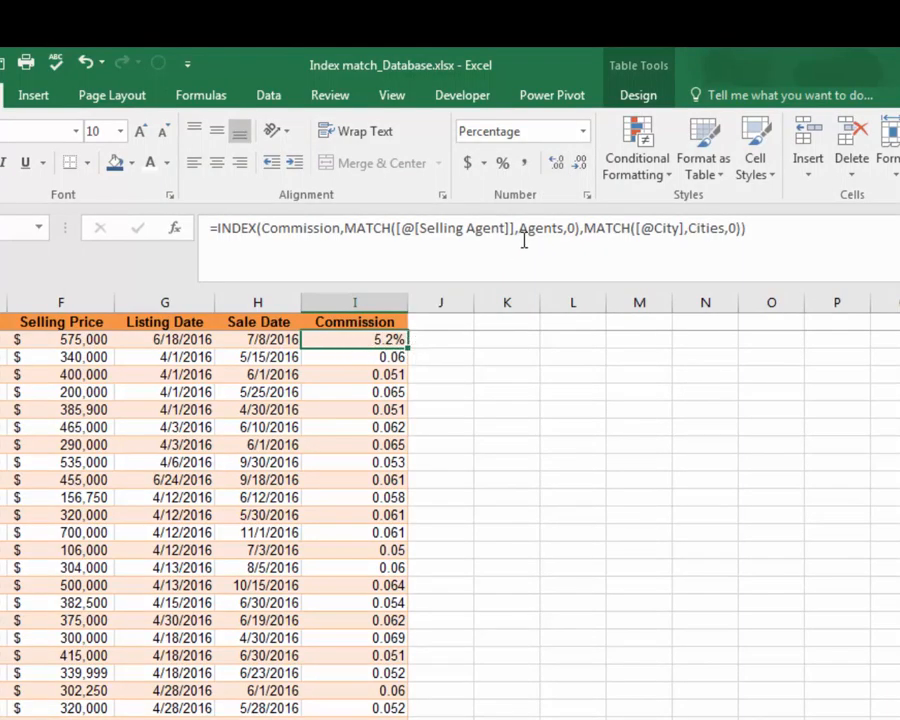
# Step: Extend the formula in cell I2 so that the INDEX result is multiplied by [@[Selling Price]]
pyautogui.doubleClick(393, 340)
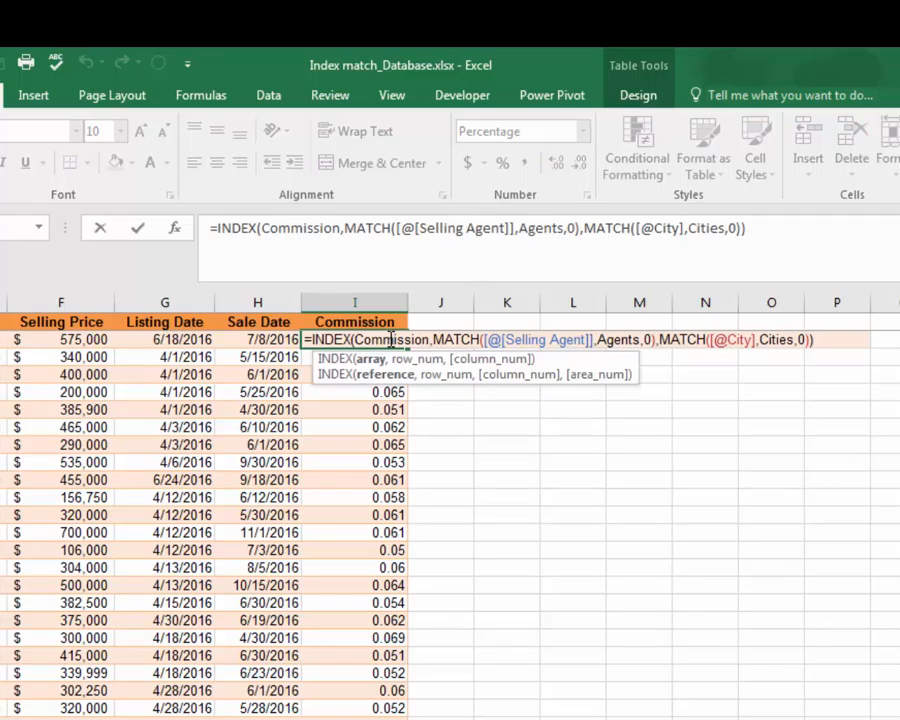
pyautogui.press('Return')
pyautogui.click(398, 338)
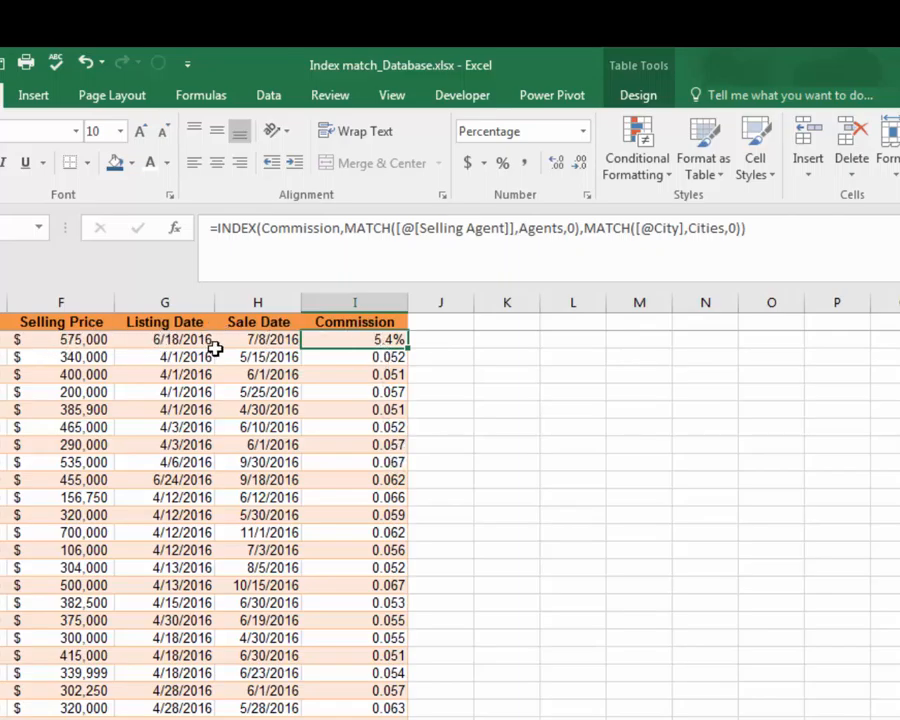
pyautogui.click(808, 233)
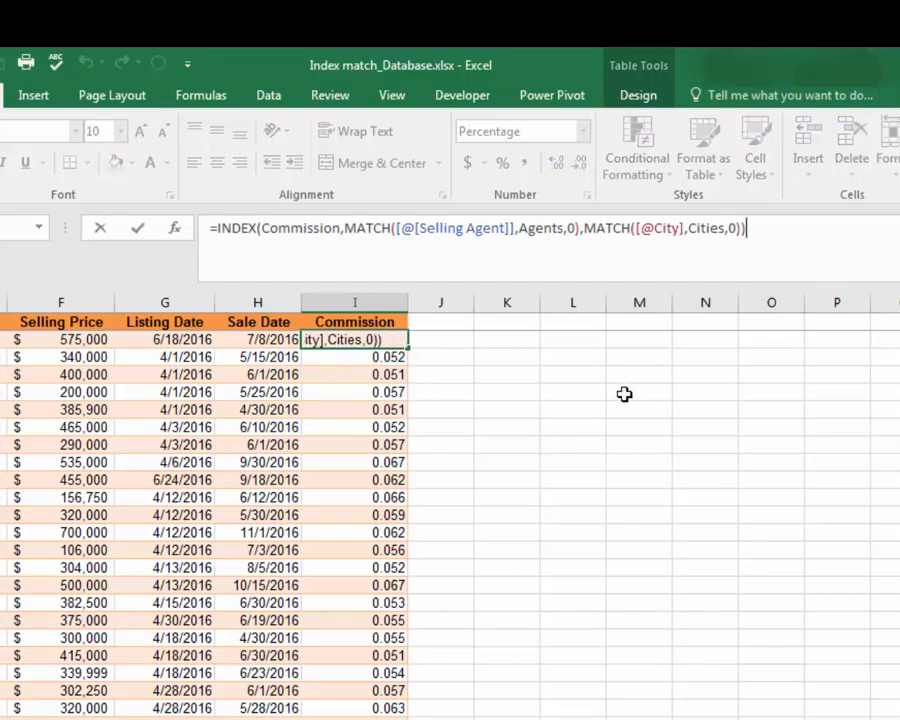
pyautogui.write('*')
pyautogui.click(96, 341)
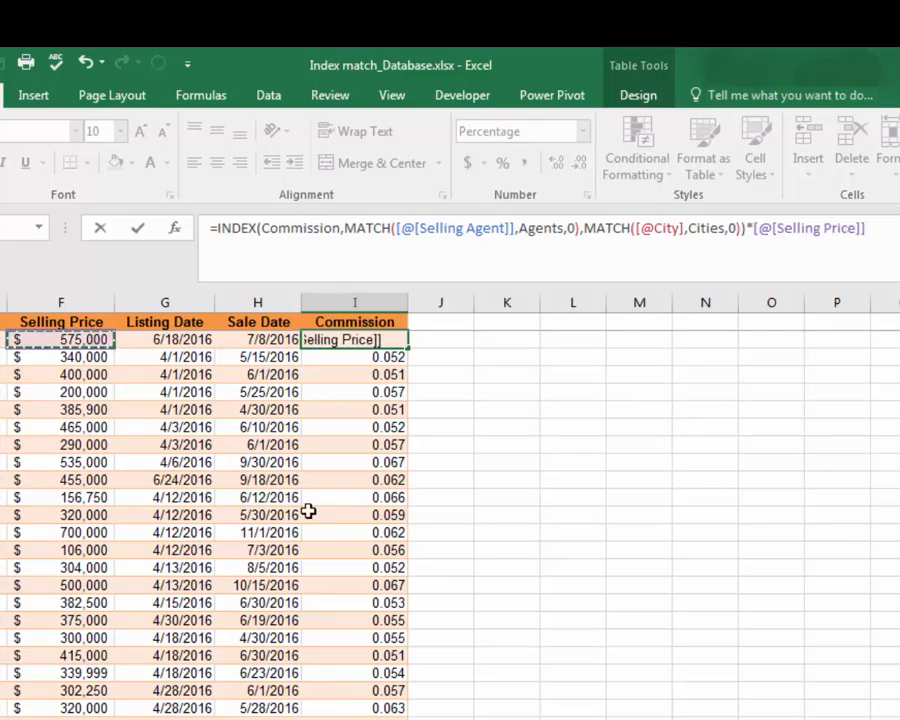
pyautogui.press('Return')
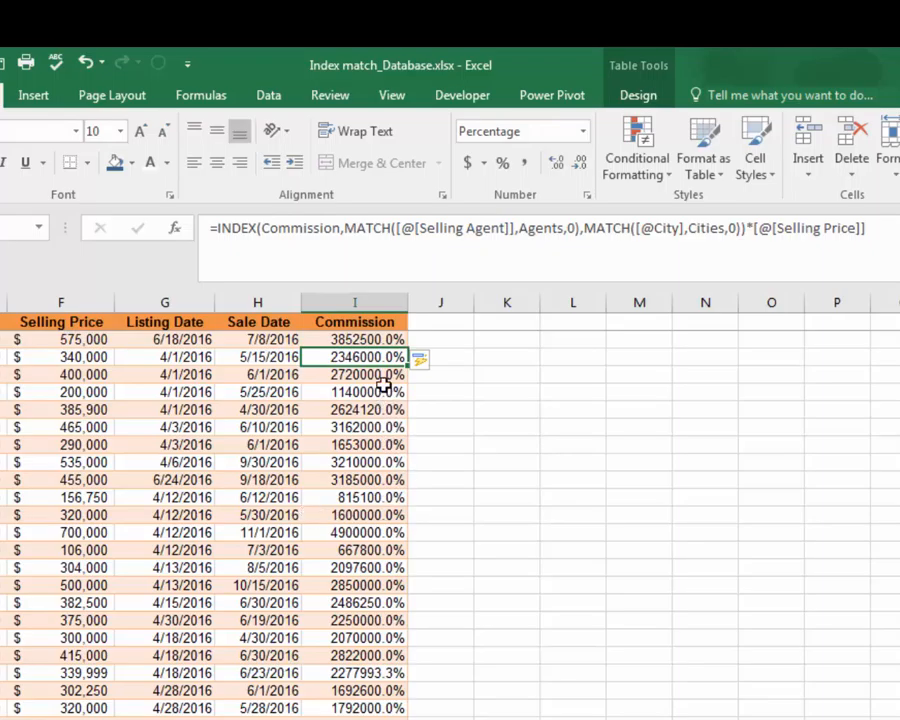
# Step: Format the whole Commission column I with the Accounting number format in dollars
pyautogui.click(370, 341)
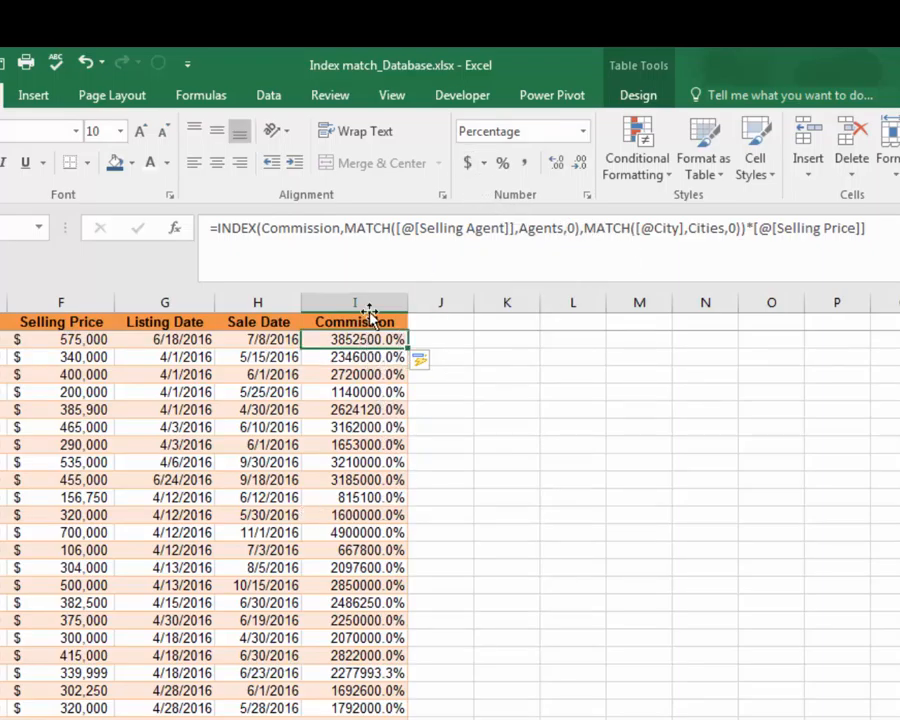
pyautogui.click(371, 302)
pyautogui.click(466, 164)
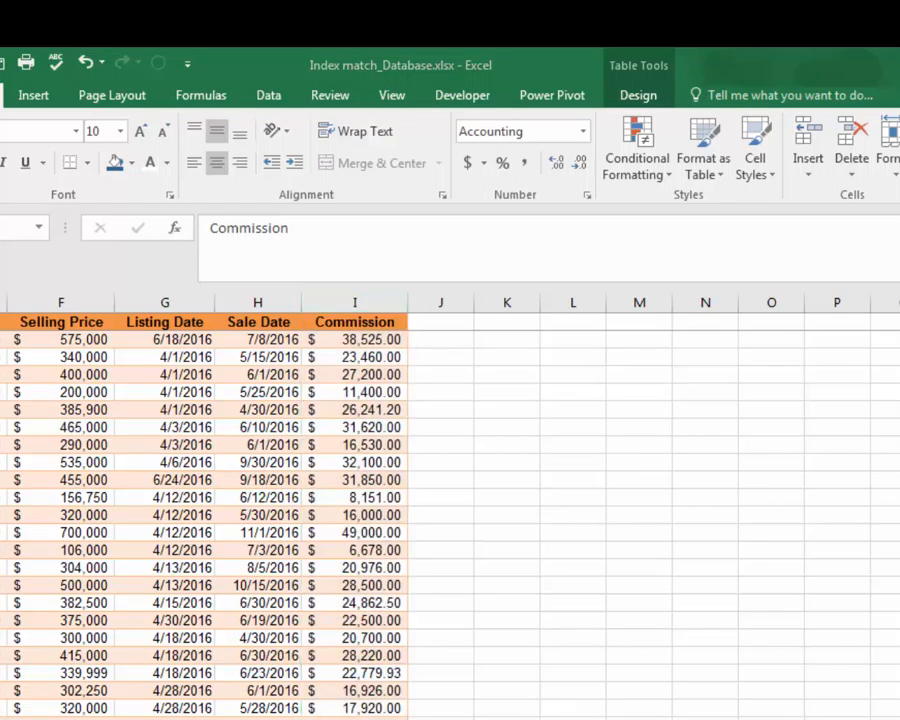
# Step: Examine which parts of the formula in cell I2 supply the array, row number and column number arguments of INDEX
pyautogui.doubleClick(341, 199)
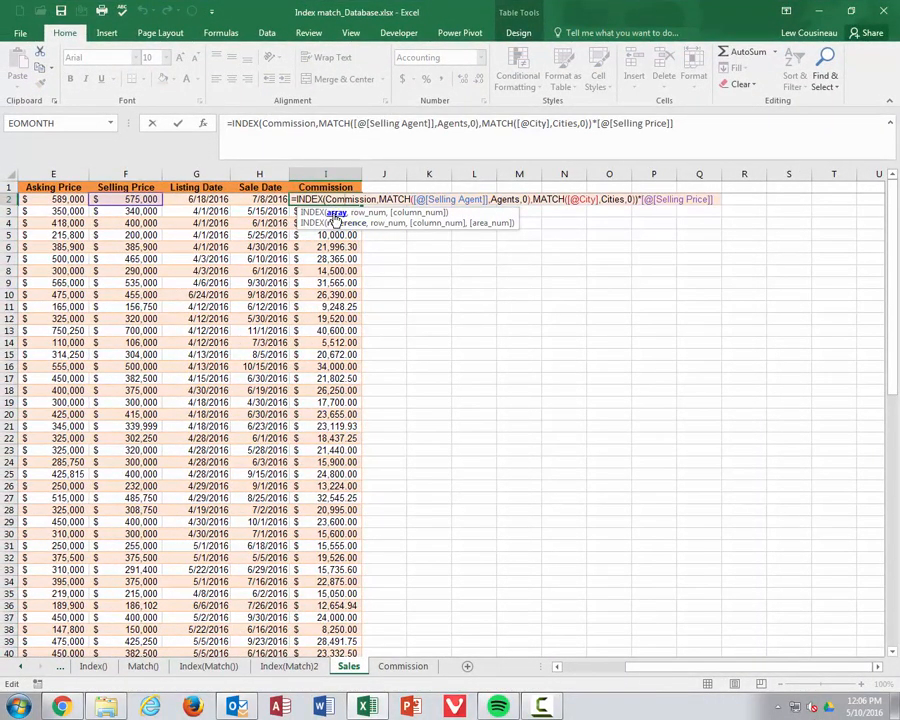
pyautogui.click(336, 214)
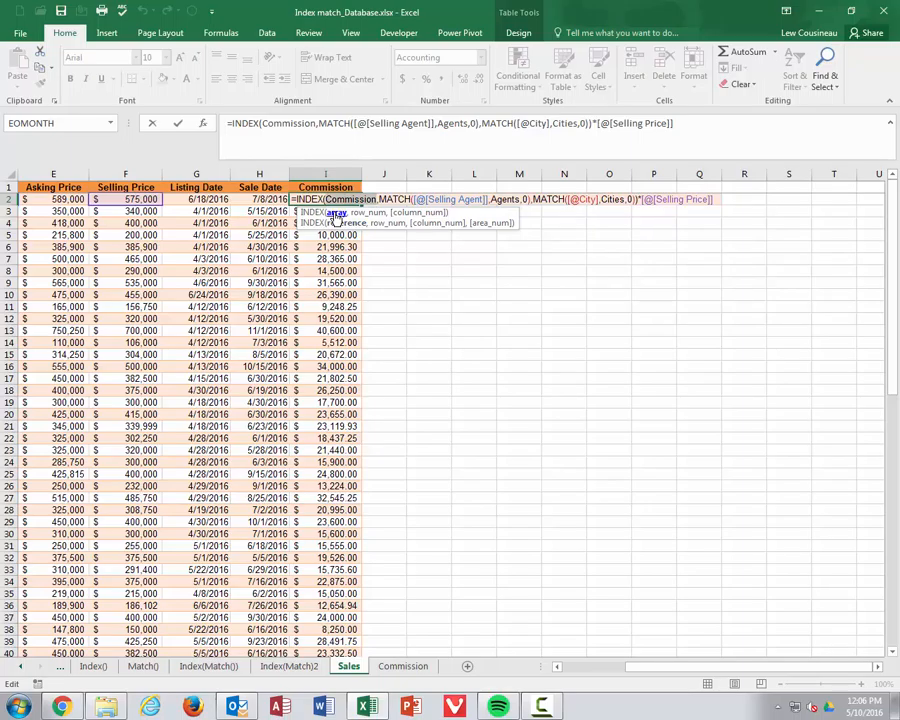
pyautogui.click(362, 213)
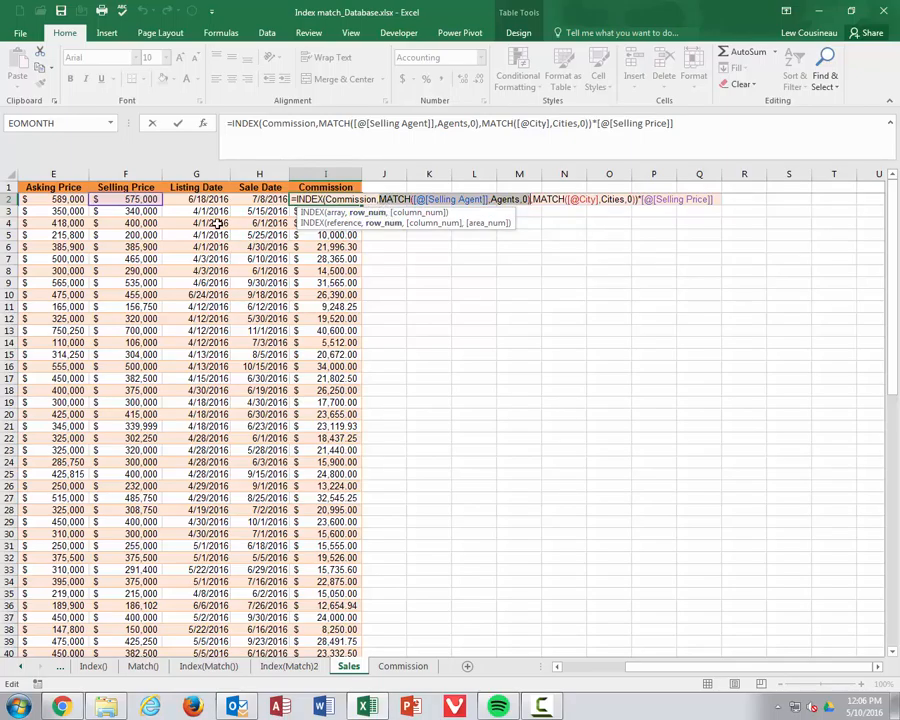
pyautogui.click(414, 213)
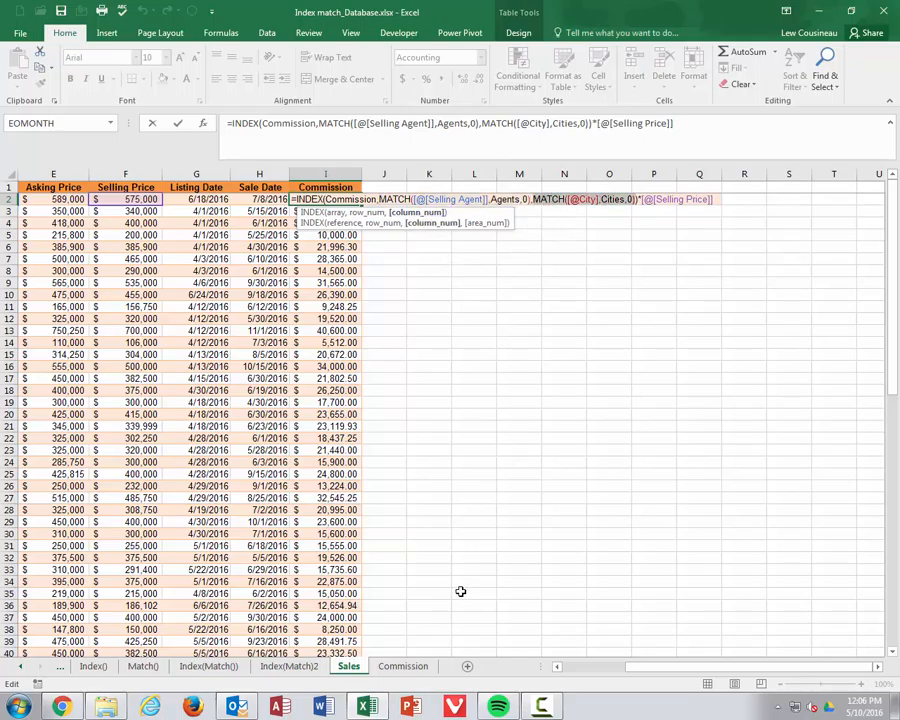
pyautogui.press('Escape')
# Step: Examine the city headings in D2:H2 and the agent names in C3:C12 on the Commission sheet
pyautogui.click(403, 666)
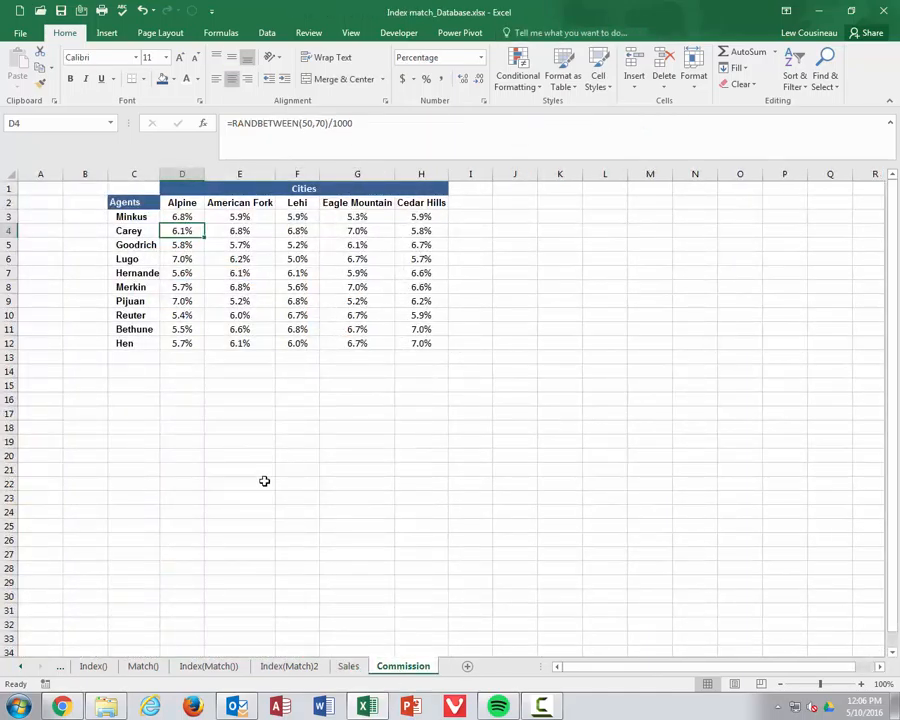
pyautogui.moveTo(184, 203); pyautogui.dragTo(425, 202)
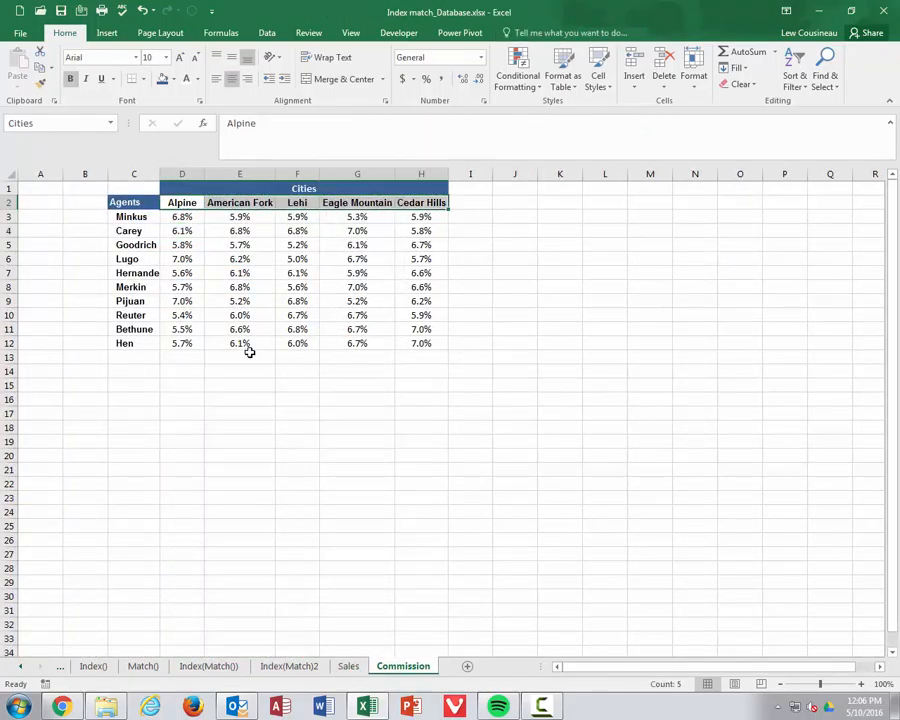
pyautogui.click(140, 218)
pyautogui.moveTo(140, 218); pyautogui.dragTo(150, 345)
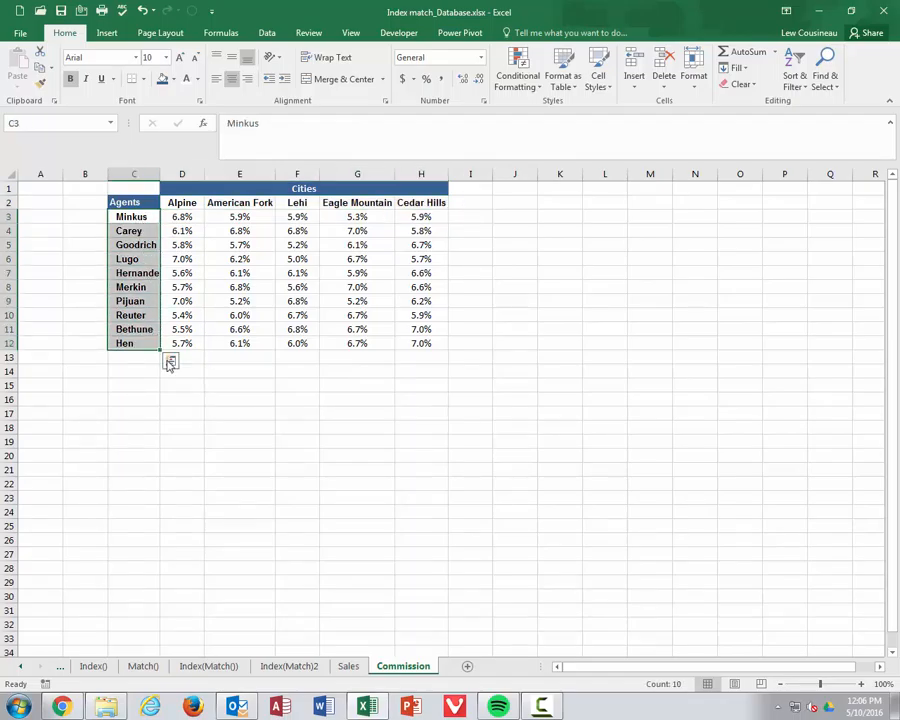
# Step: Return to the Sales sheet and open the formula in cell I2 for review
pyautogui.click(350, 667)
pyautogui.doubleClick(327, 199)
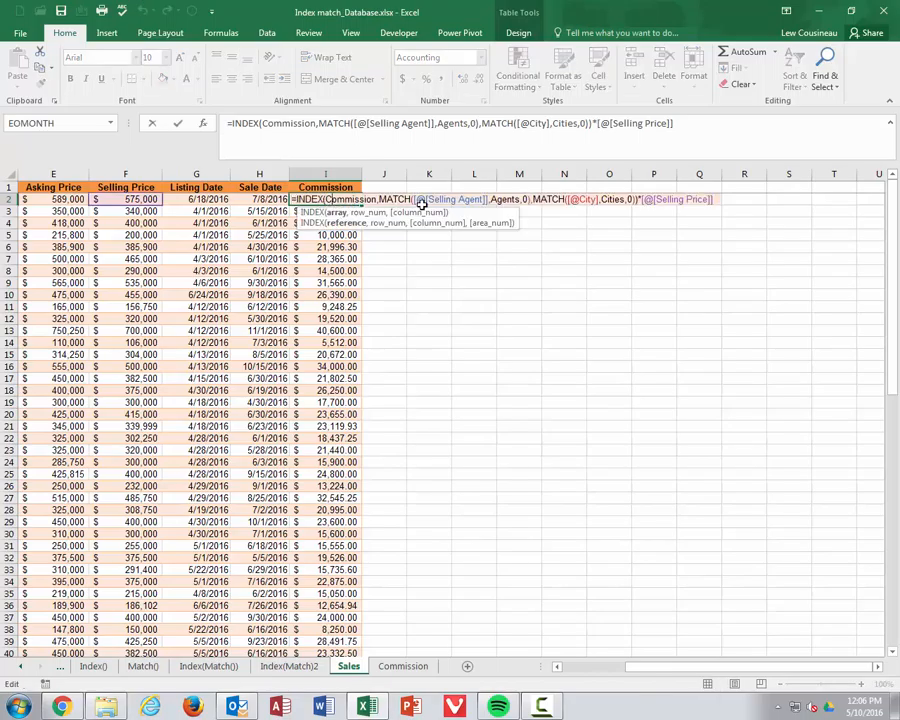